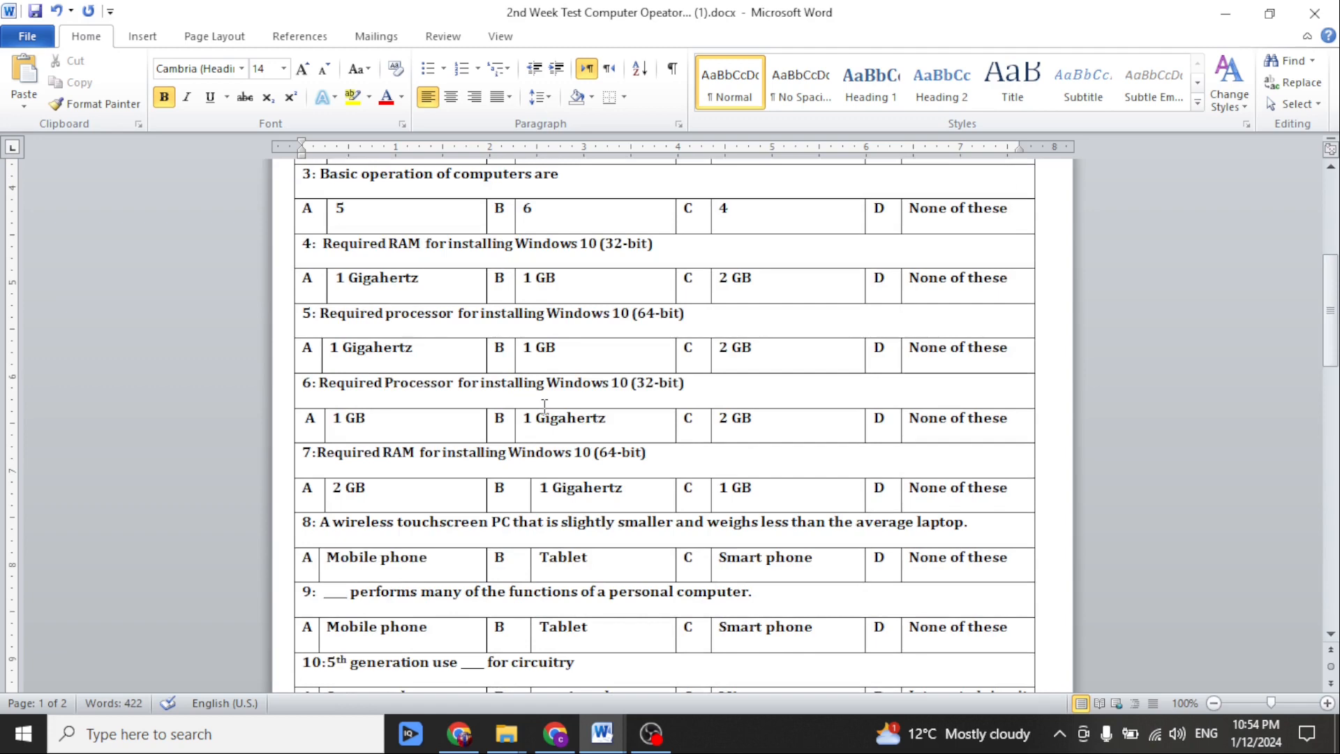
pyautogui.scroll(3, 544, 405)
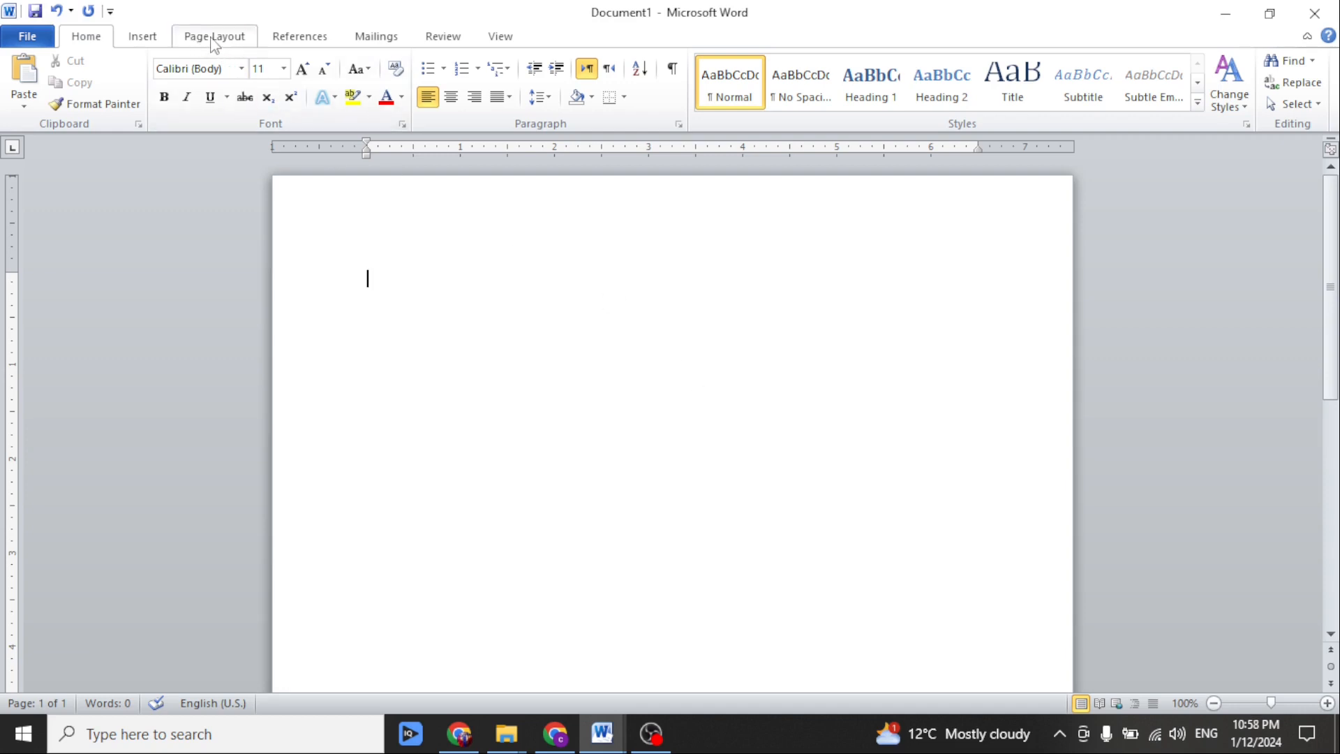
# Set the blank document's page margins to the Narrow preset, 0.5" on every side.
pyautogui.click(213, 40)
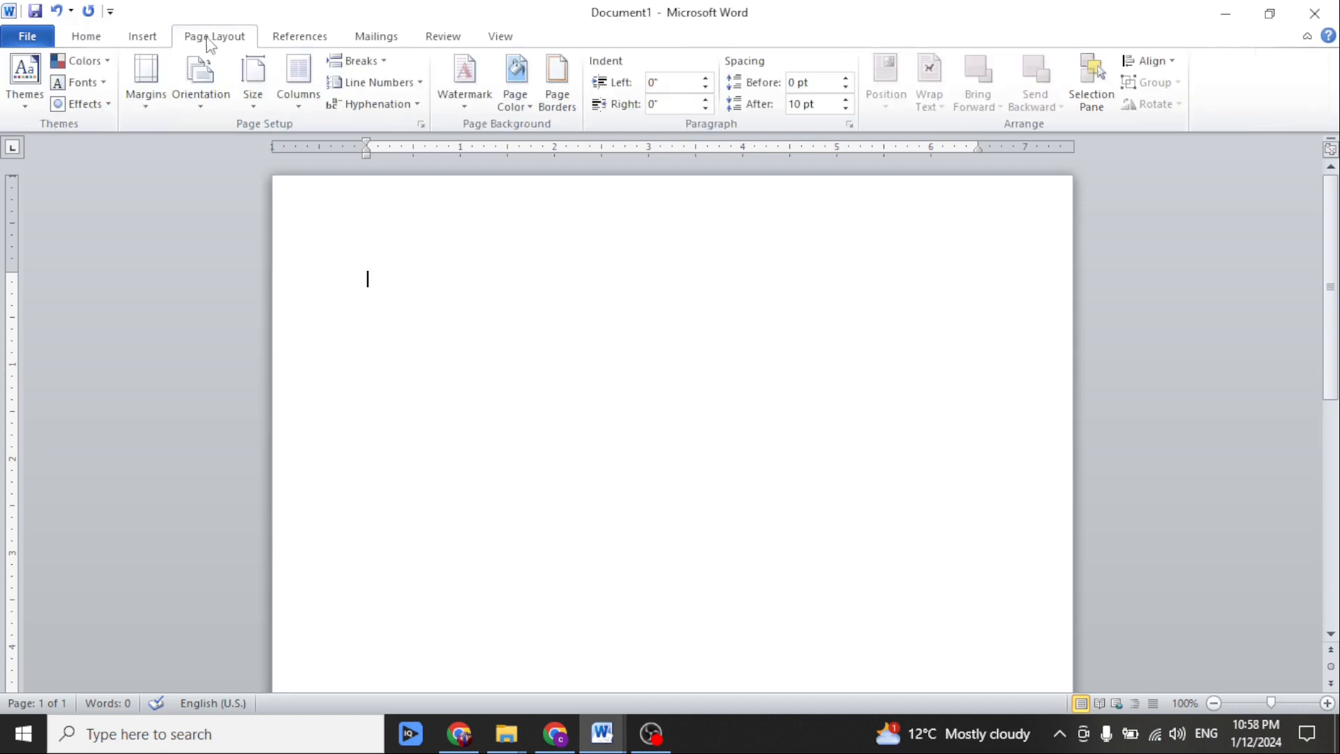
pyautogui.click(145, 89)
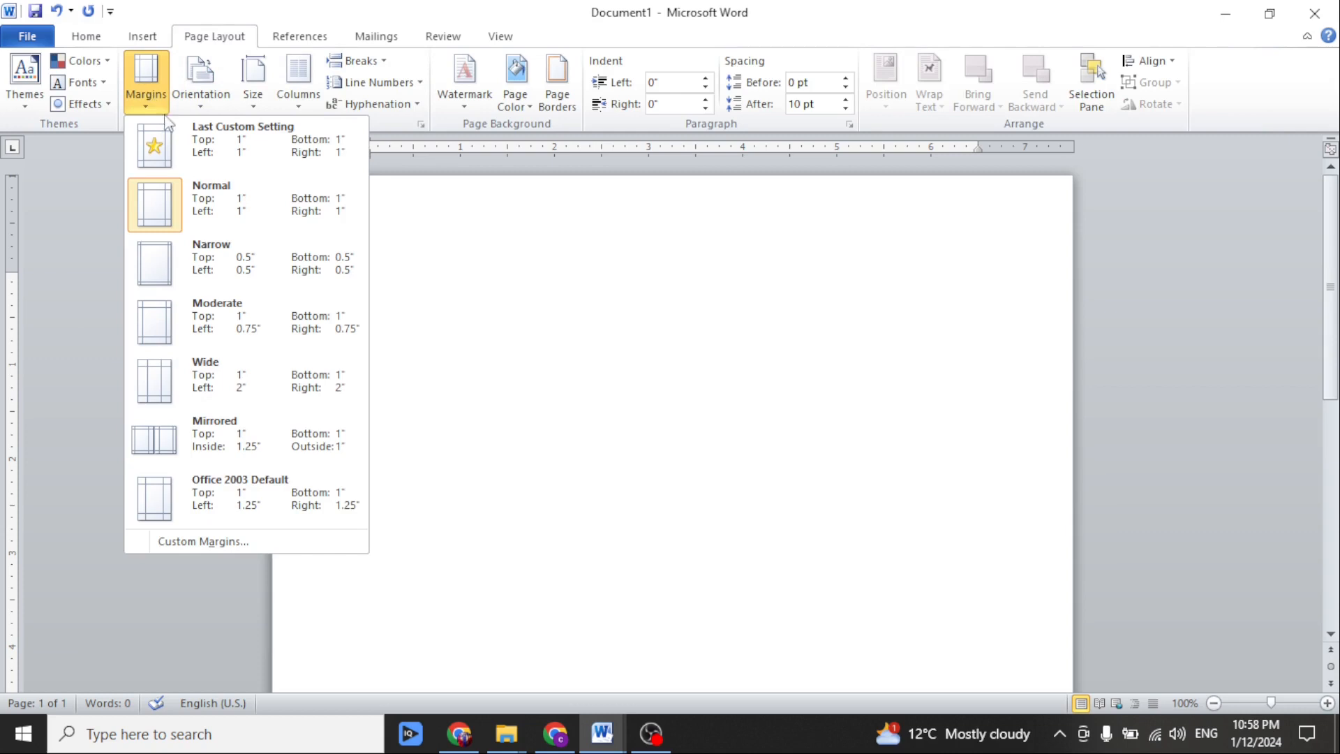
pyautogui.click(263, 278)
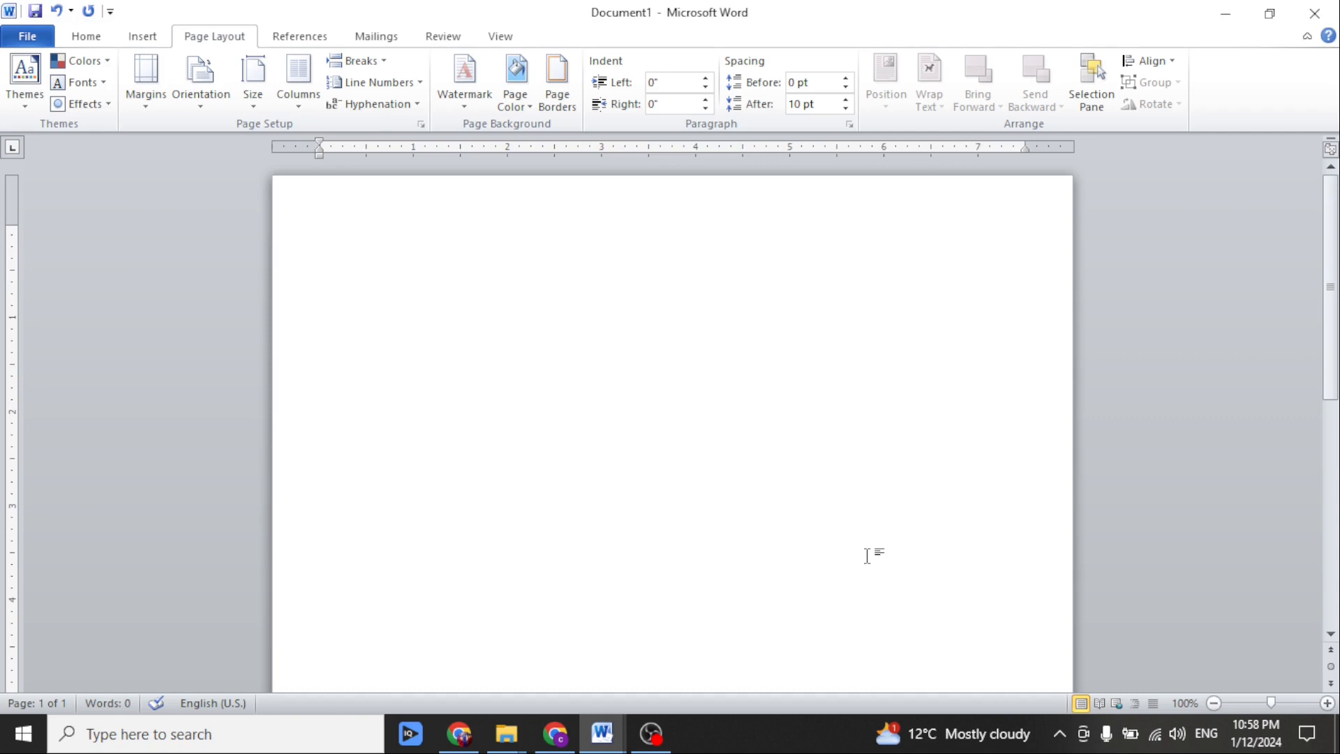
# Enter the title text "Musab technical training center jampur" on the first line of the page.
pyautogui.click(146, 39)
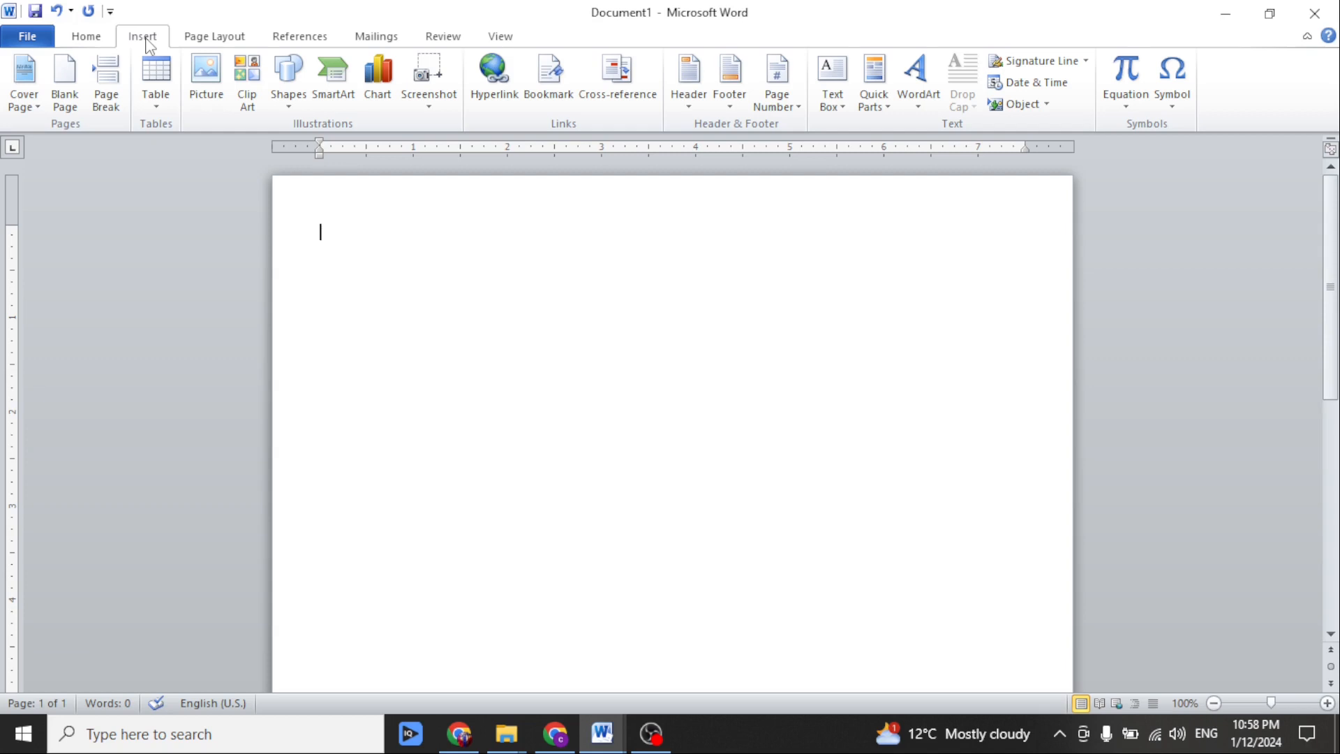
pyautogui.write('Musab technica')
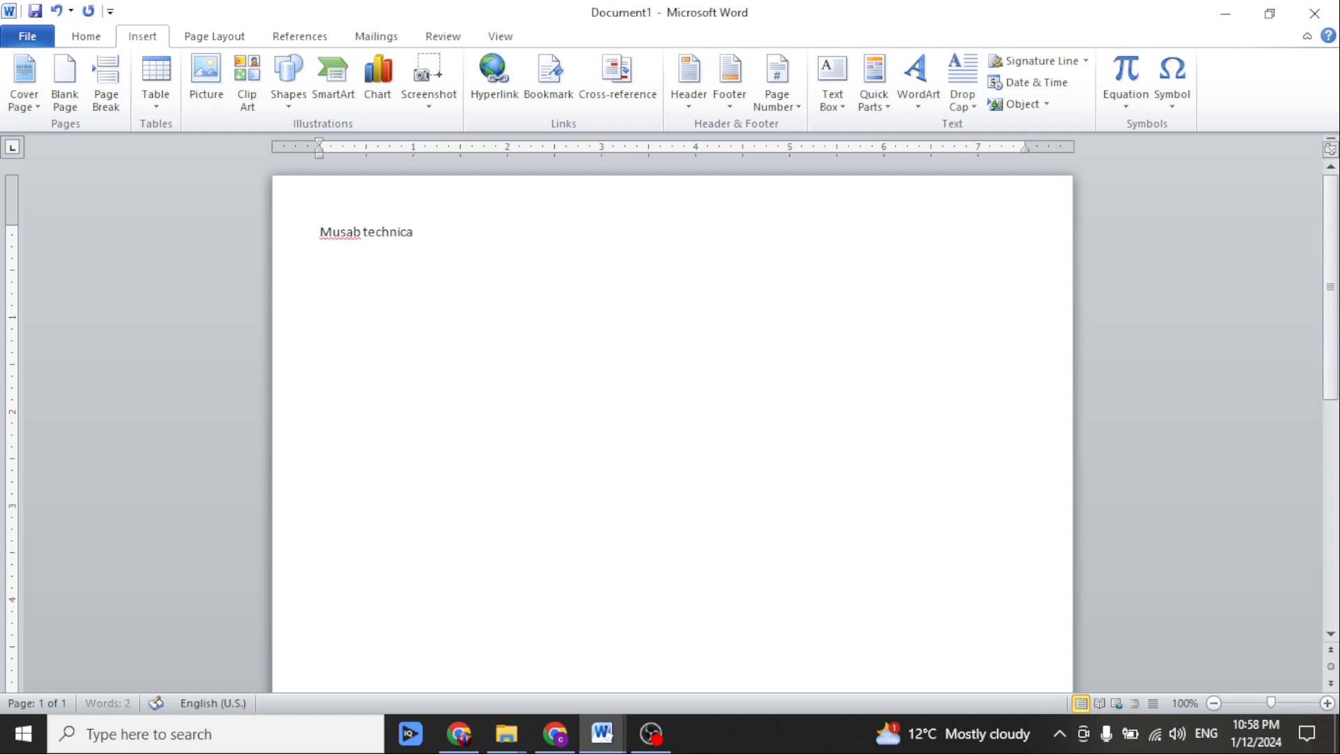
pyautogui.write('l training center jampur')
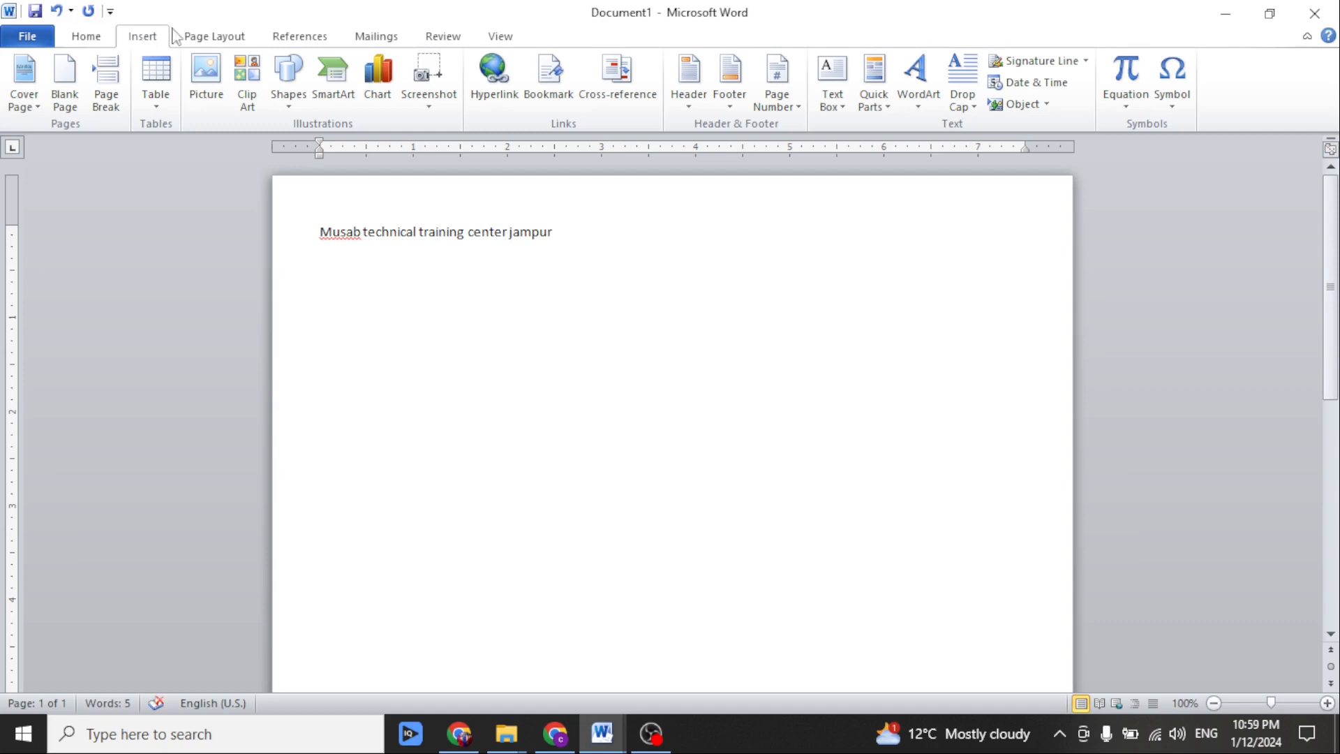
# Format the title line in Times New Roman at size 22.
pyautogui.click(314, 232)
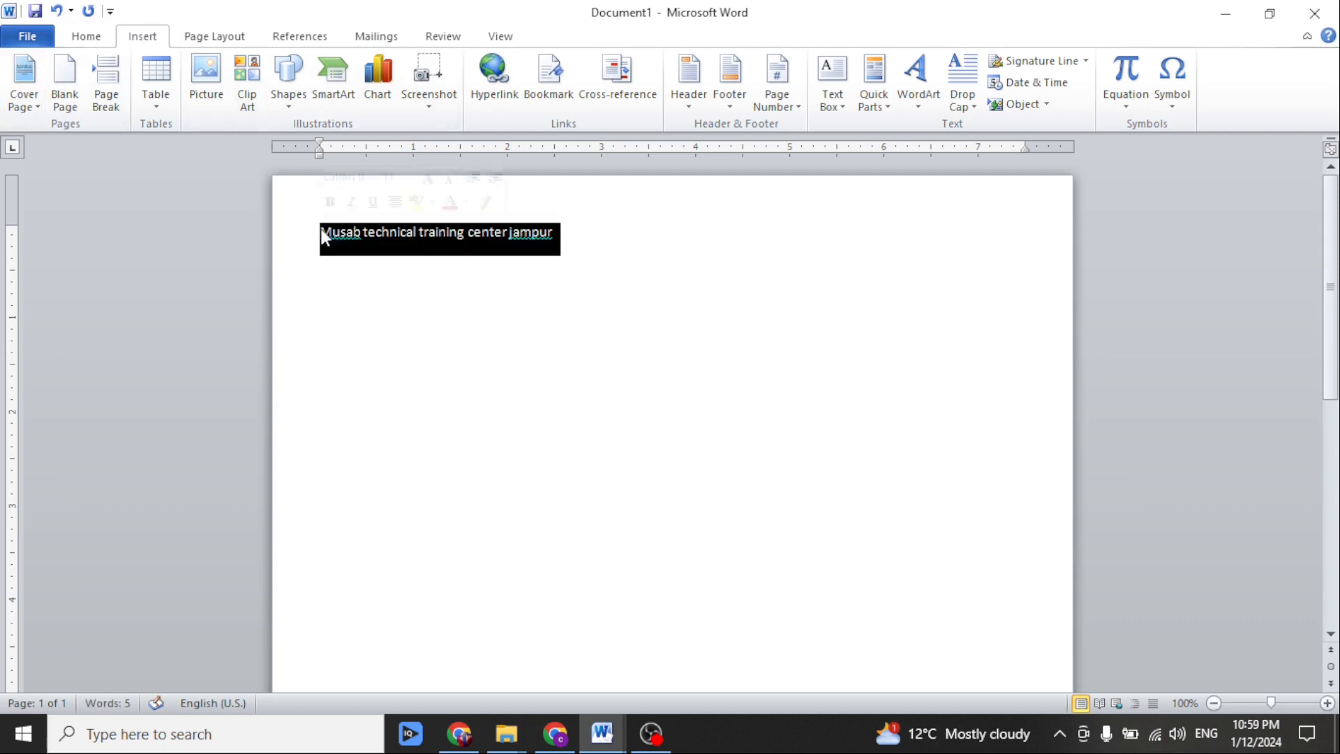
pyautogui.click(87, 40)
pyautogui.click(222, 72)
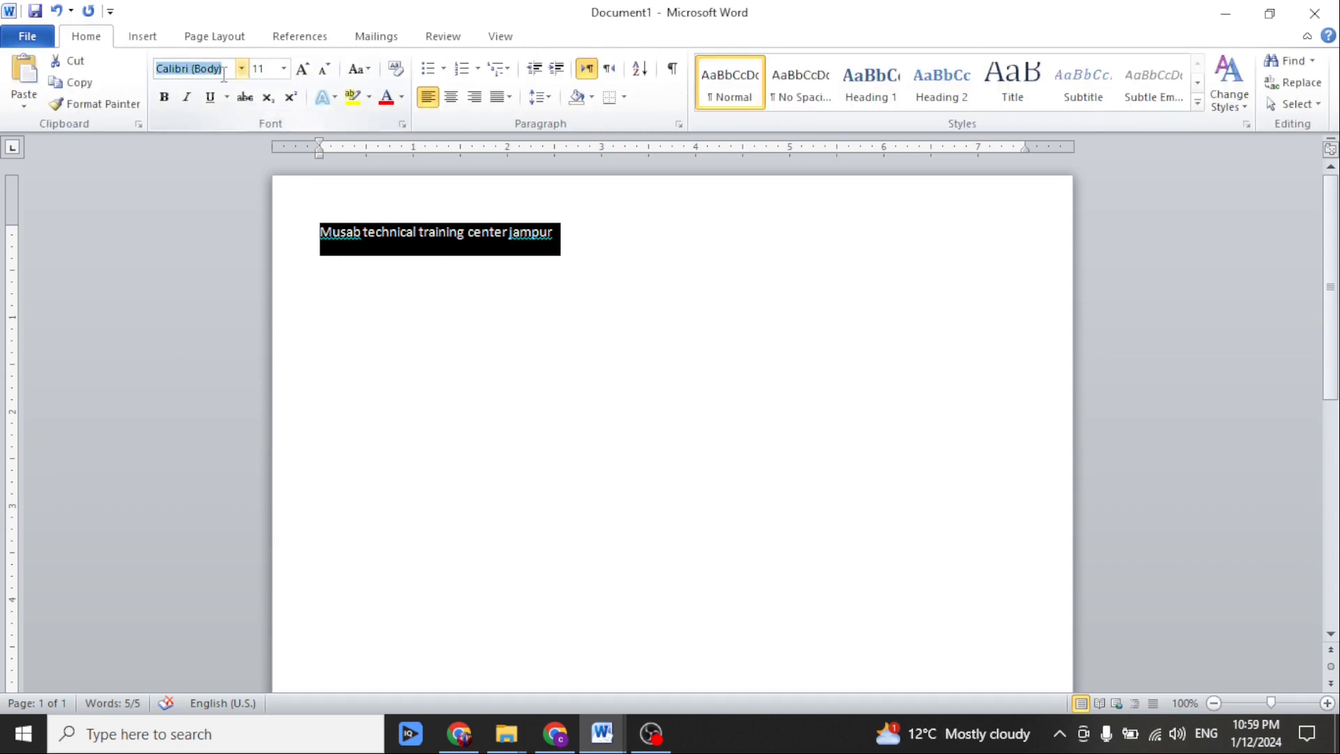
pyautogui.write('Times New Rom')
pyautogui.press('Return')
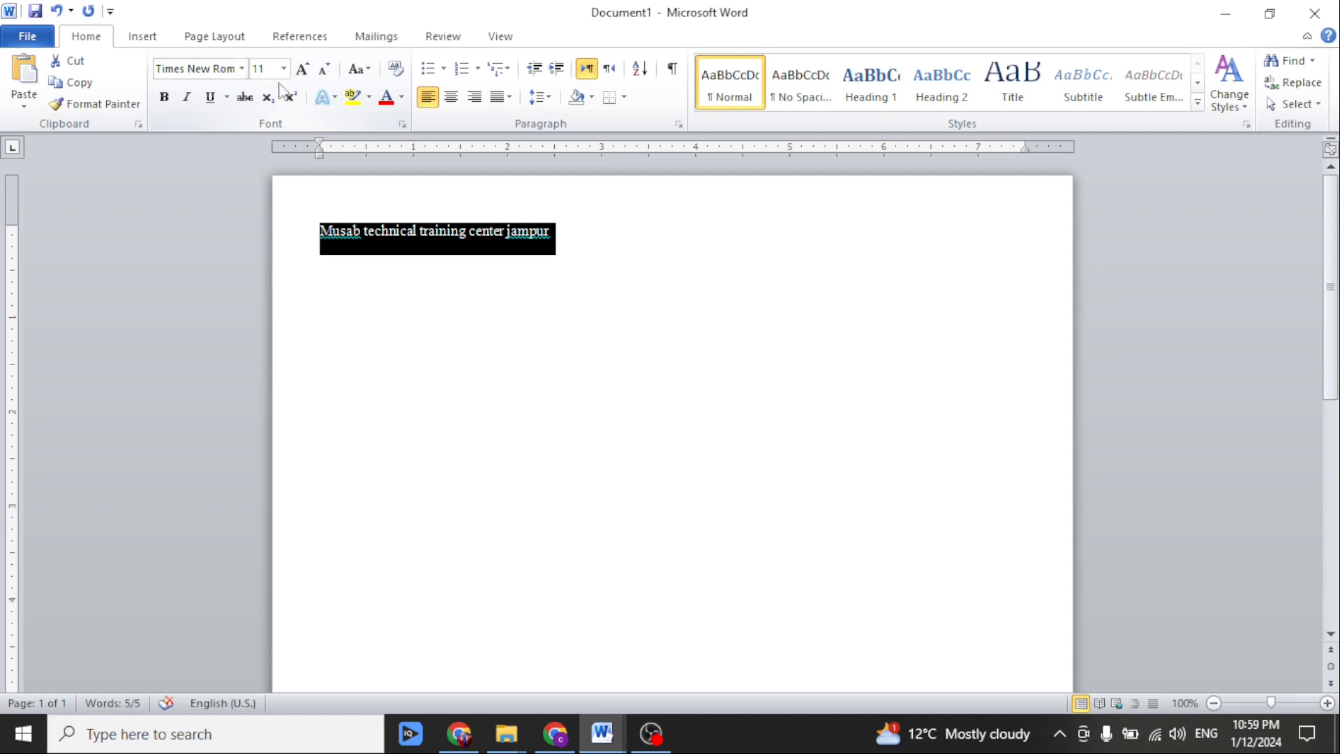
pyautogui.click(302, 69)
pyautogui.click(303, 70)
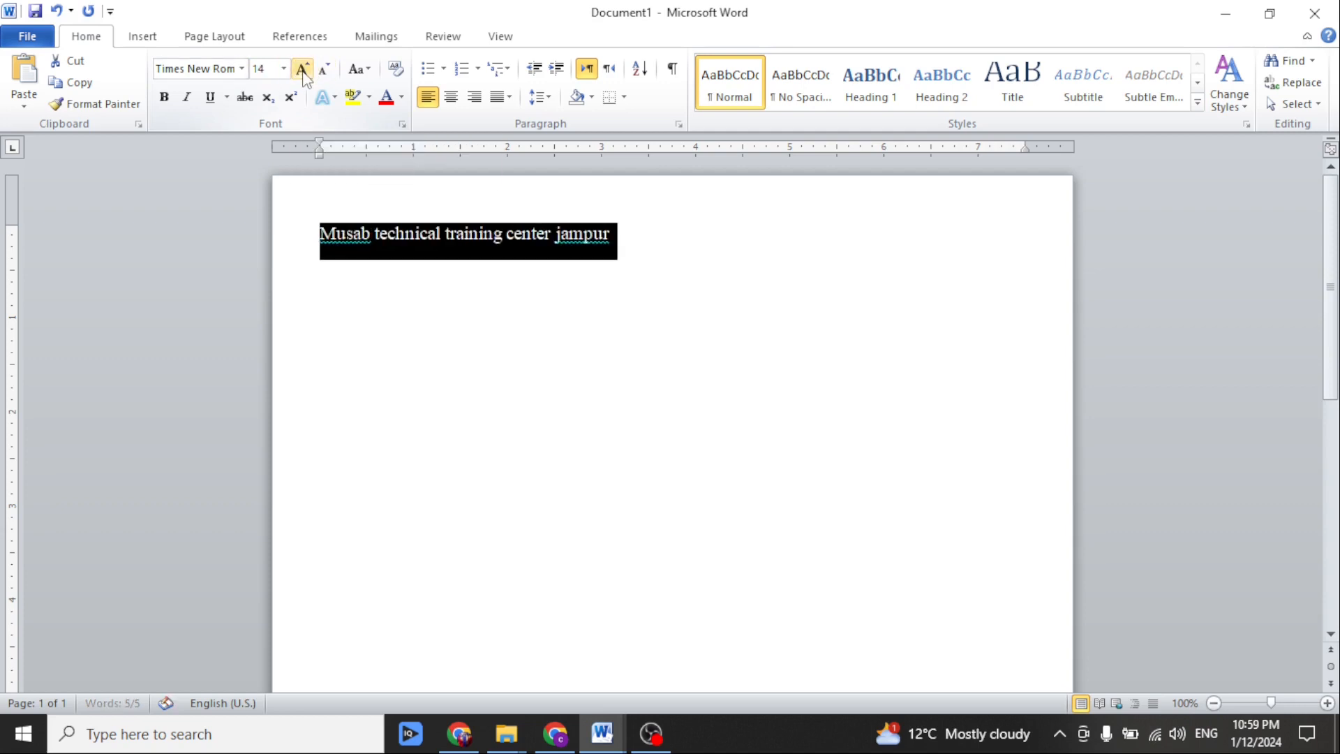
pyautogui.click(302, 70)
pyautogui.click(302, 70)
pyautogui.click(302, 69)
pyautogui.click(302, 70)
pyautogui.click(423, 251)
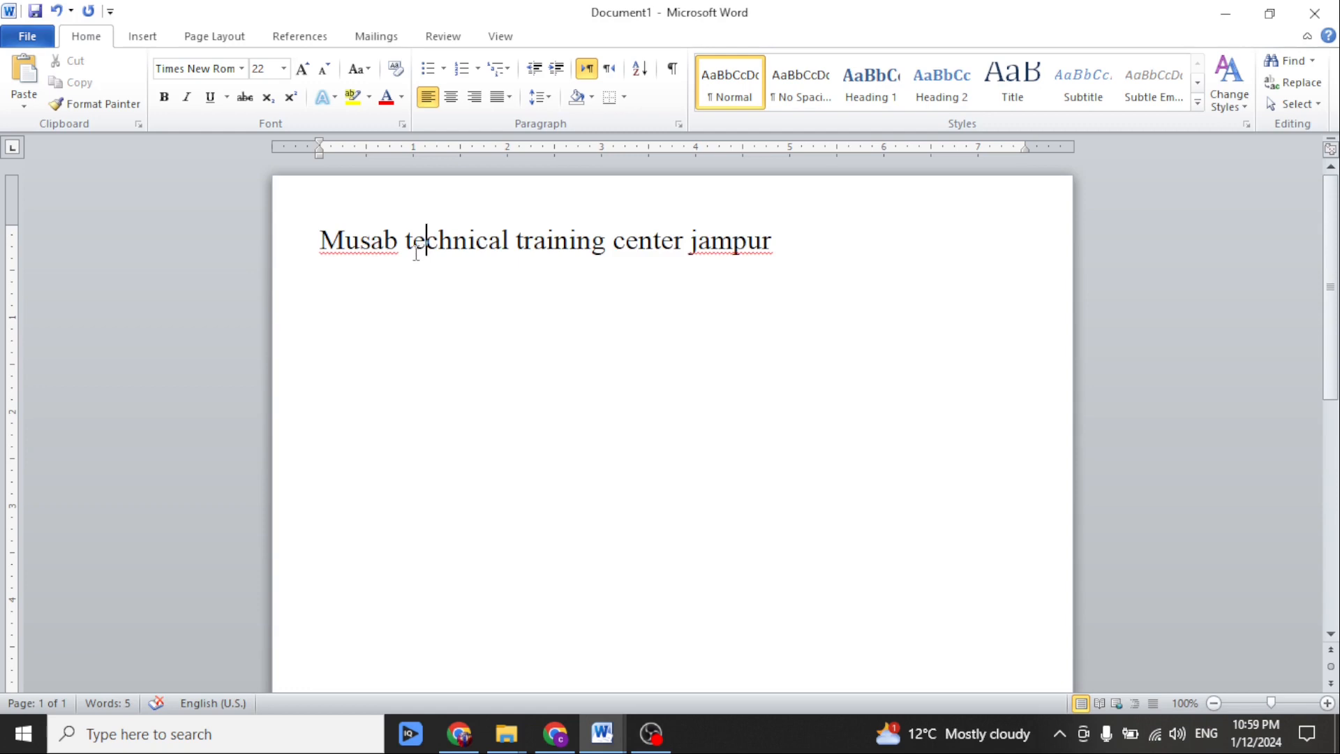
# Apply a 3 pt thin-thick-thin box border to the title paragraph.
pyautogui.click(625, 102)
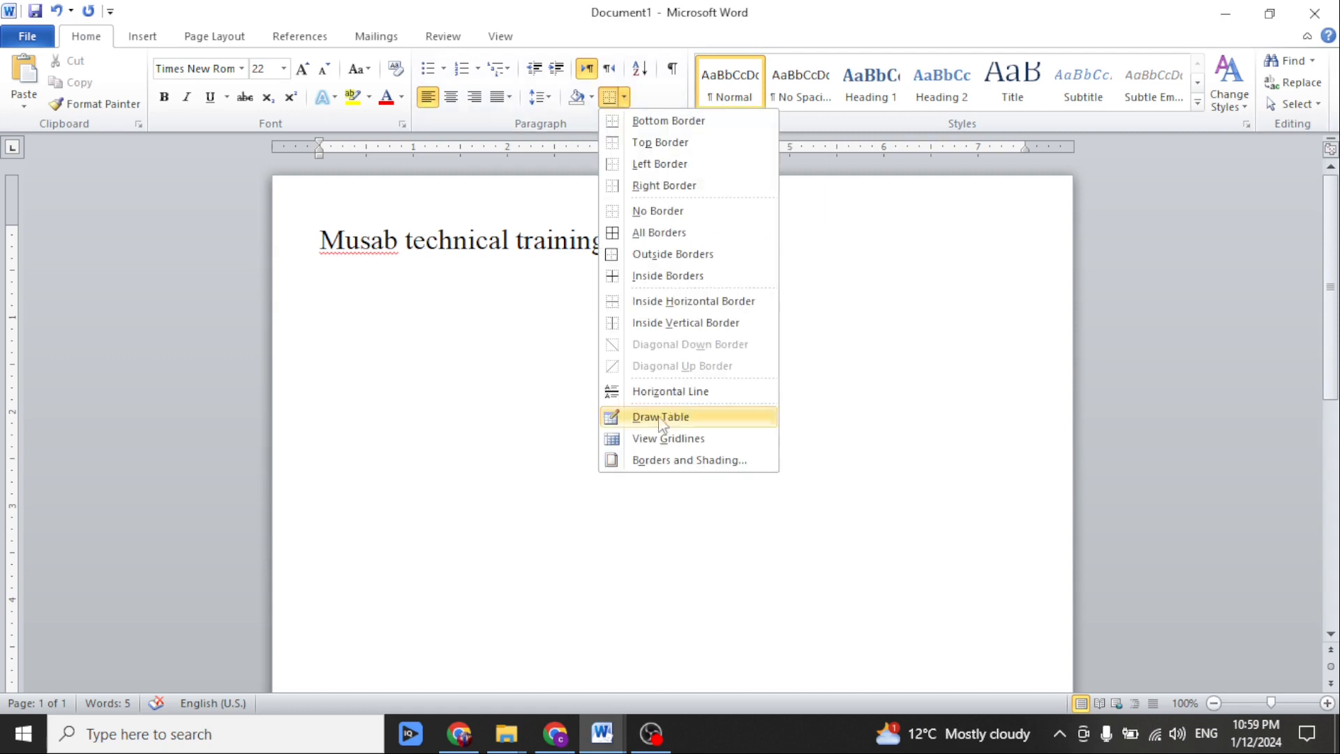
pyautogui.click(663, 460)
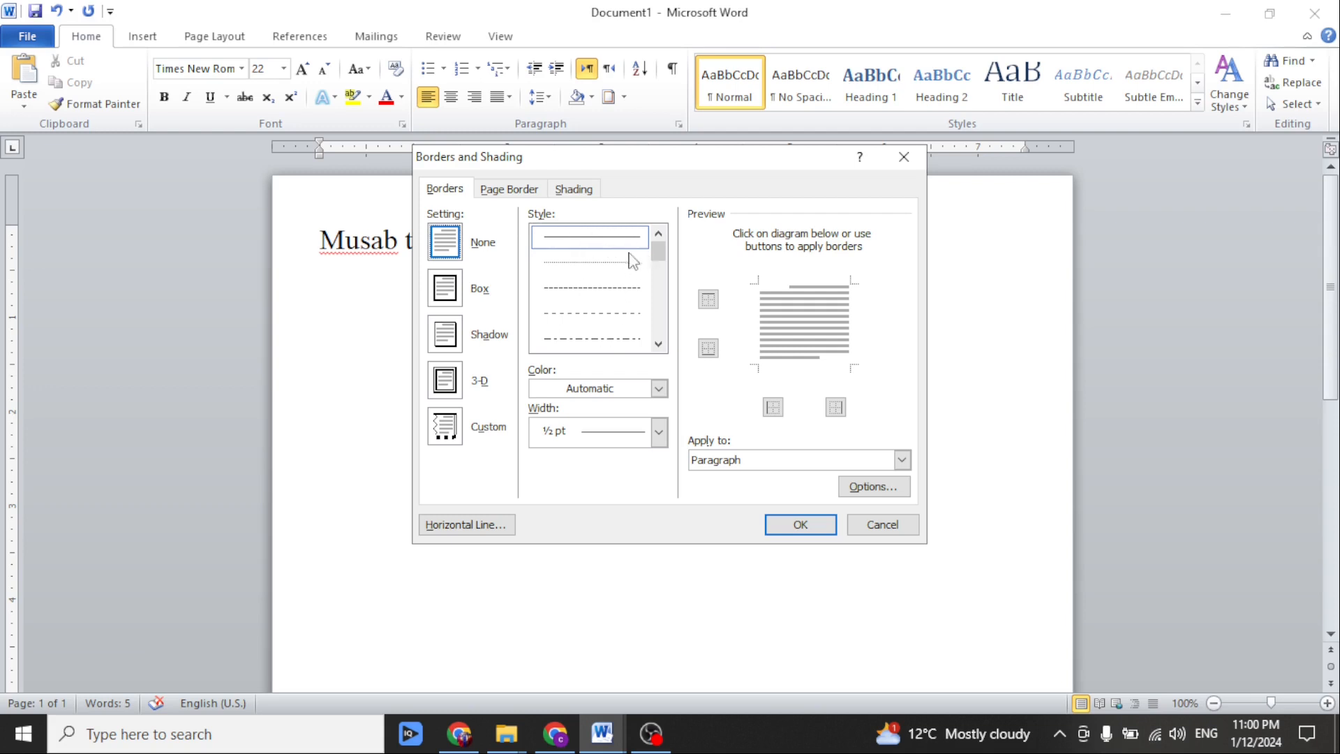
pyautogui.moveTo(658, 344); pyautogui.dragTo(658, 344)
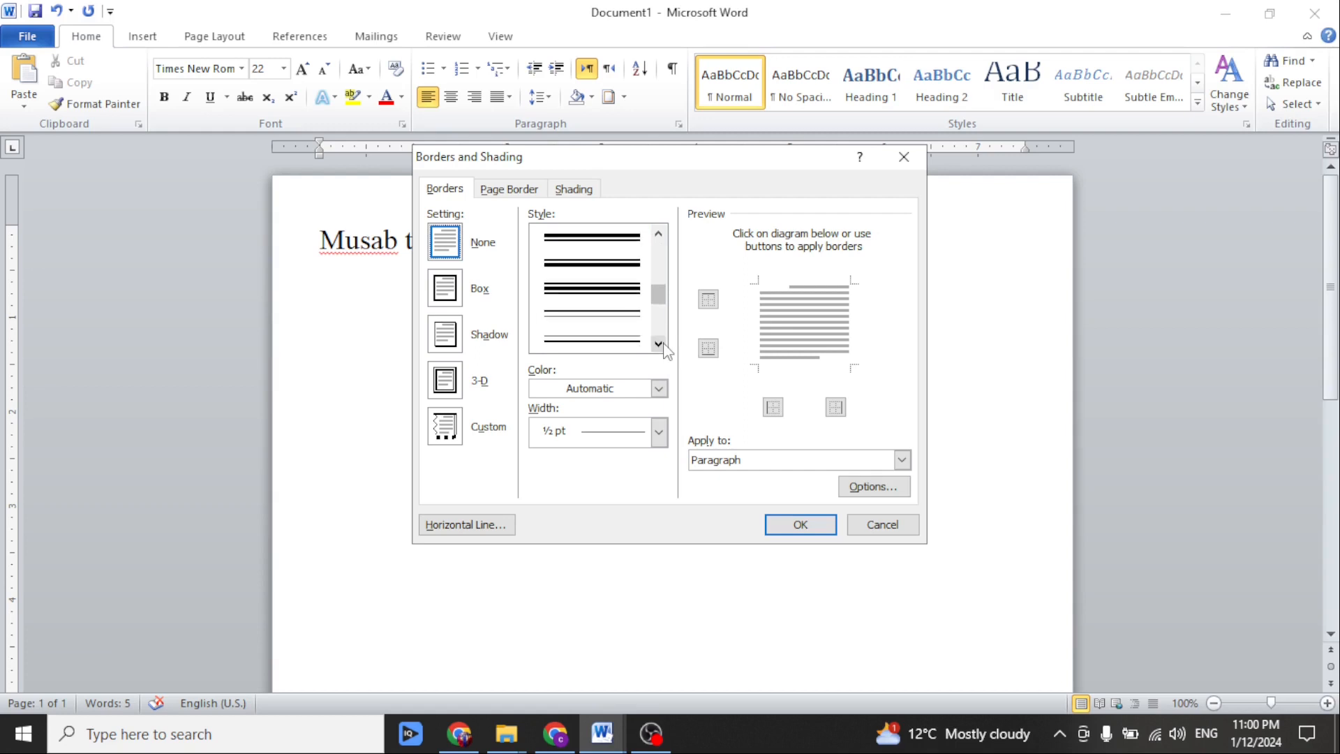
pyautogui.click(603, 291)
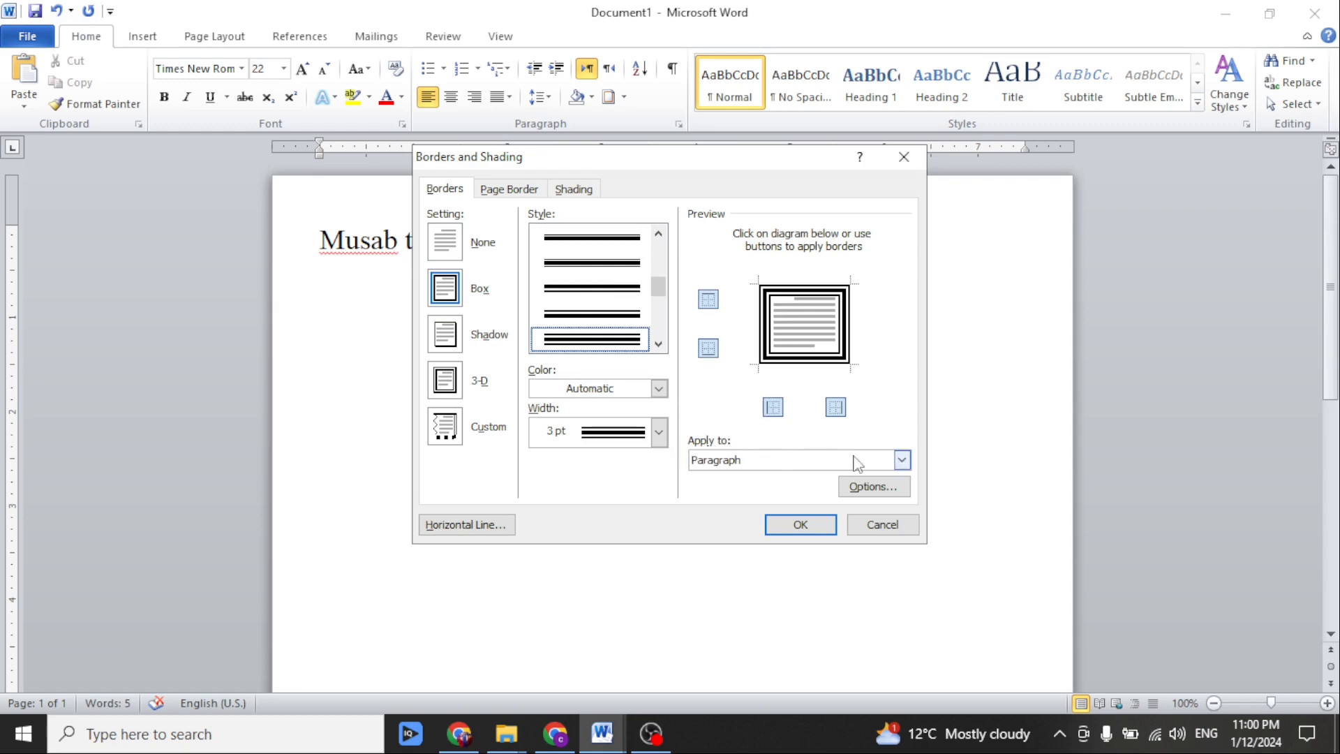
pyautogui.click(901, 459)
pyautogui.click(794, 478)
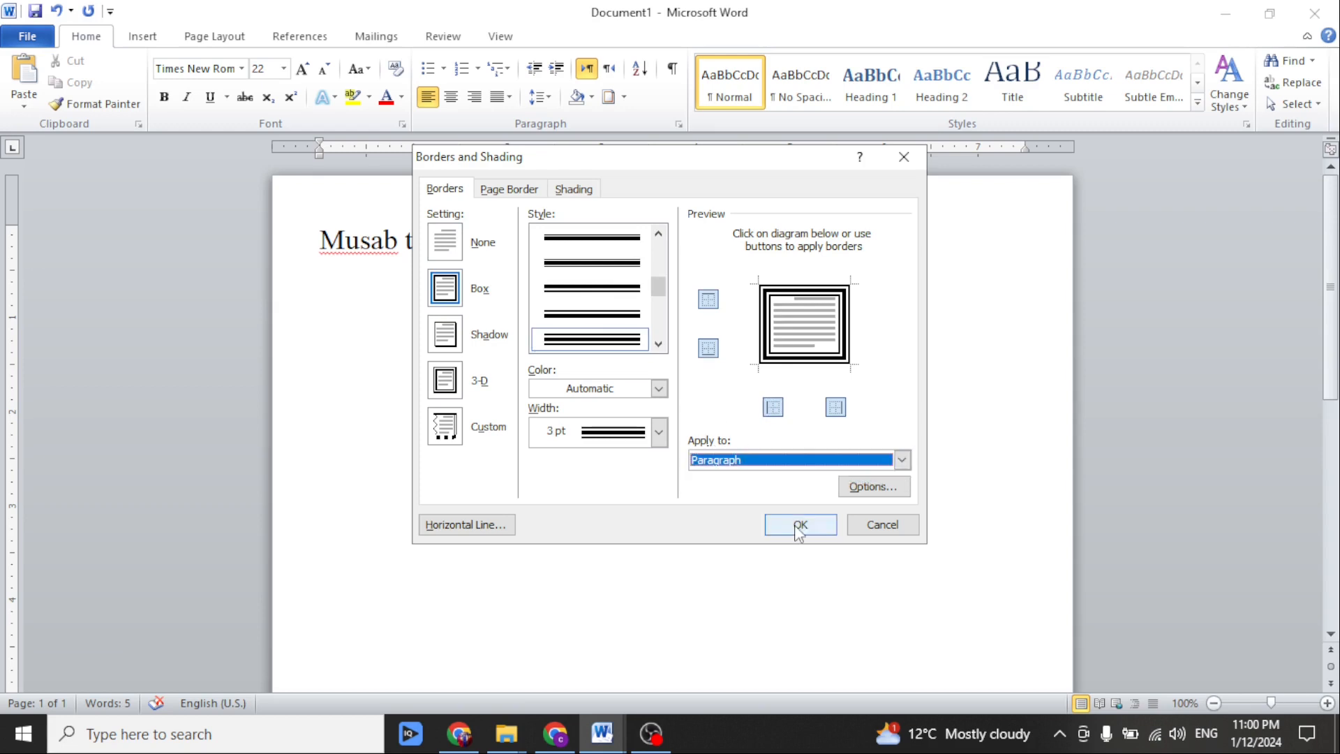
pyautogui.click(799, 524)
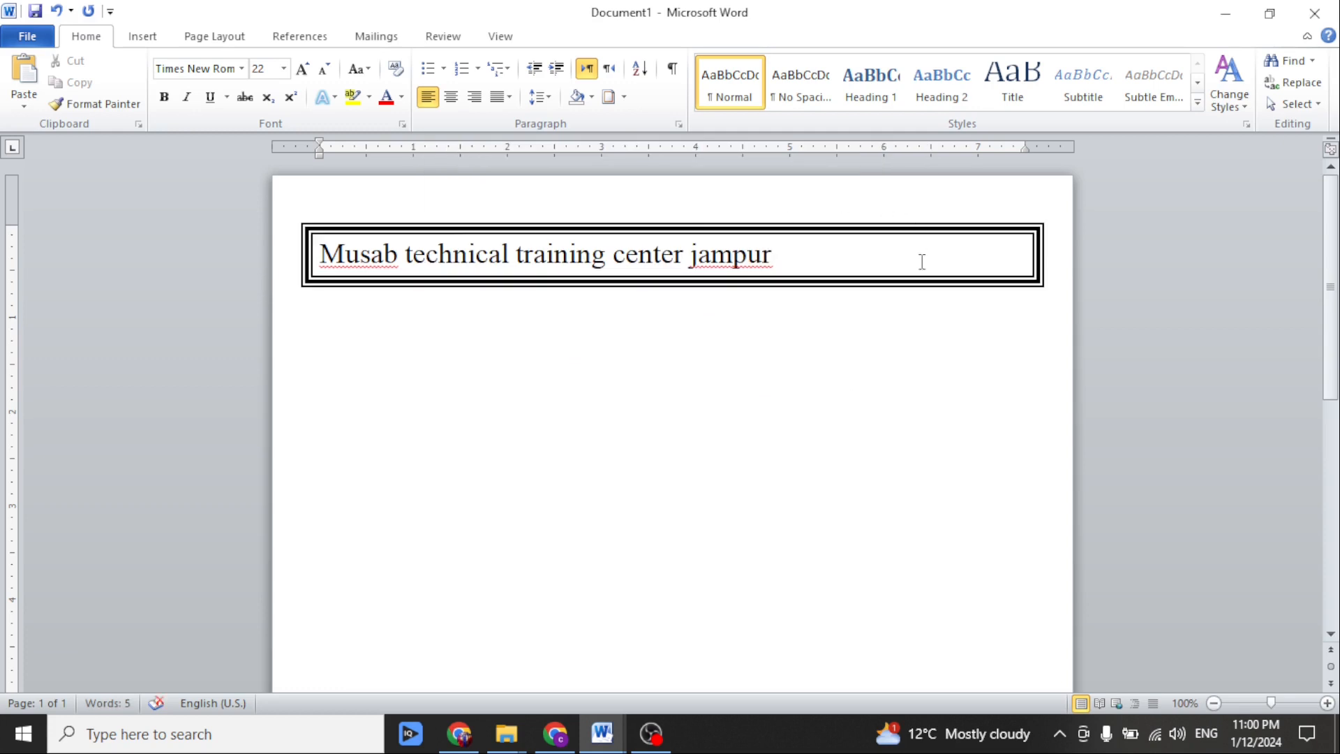
# Change the title's case to Capitalize Each Word and centre the line within its border.
pyautogui.click(840, 258)
pyautogui.moveTo(808, 256); pyautogui.dragTo(351, 258)
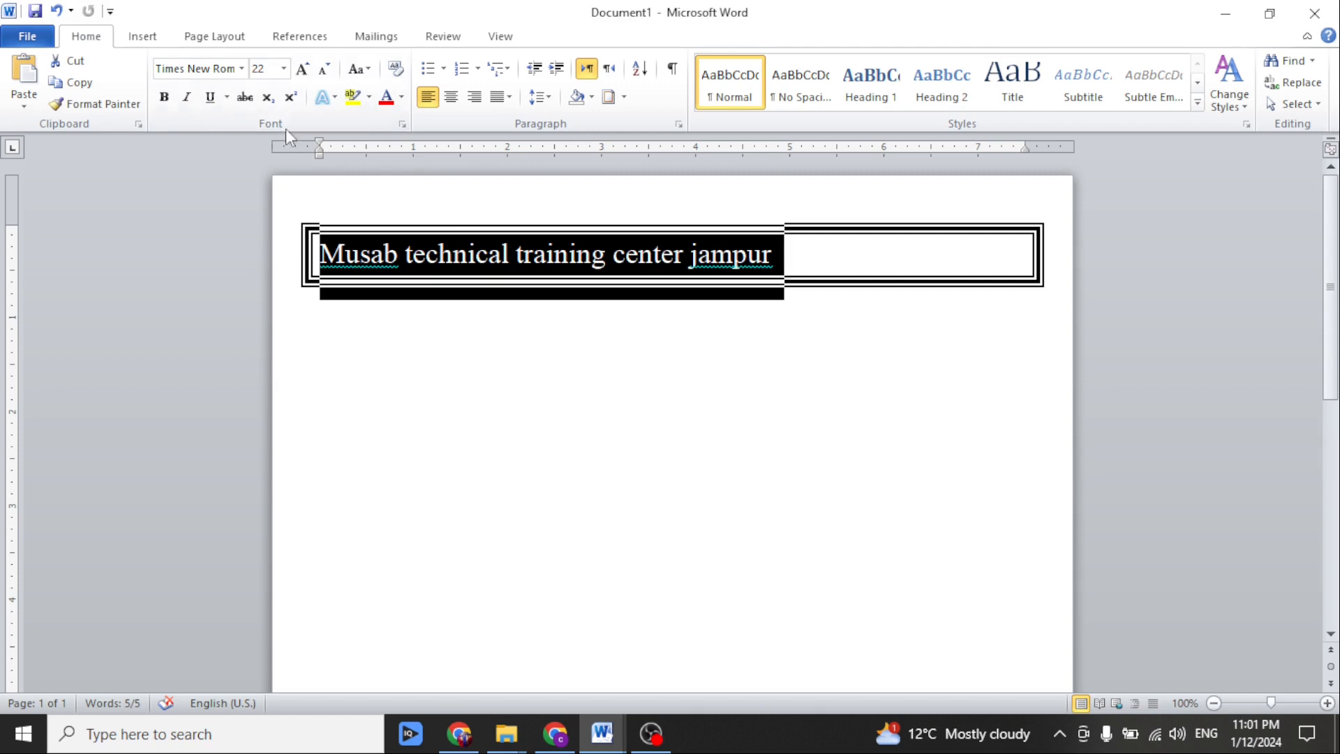
pyautogui.click(368, 72)
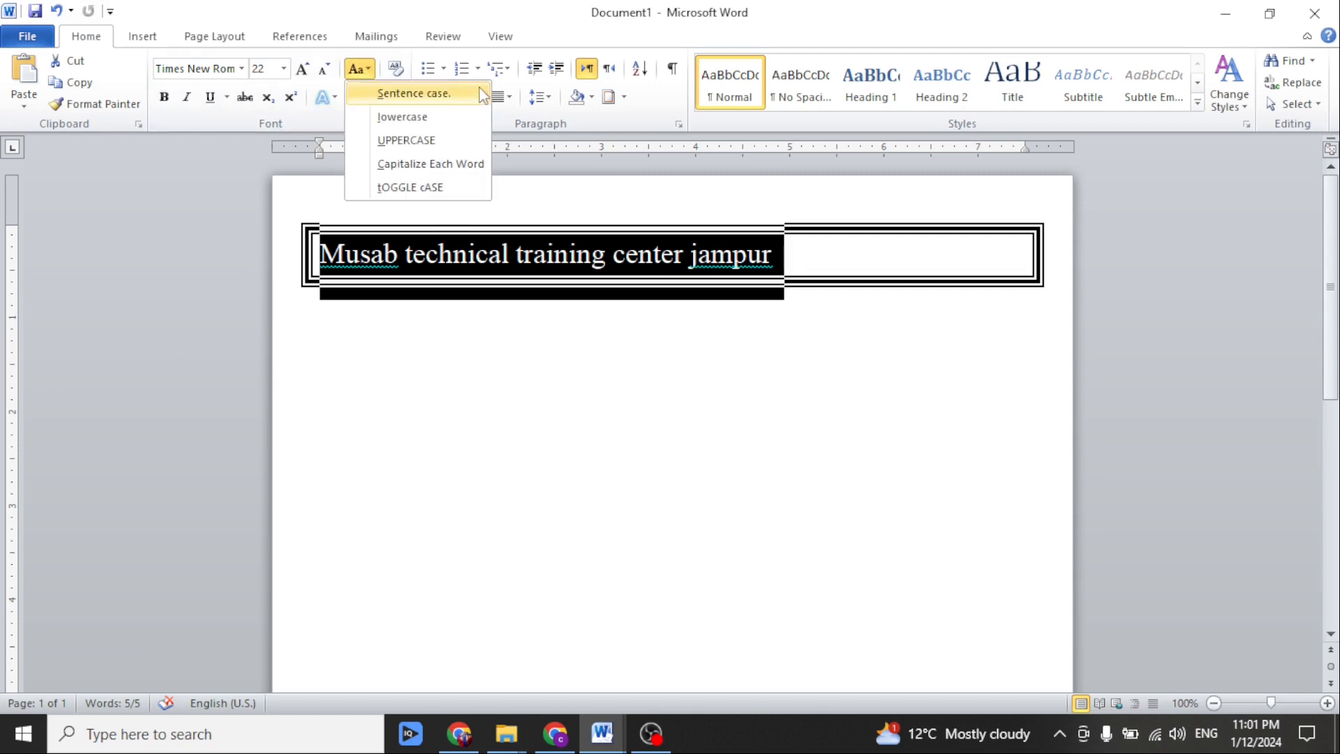
pyautogui.click(437, 167)
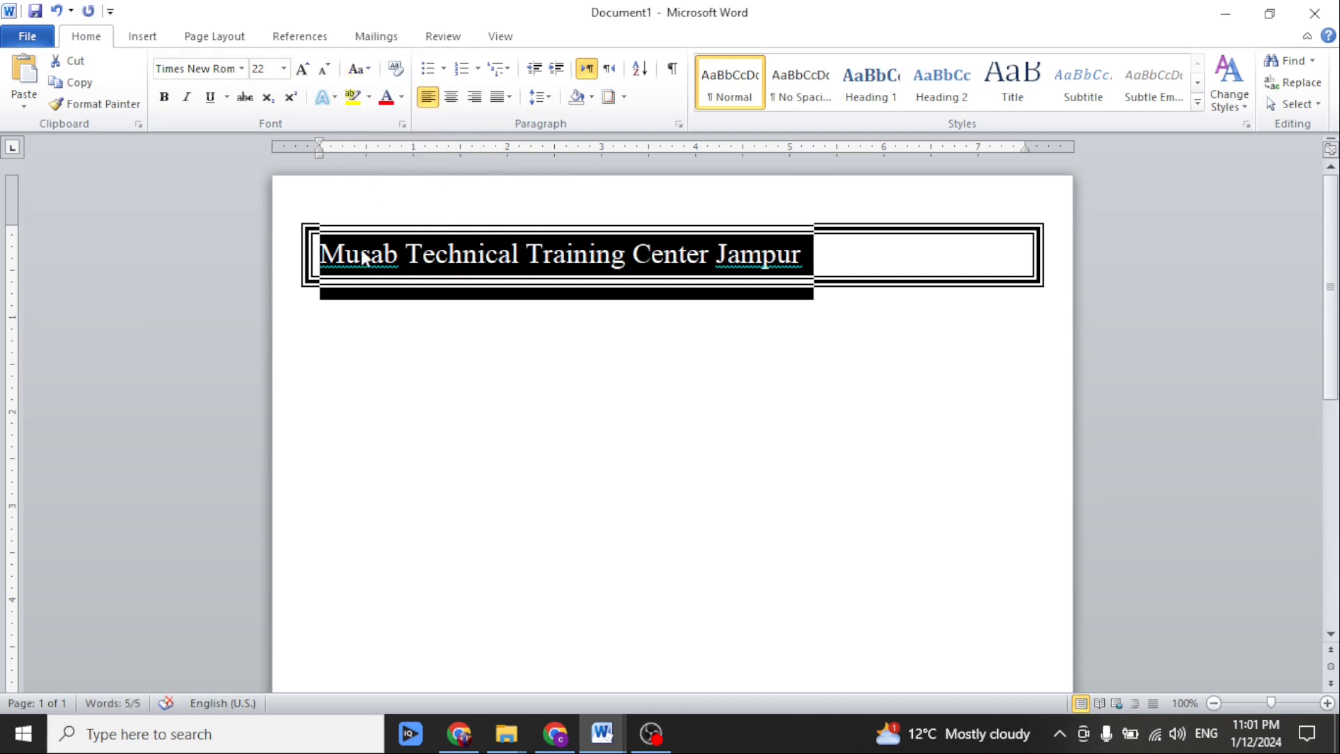
pyautogui.click(723, 259)
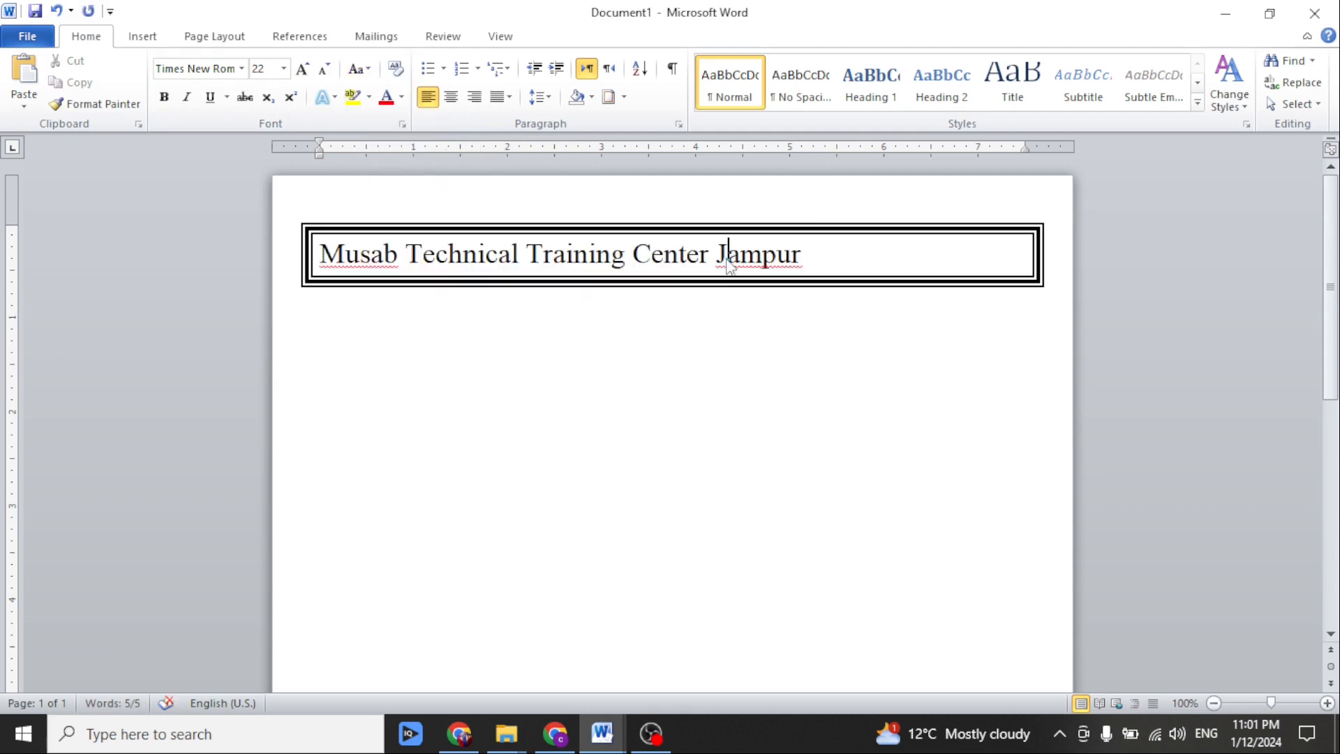
pyautogui.click(802, 258)
pyautogui.click(451, 99)
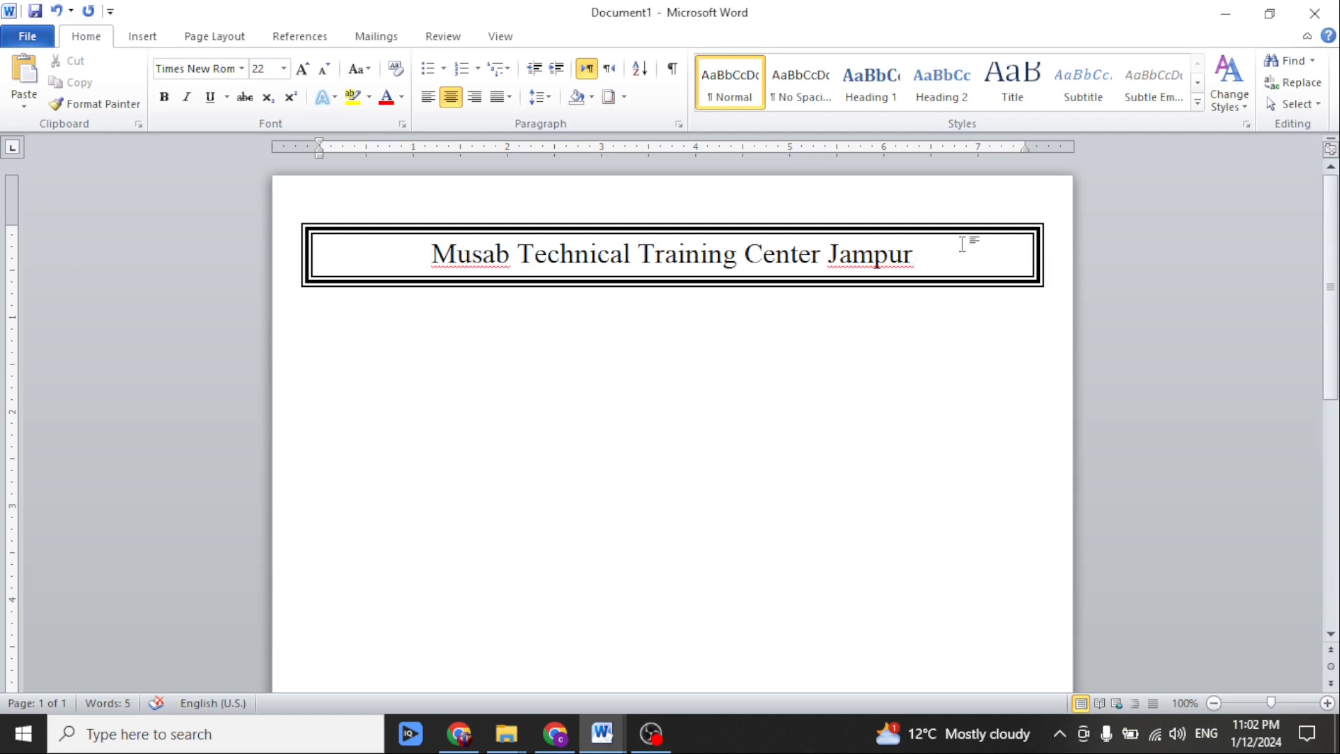
# Add a second line inside the border under the title reading "Class: Computer operator".
pyautogui.press('Return')
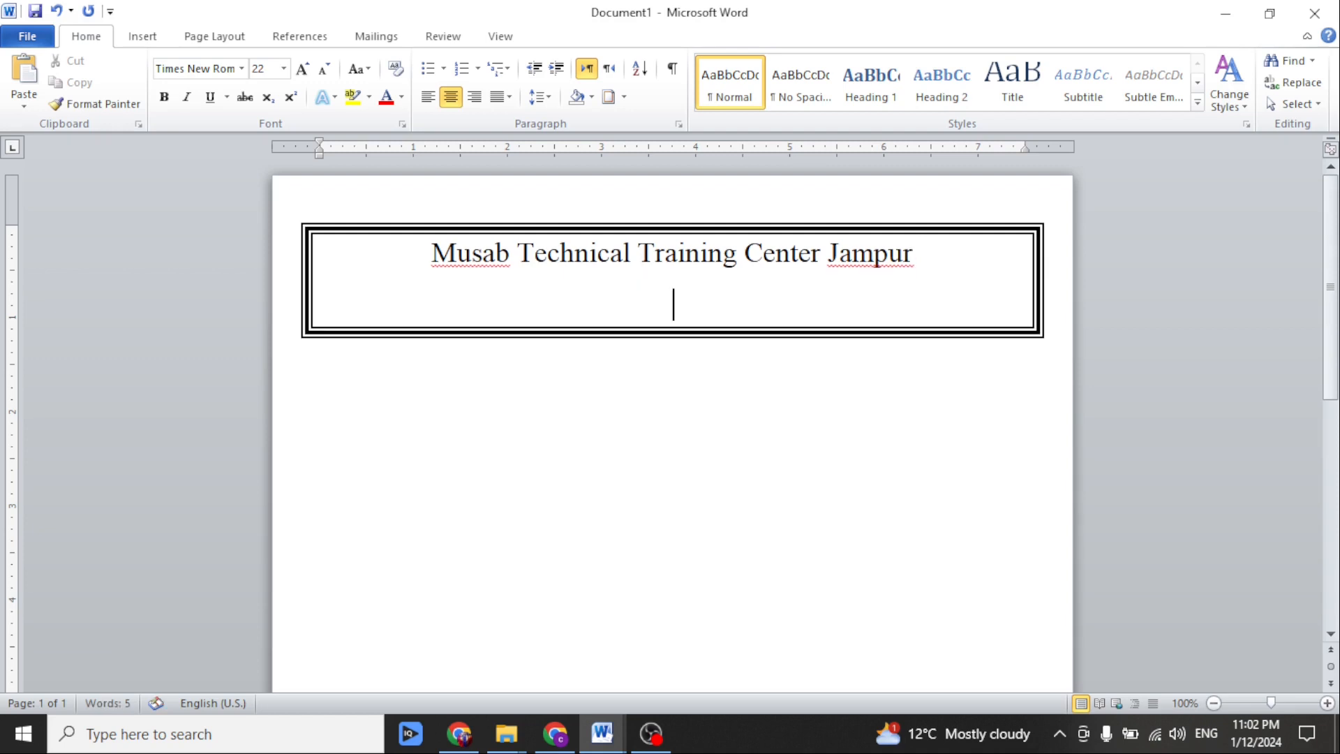
pyautogui.write('Class')
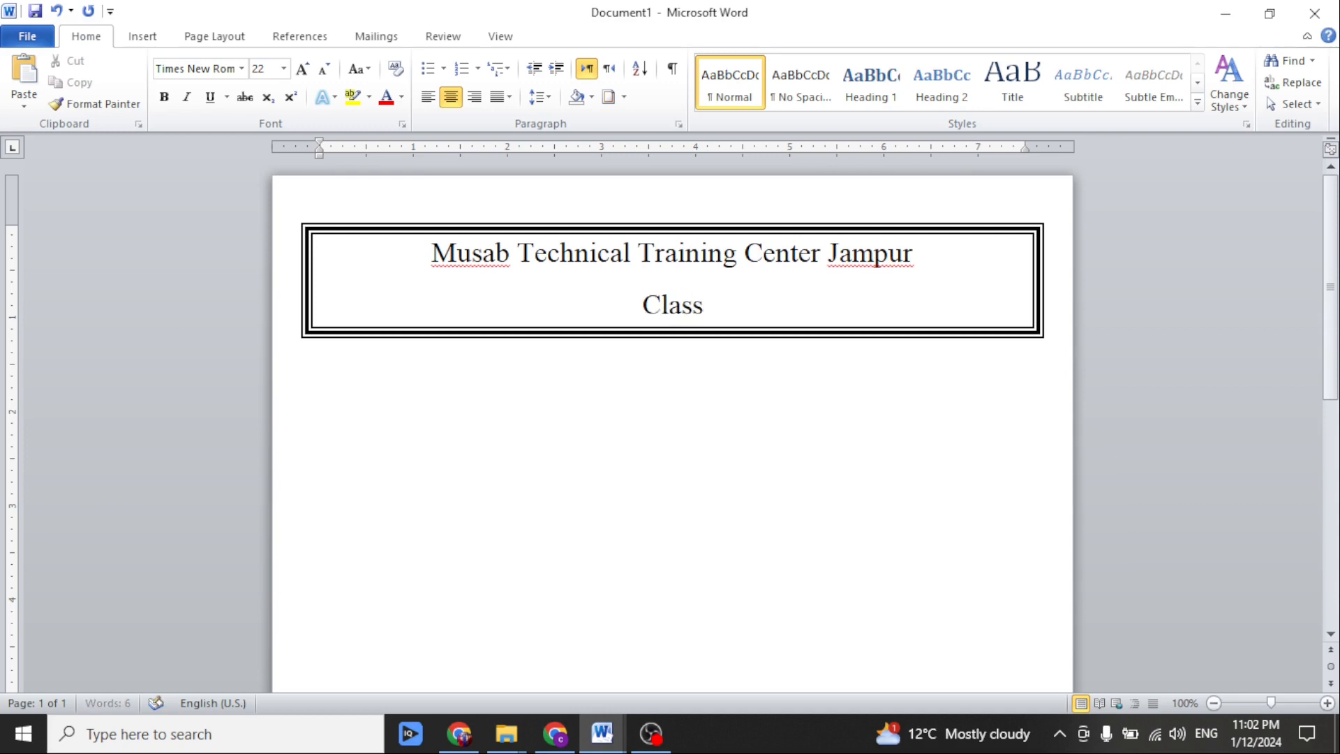
pyautogui.write(': Co')
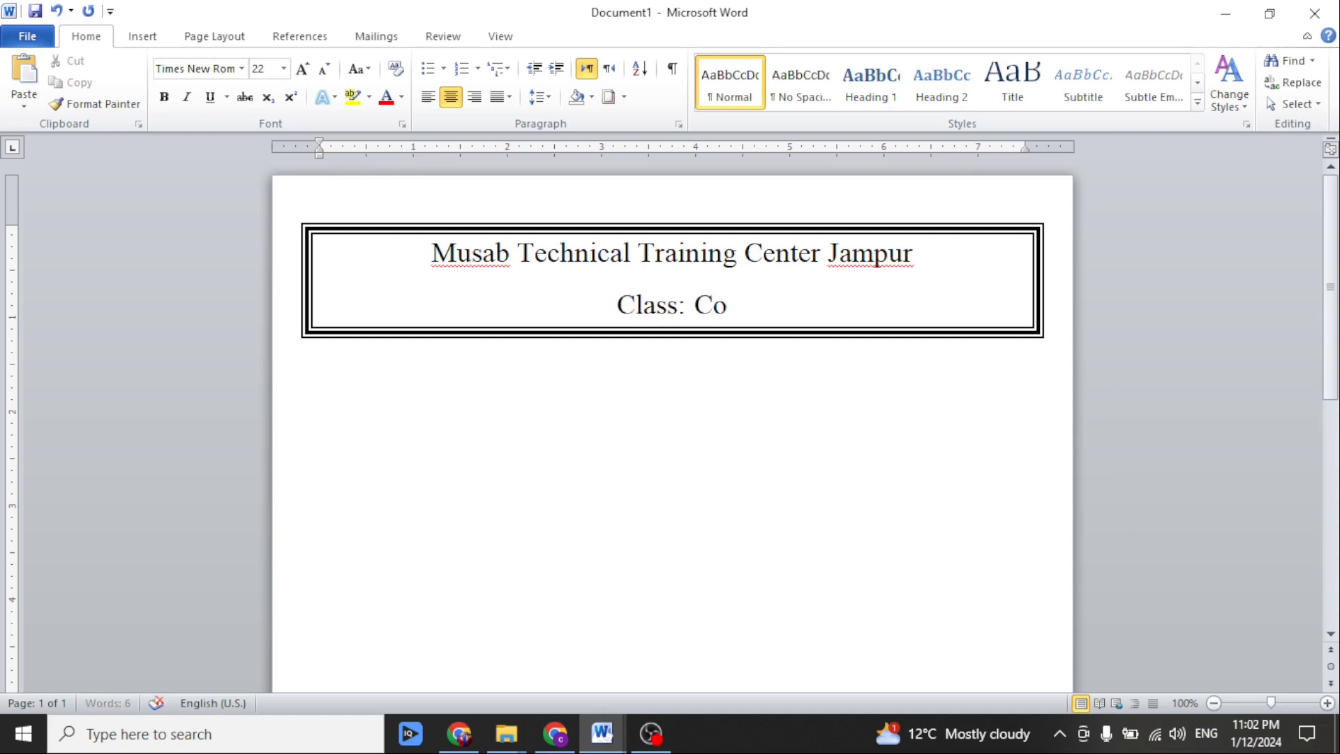
pyautogui.write('mputer ')
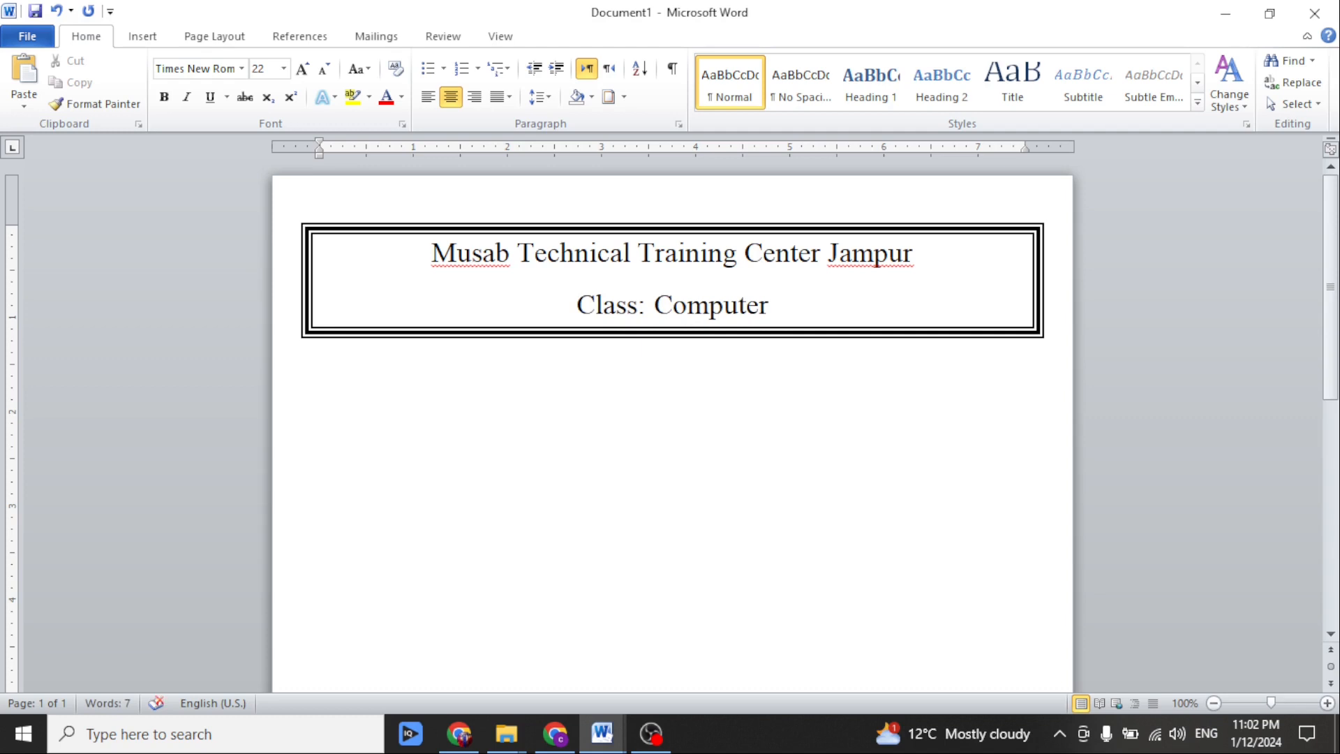
pyautogui.write('operator')
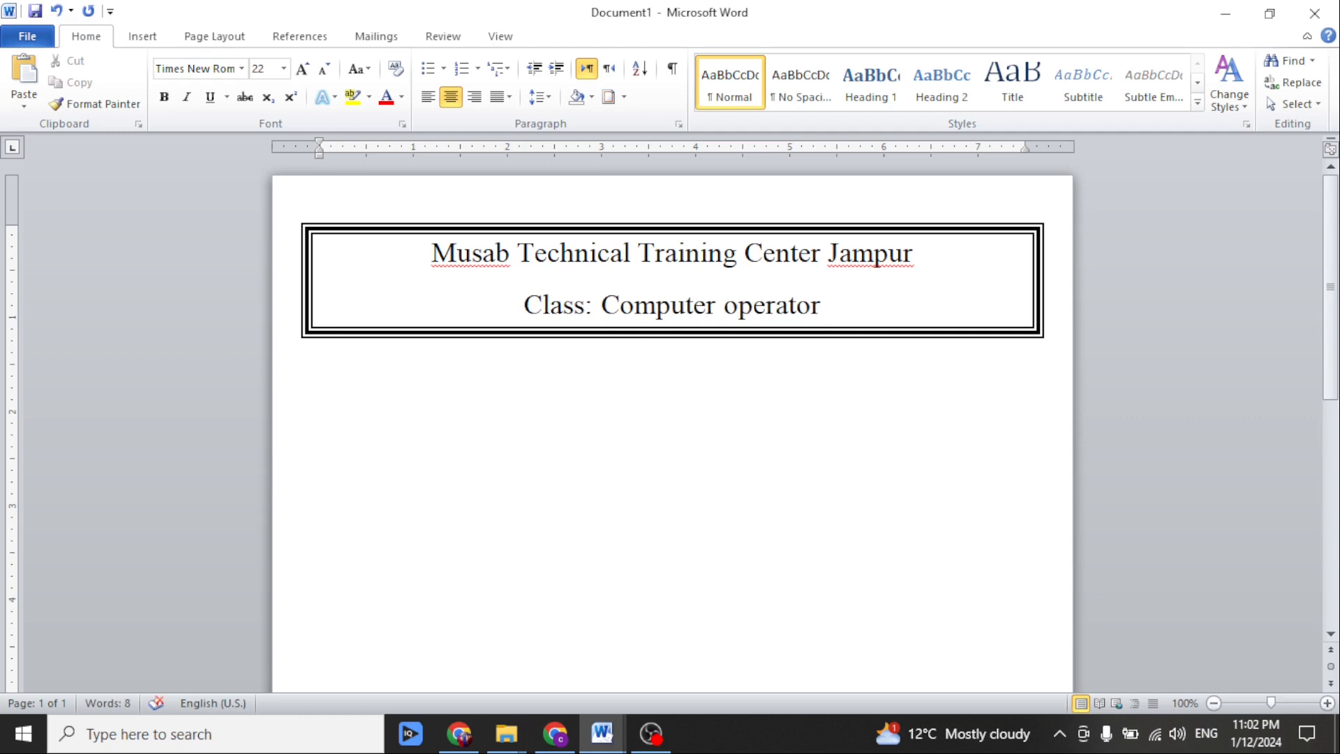
# Extend the class line with "Total Marks:100" and "Date: 13-01-2024", leaving gaps between the entries.
pyautogui.press('Tab')
pyautogui.write('T')
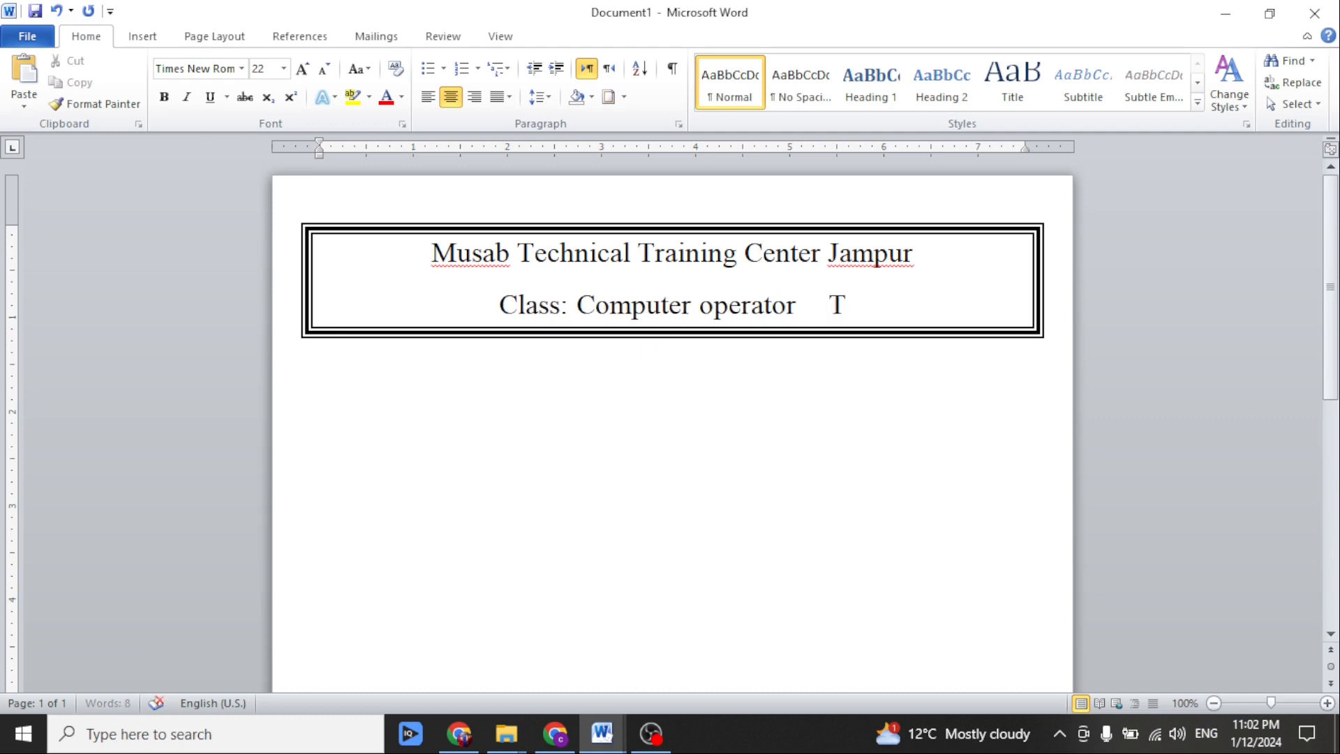
pyautogui.write('otal Marks:')
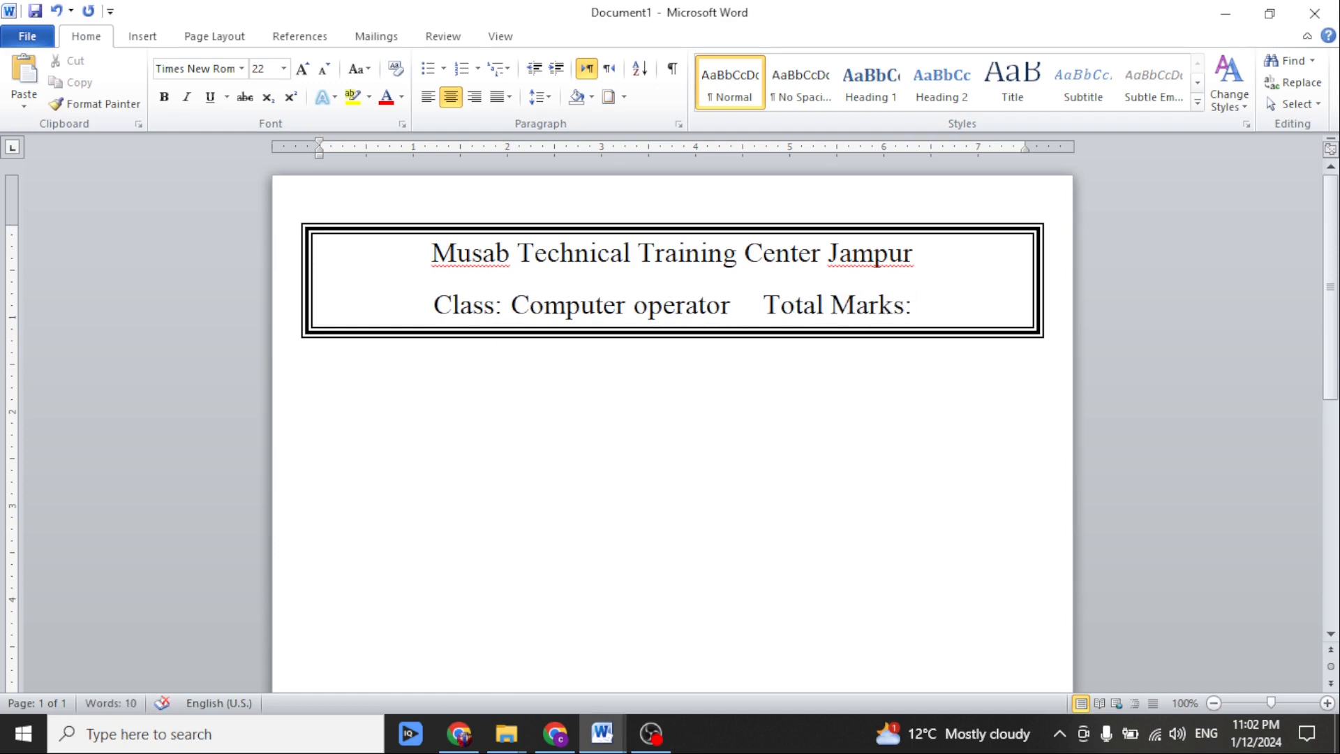
pyautogui.write('100')
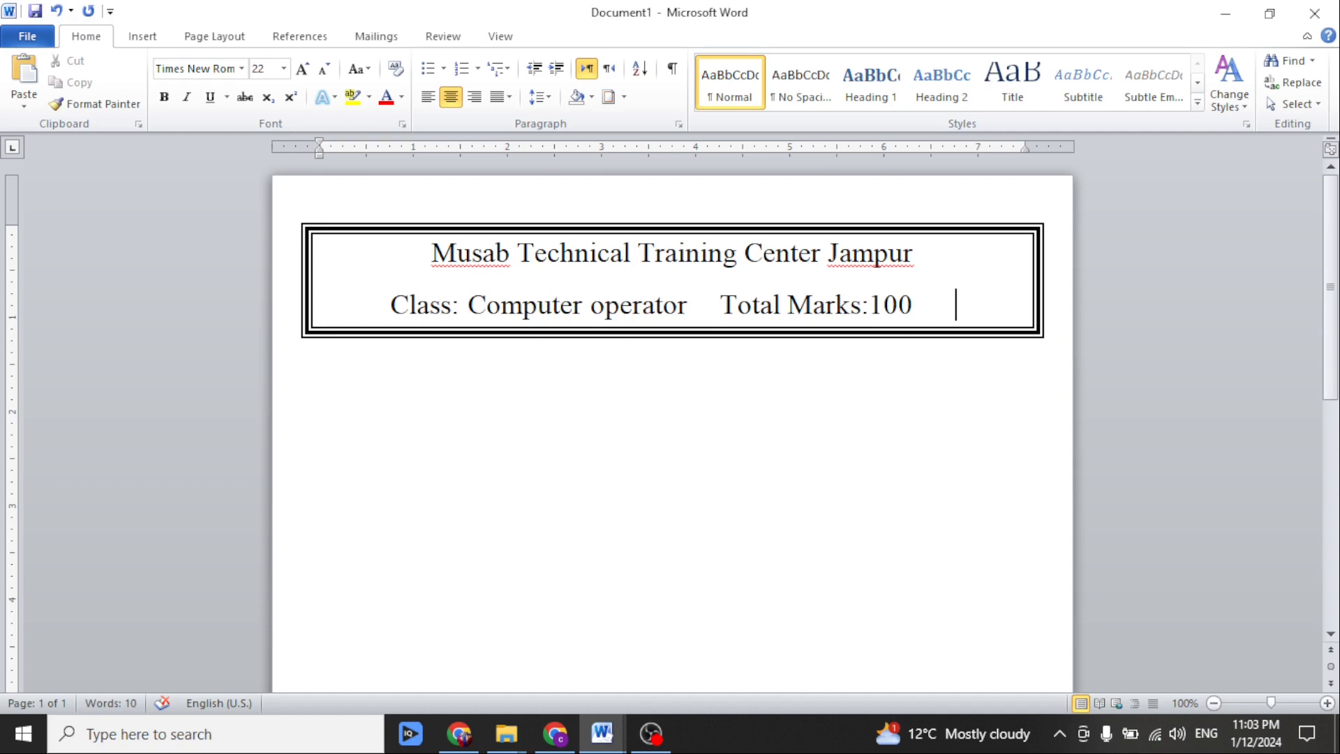
pyautogui.write('        Date: ')
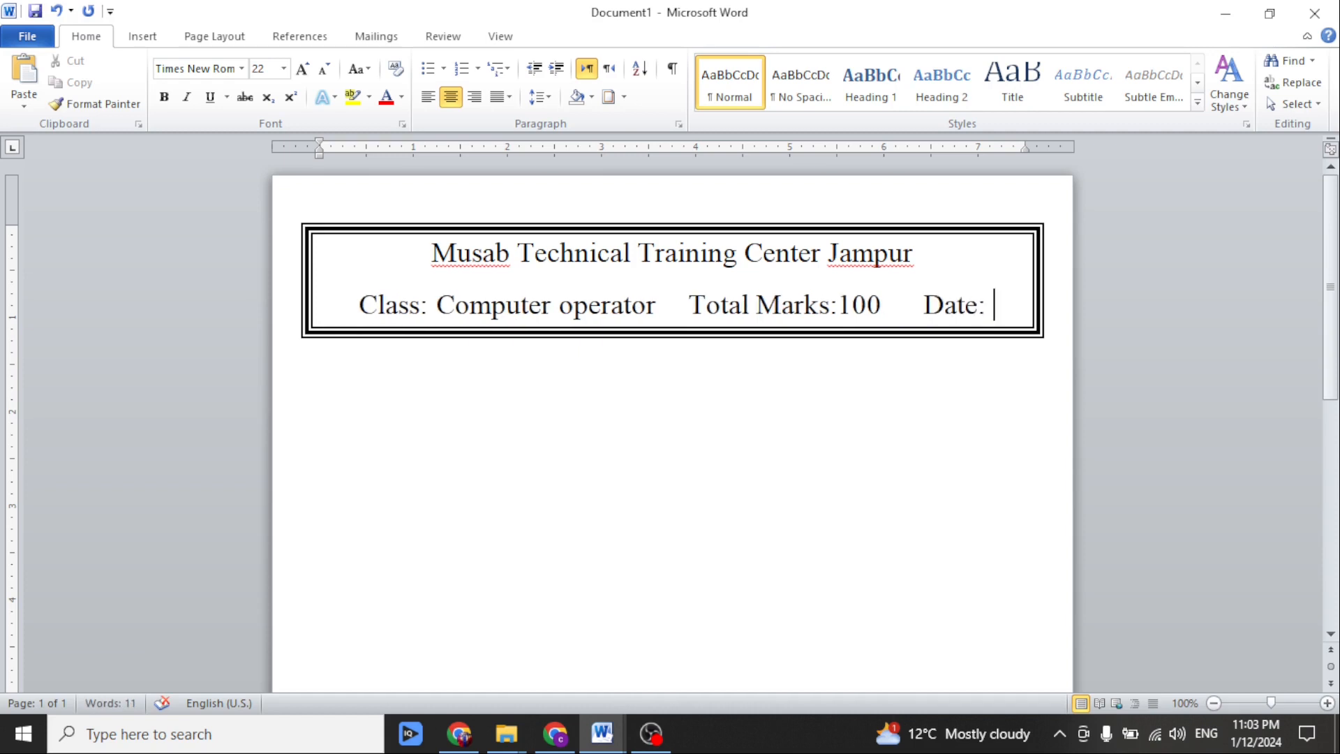
pyautogui.write('13-01-')
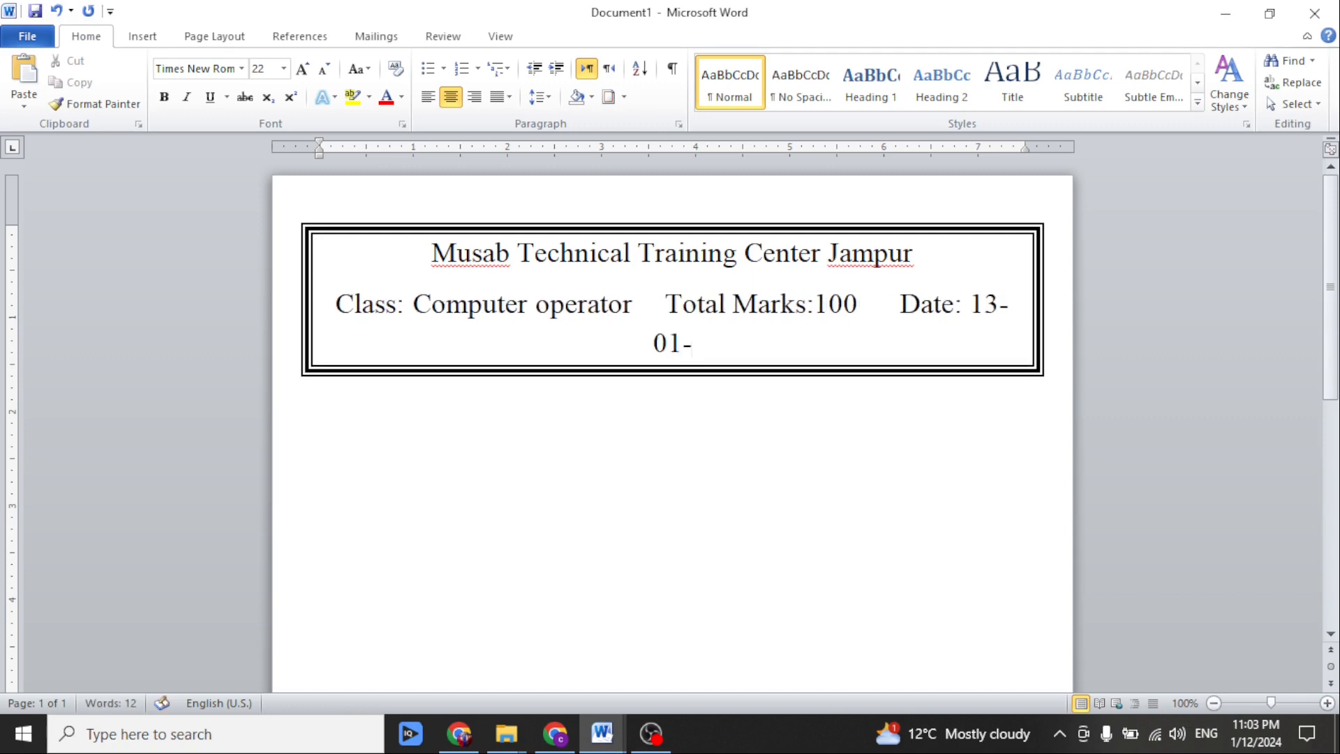
pyautogui.write('2024')
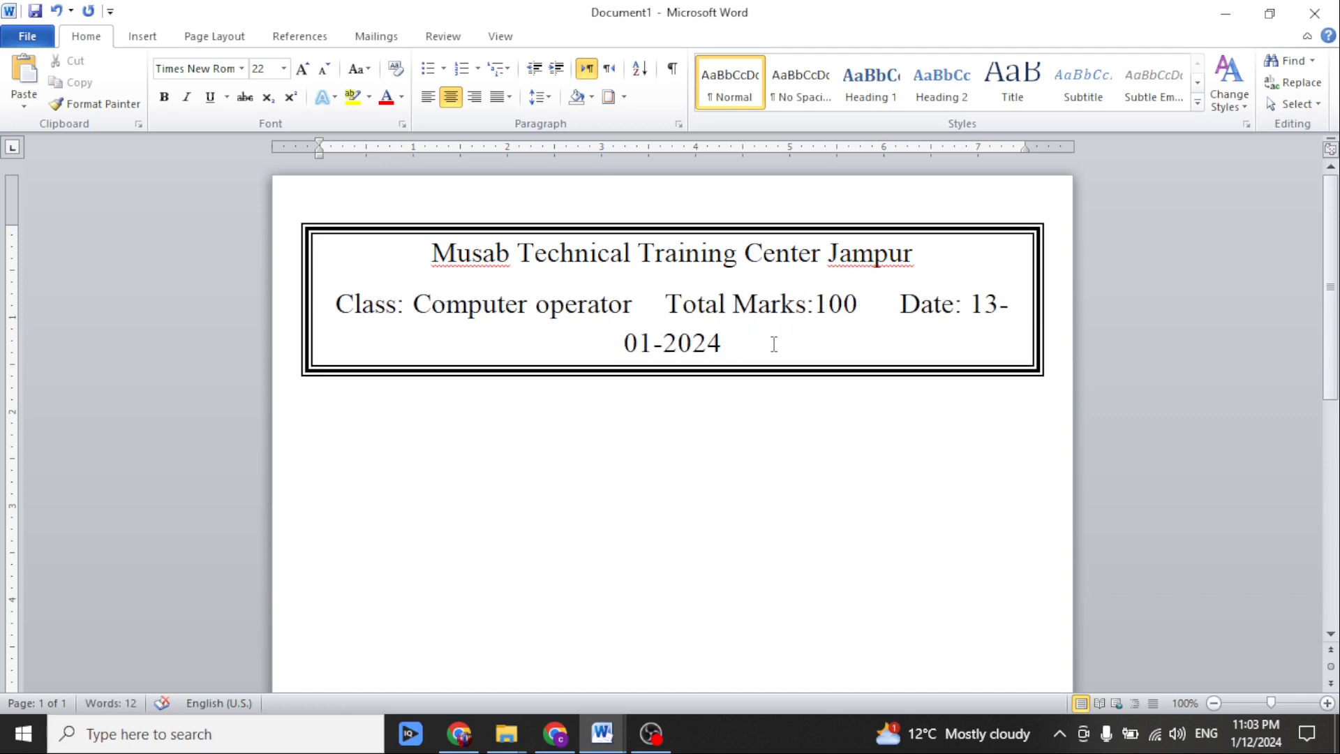
# Reduce the class, total marks and date line to 12 pt.
pyautogui.tripleClick(759, 341)
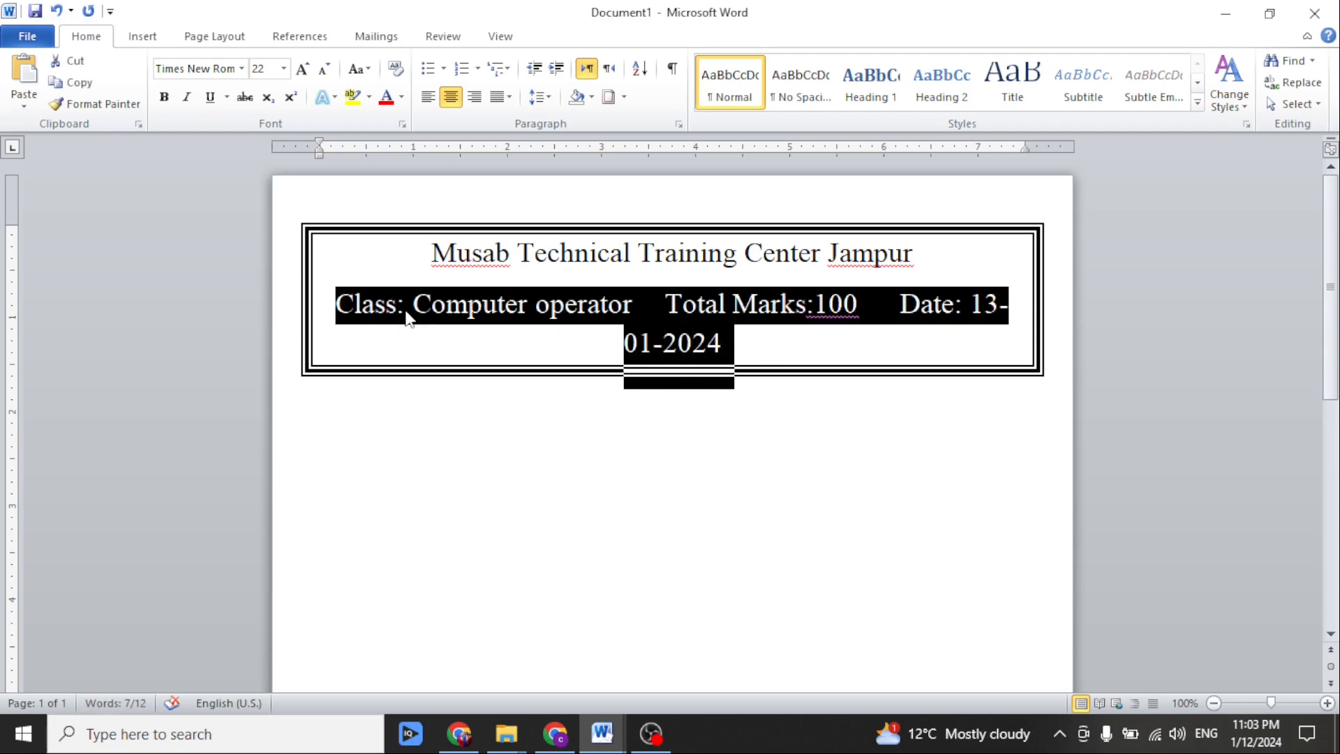
pyautogui.click(322, 70)
pyautogui.click(322, 70)
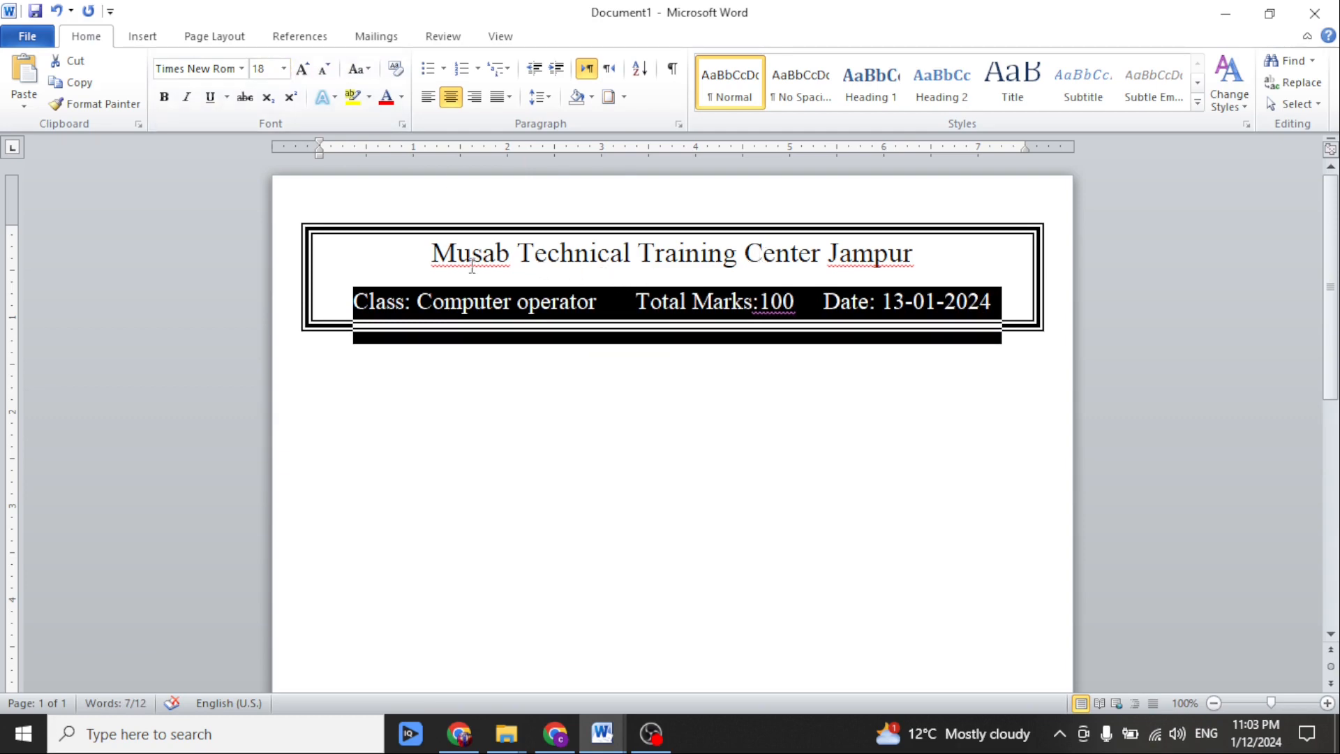
pyautogui.click(323, 69)
pyautogui.click(322, 69)
pyautogui.click(323, 70)
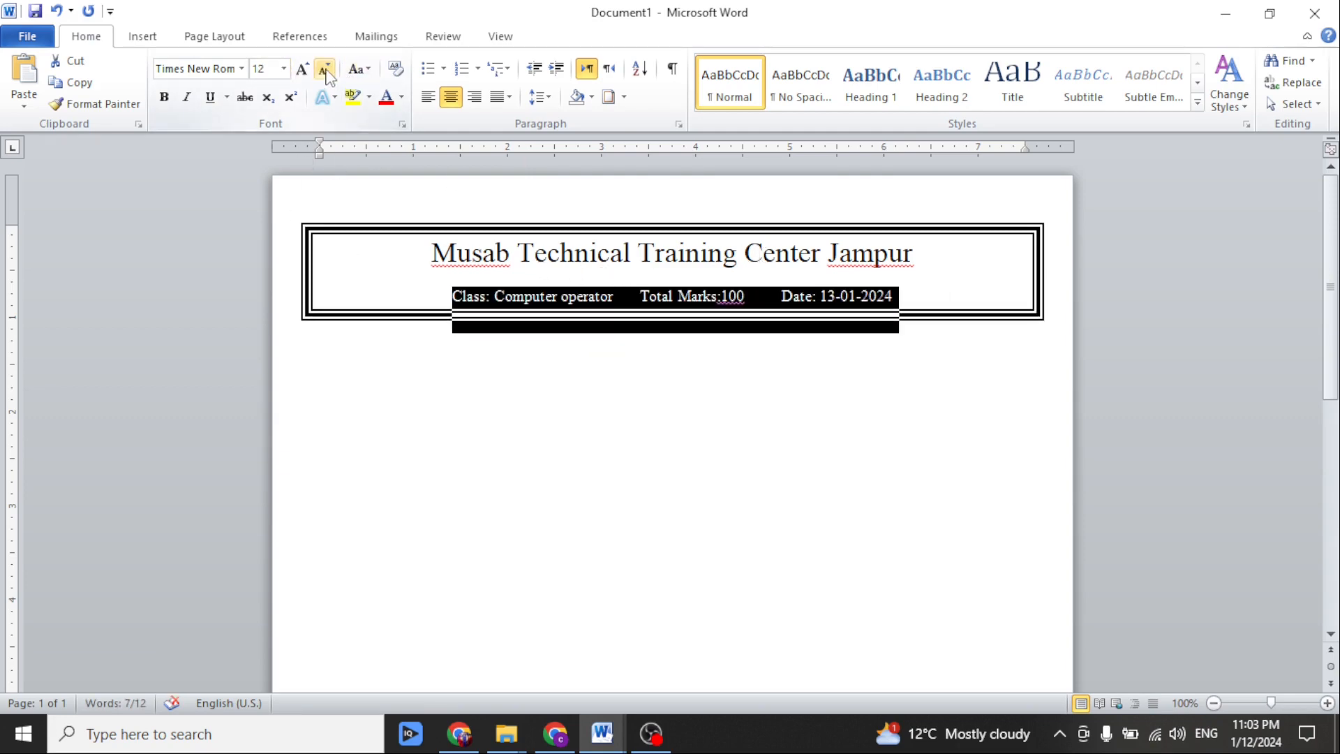
# Widen the gaps before "Total Marks" and before "Date" in the class line by one tab each.
pyautogui.click(620, 301)
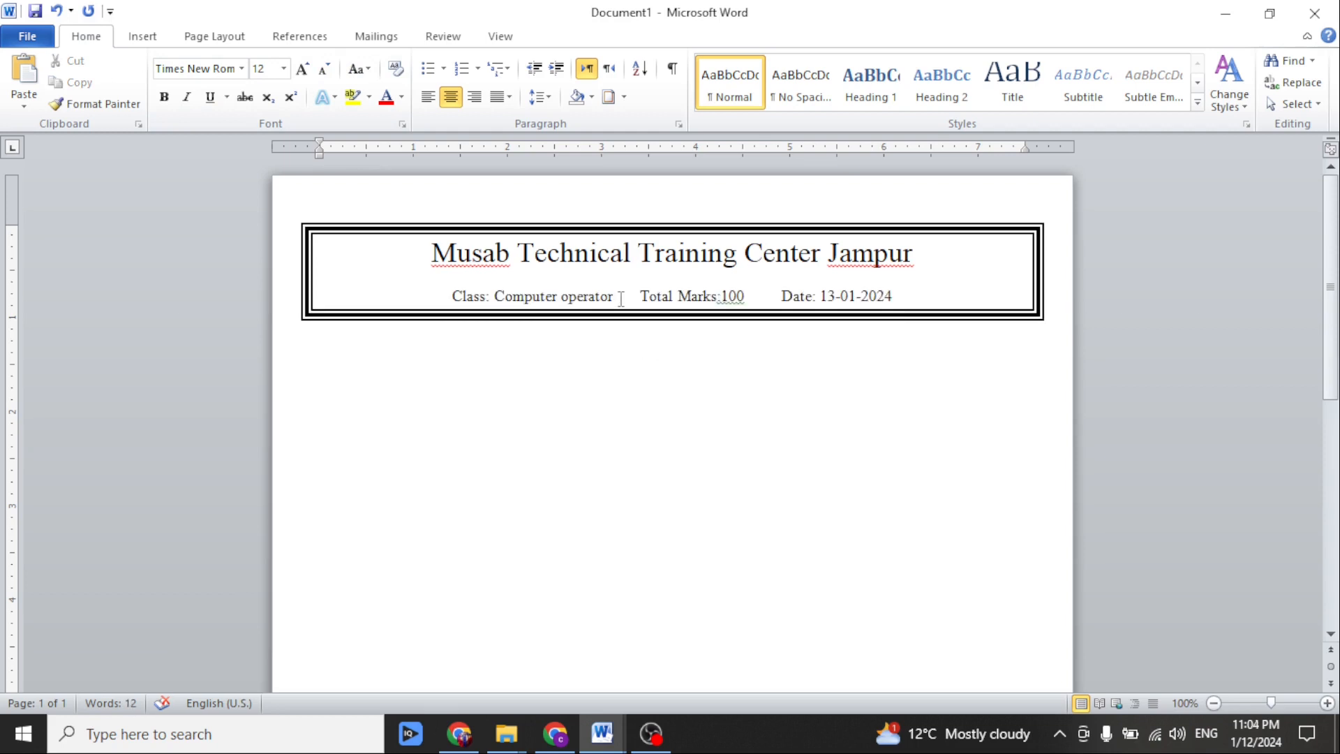
pyautogui.press('Tab')
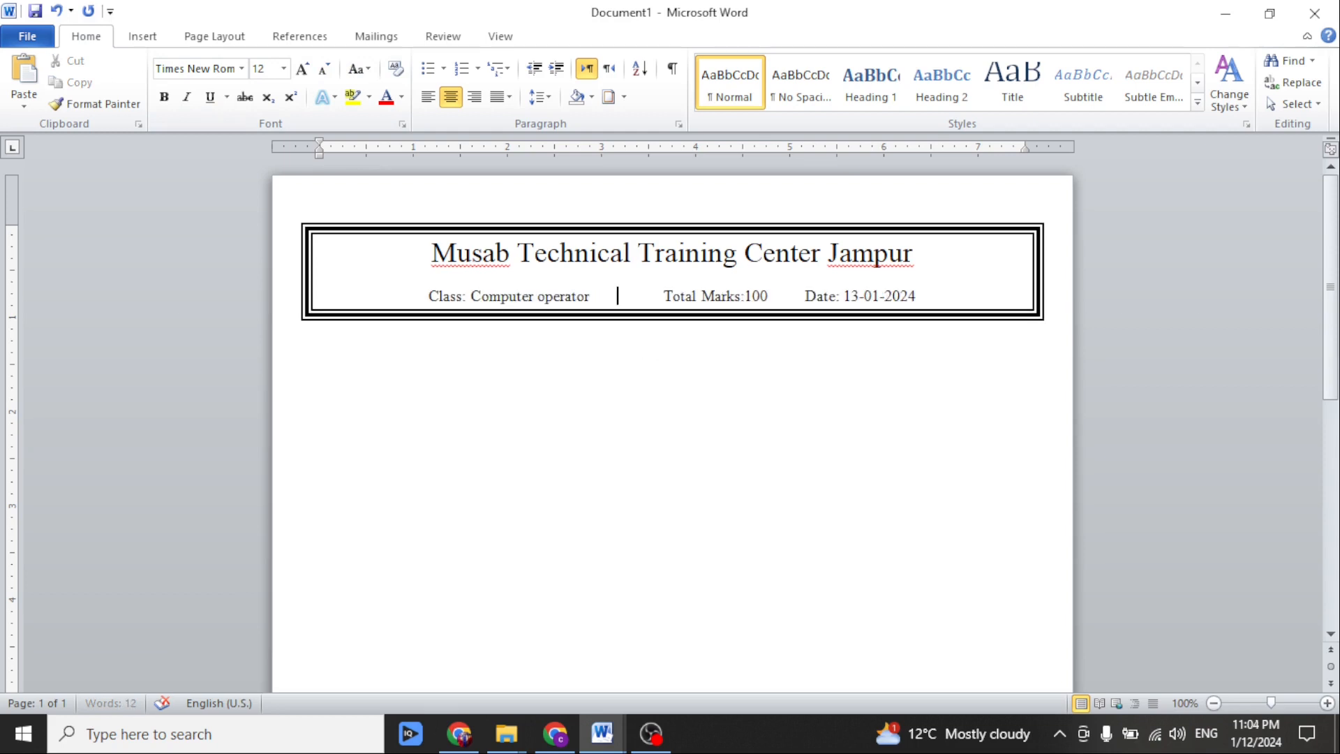
pyautogui.click(771, 297)
pyautogui.press('Tab')
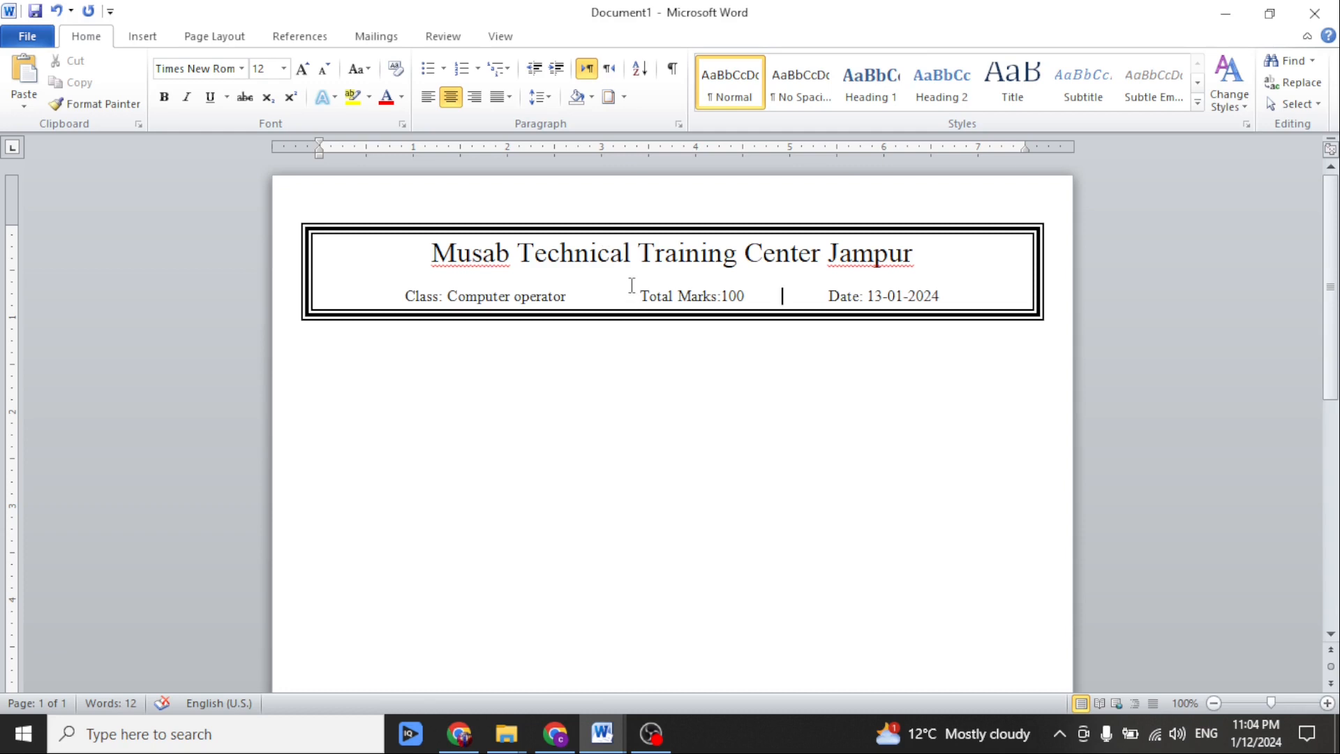
# Remove the space after paragraph from both lines of the bordered header.
pyautogui.moveTo(949, 293); pyautogui.dragTo(500, 269)
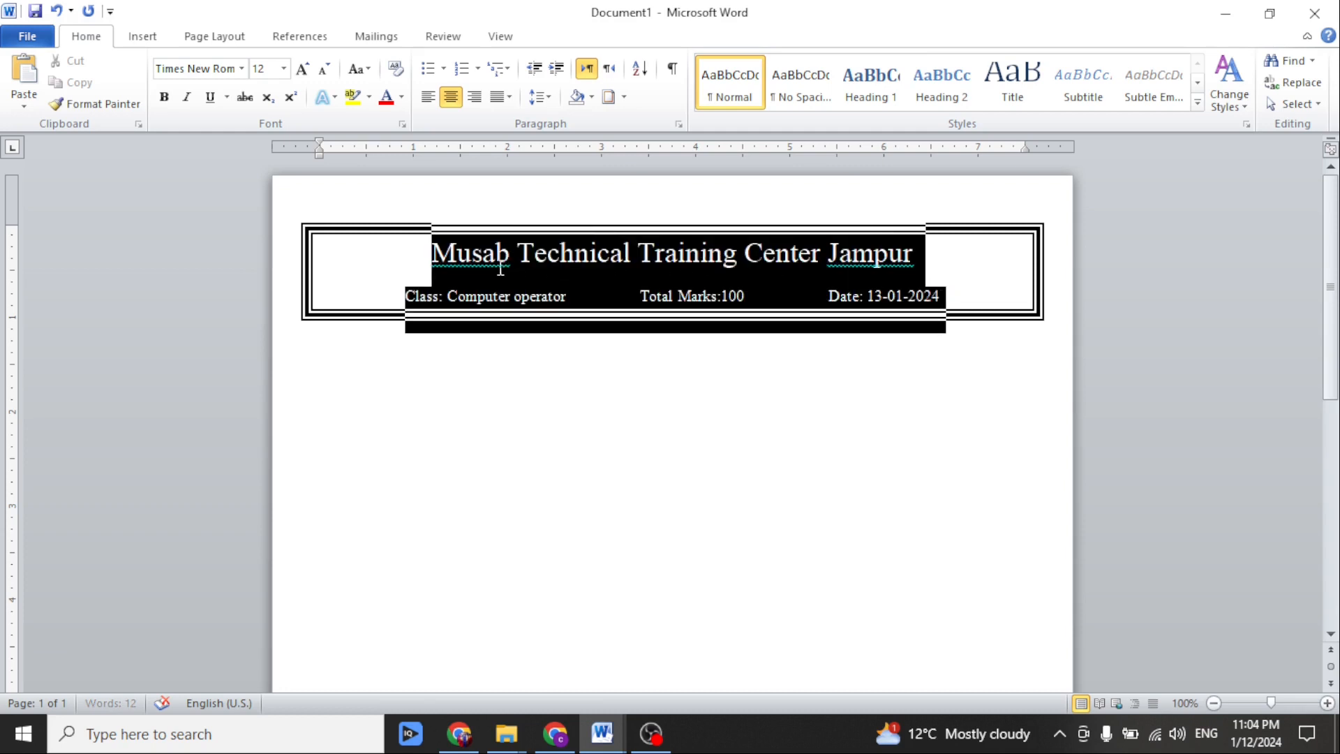
pyautogui.click(539, 99)
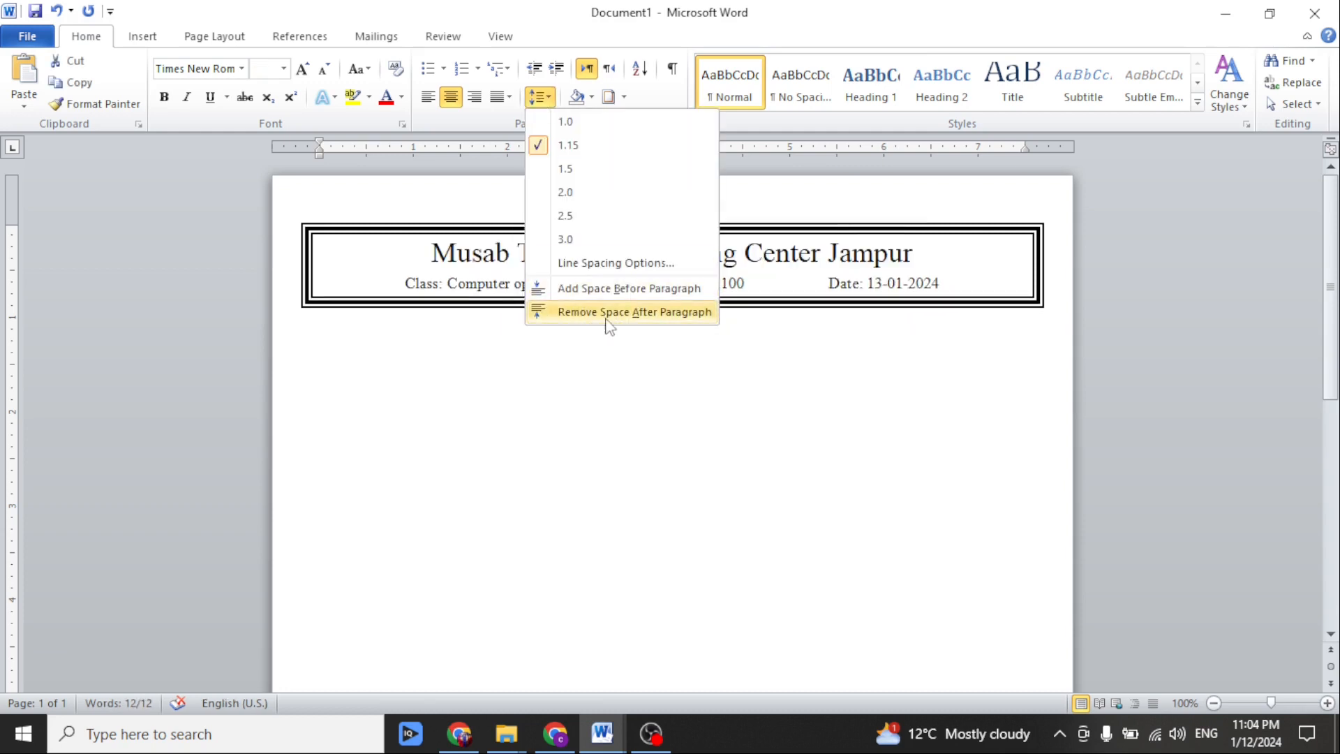
pyautogui.click(639, 312)
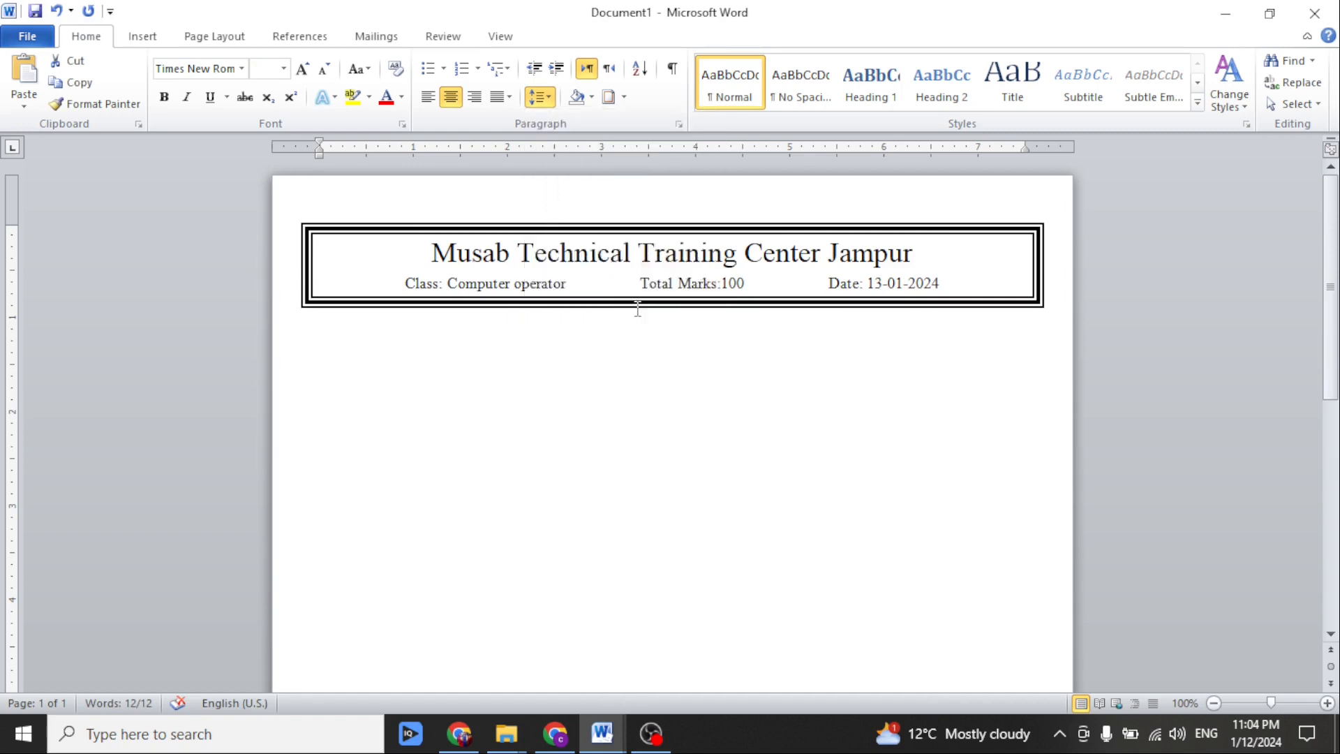
pyautogui.click(497, 273)
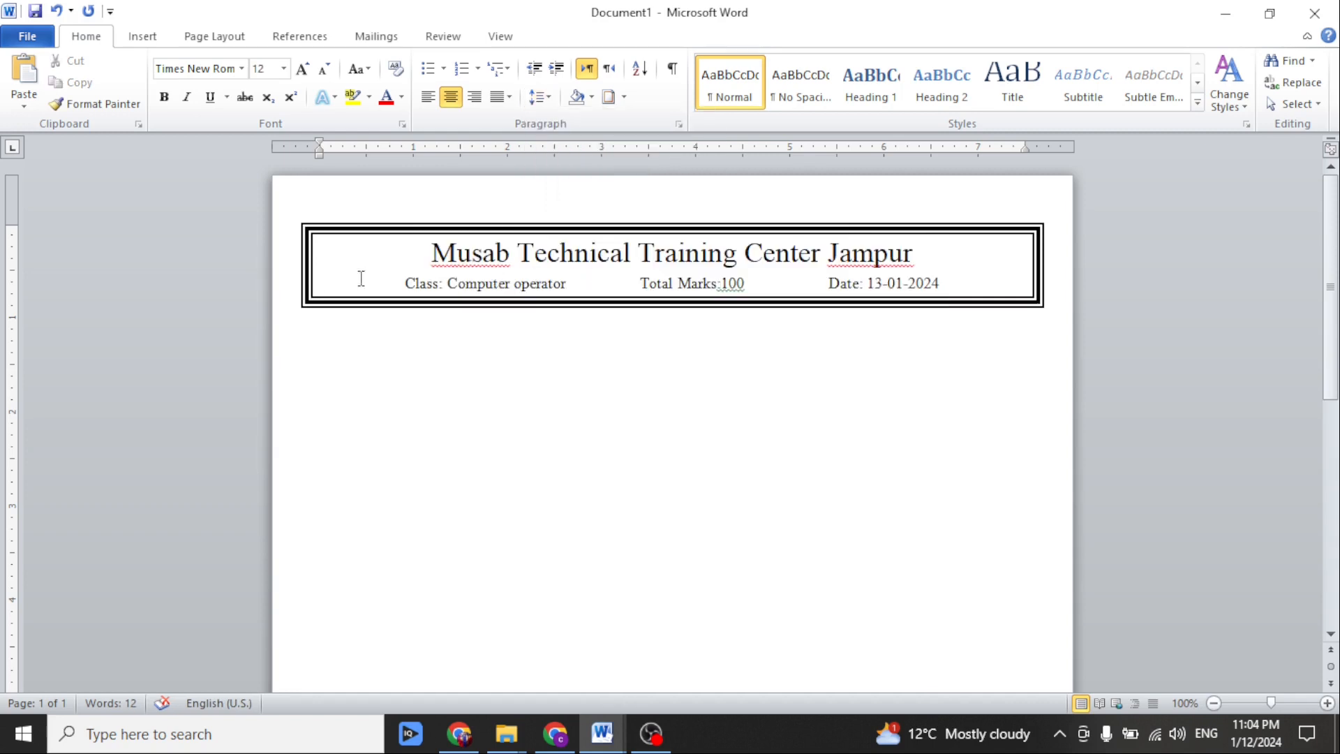
# Make both header lines bold and add a space before 100 in the total marks entry.
pyautogui.moveTo(963, 278); pyautogui.dragTo(428, 255)
pyautogui.click(164, 97)
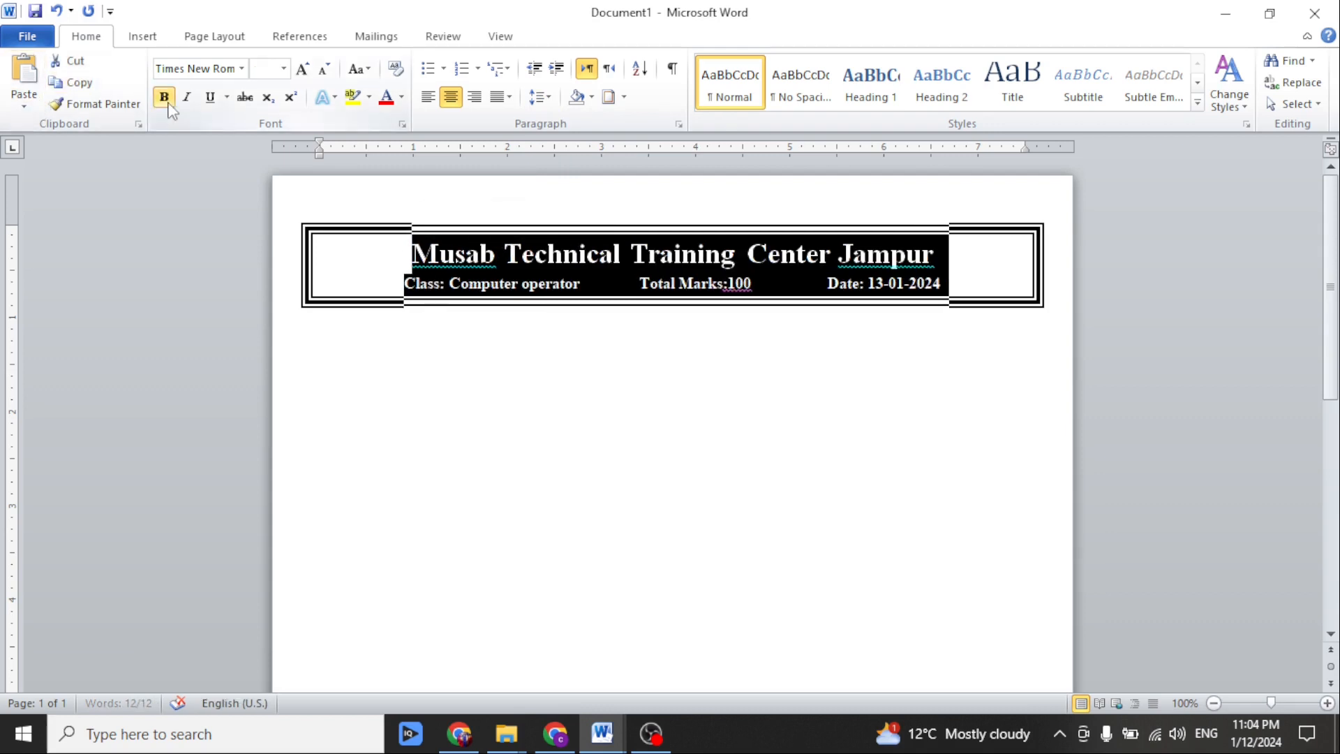
pyautogui.click(455, 263)
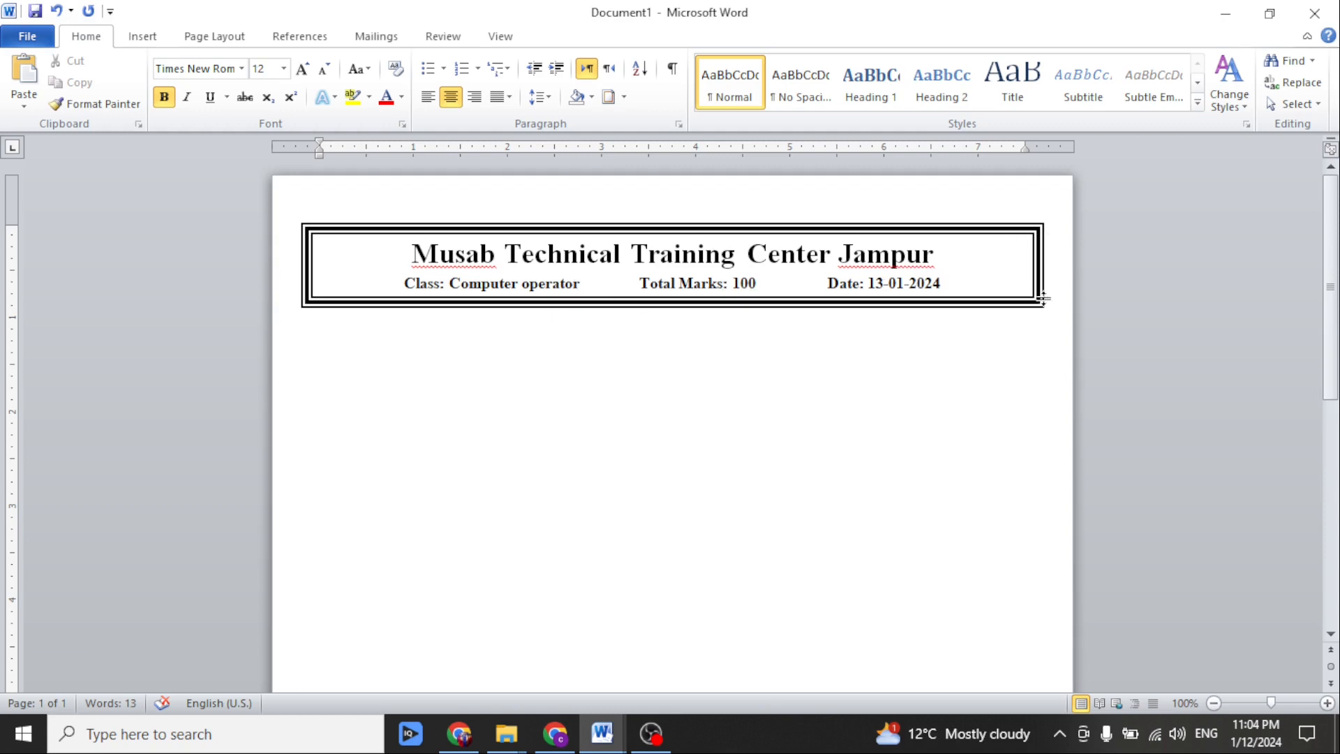
# Add an empty line under the class line and draw a rectangle about 0.75" high and 0.87" wide at the header's right end.
pyautogui.press('Return')
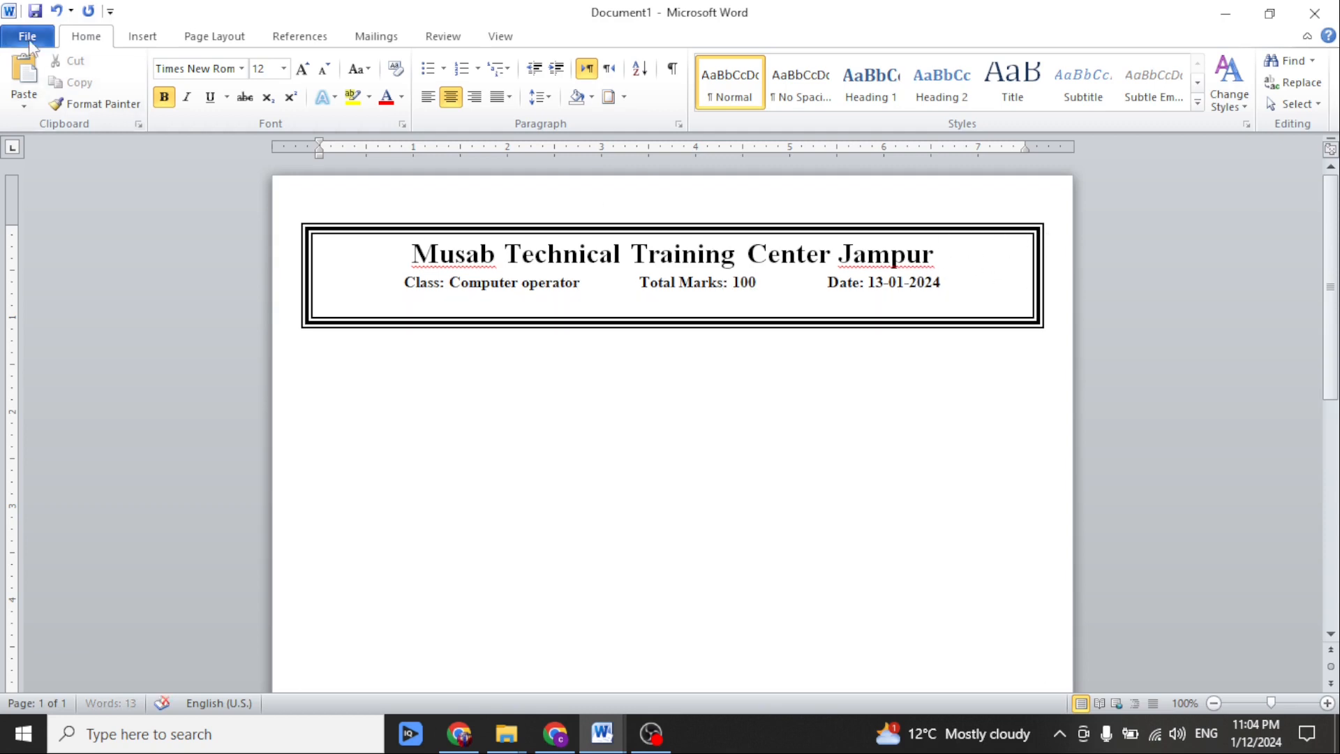
pyautogui.click(152, 41)
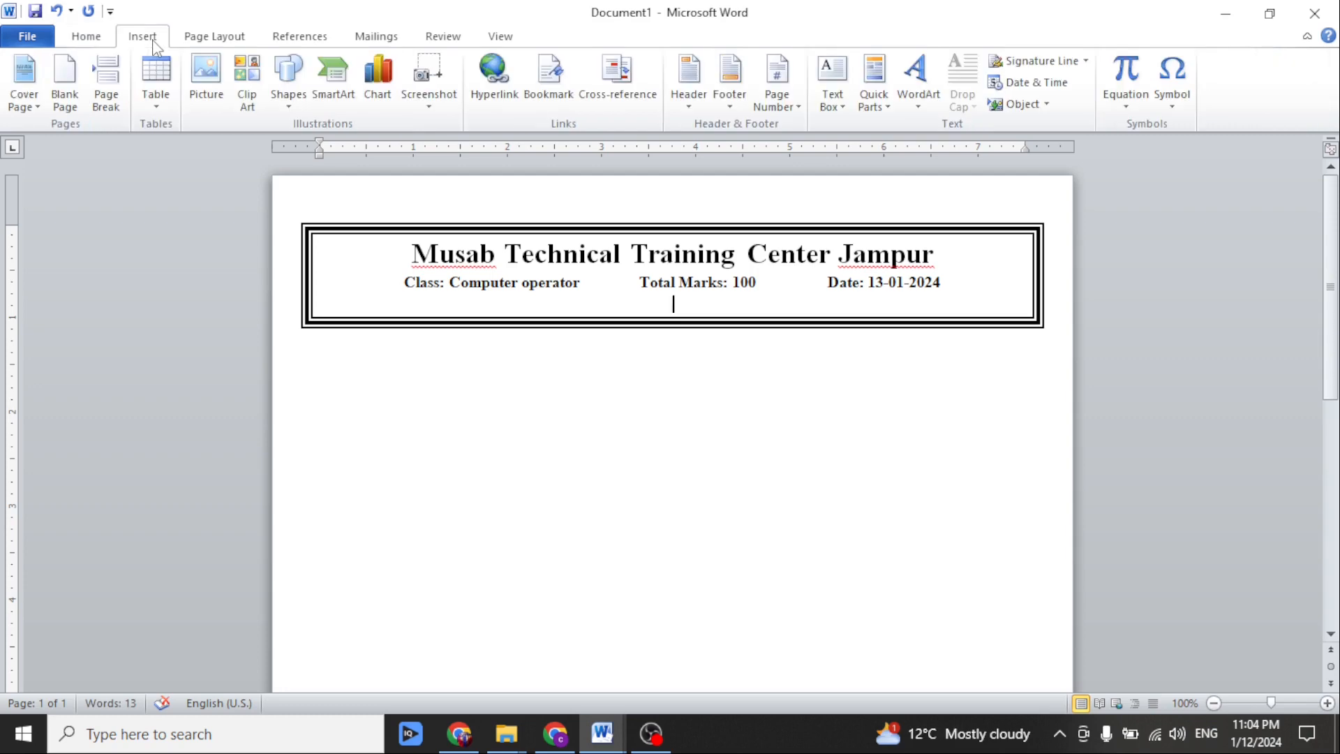
pyautogui.click(289, 103)
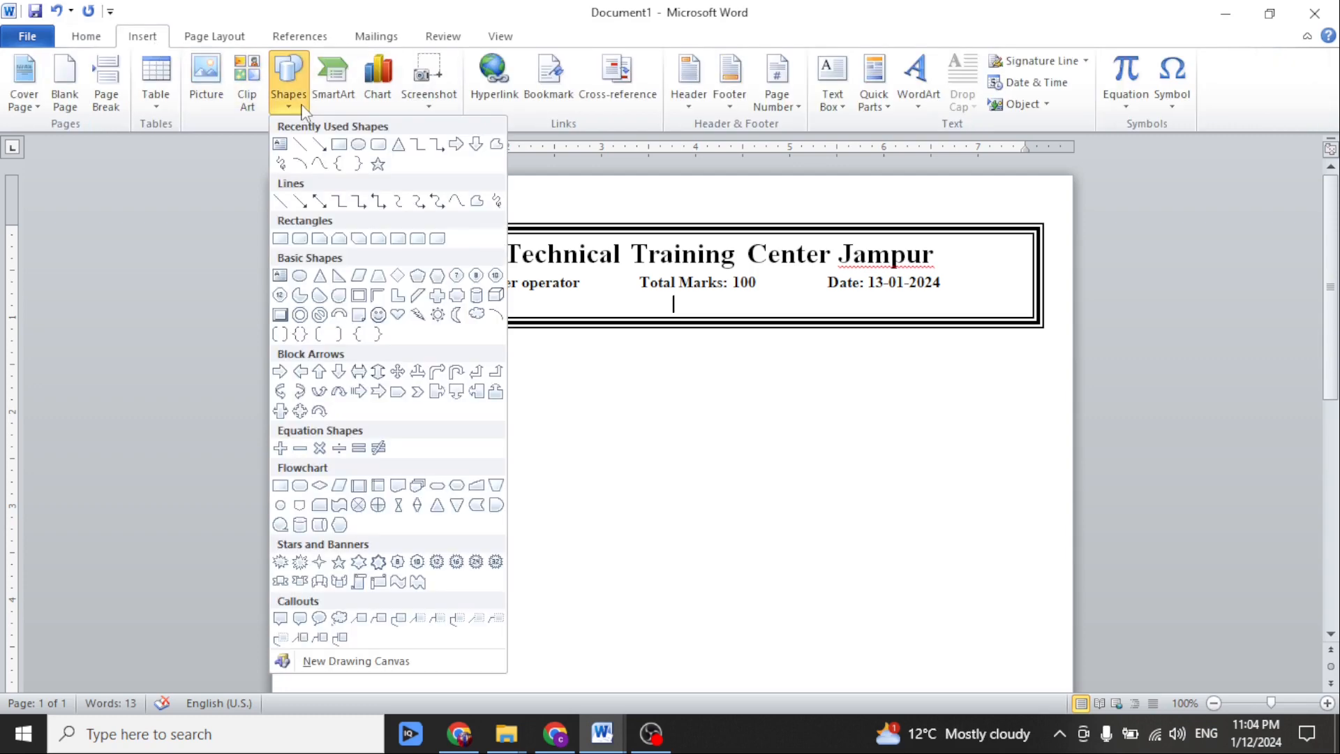
pyautogui.click(339, 144)
pyautogui.moveTo(943, 241); pyautogui.dragTo(1029, 311)
# Fill the rectangle with the picture MY Logo.png and fit it into the upper-right corner of the header border.
pyautogui.click(499, 61)
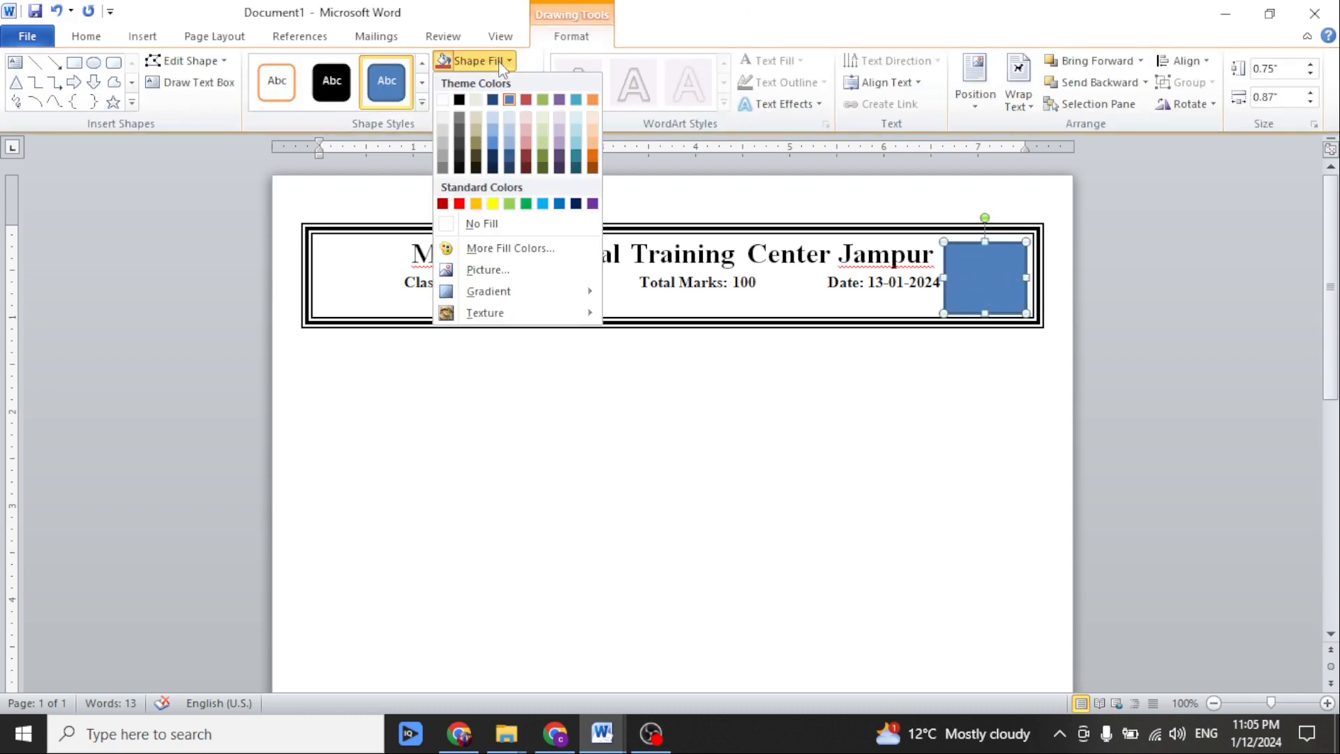
pyautogui.click(489, 270)
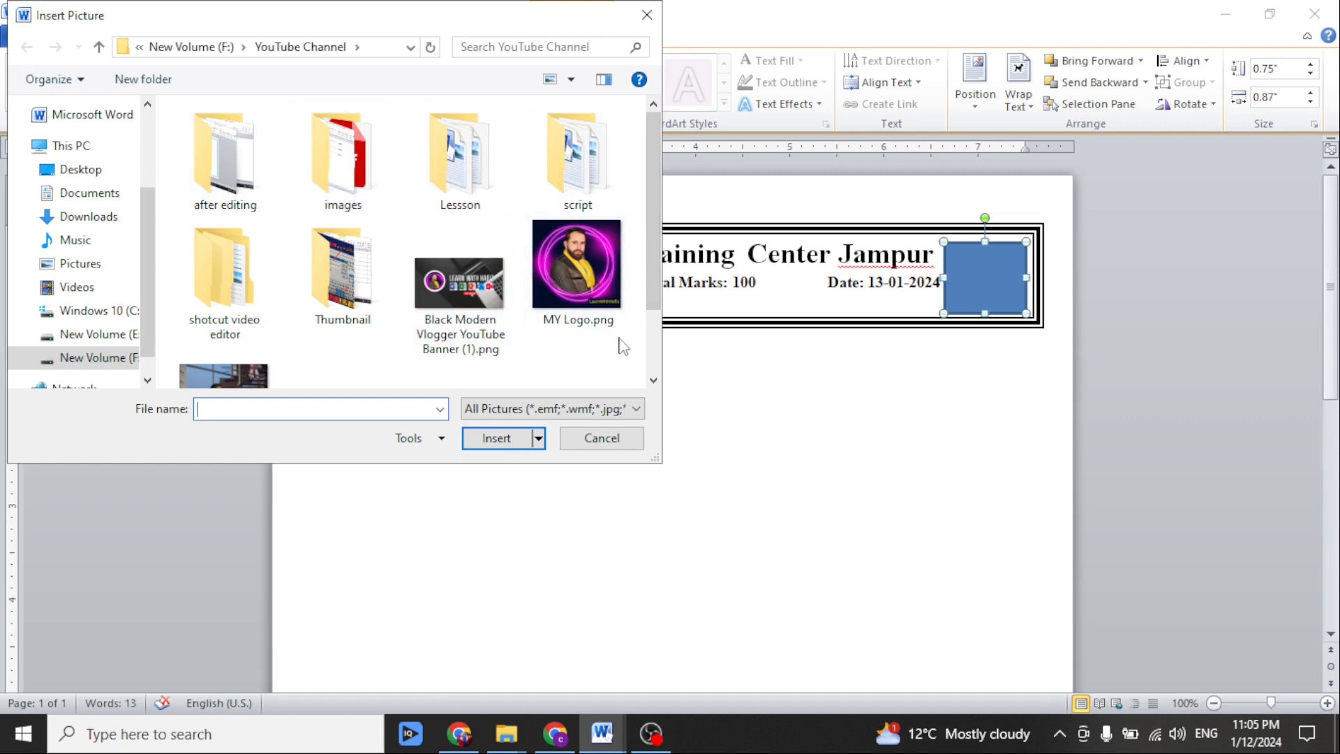
pyautogui.click(579, 286)
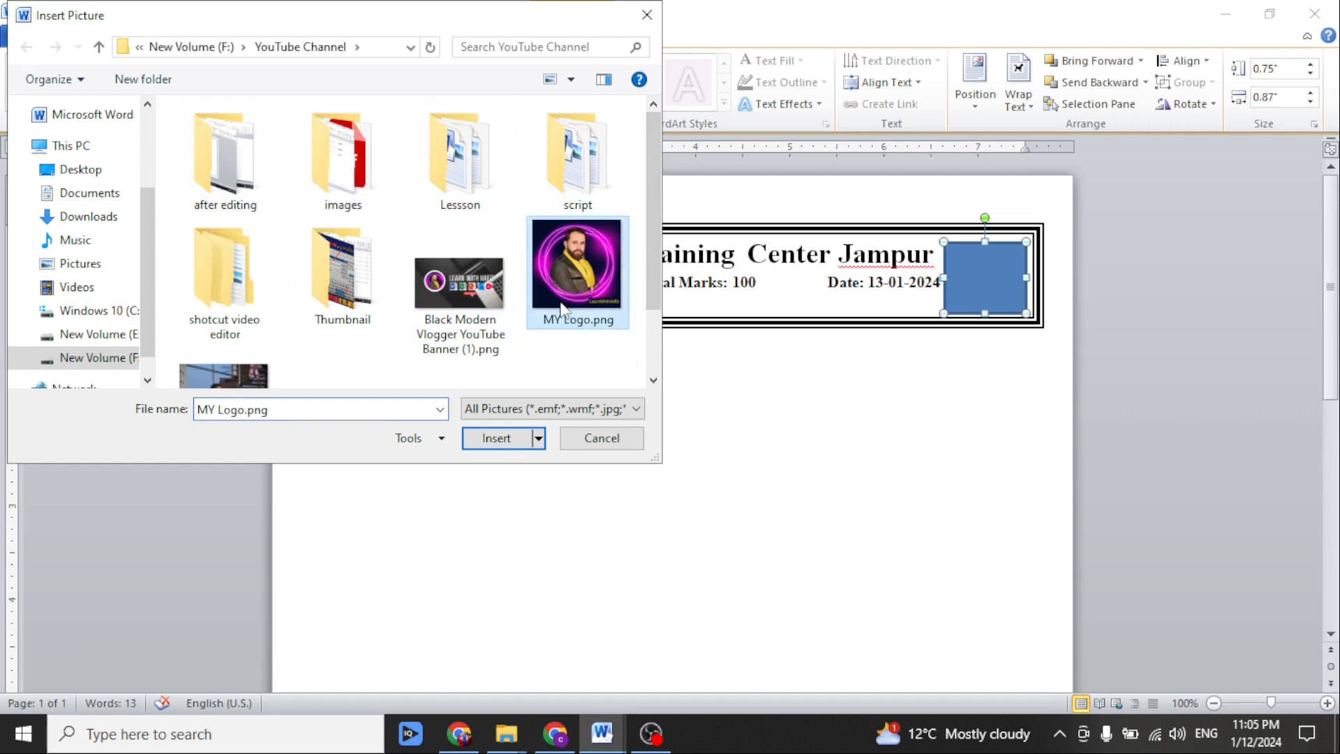
pyautogui.click(497, 439)
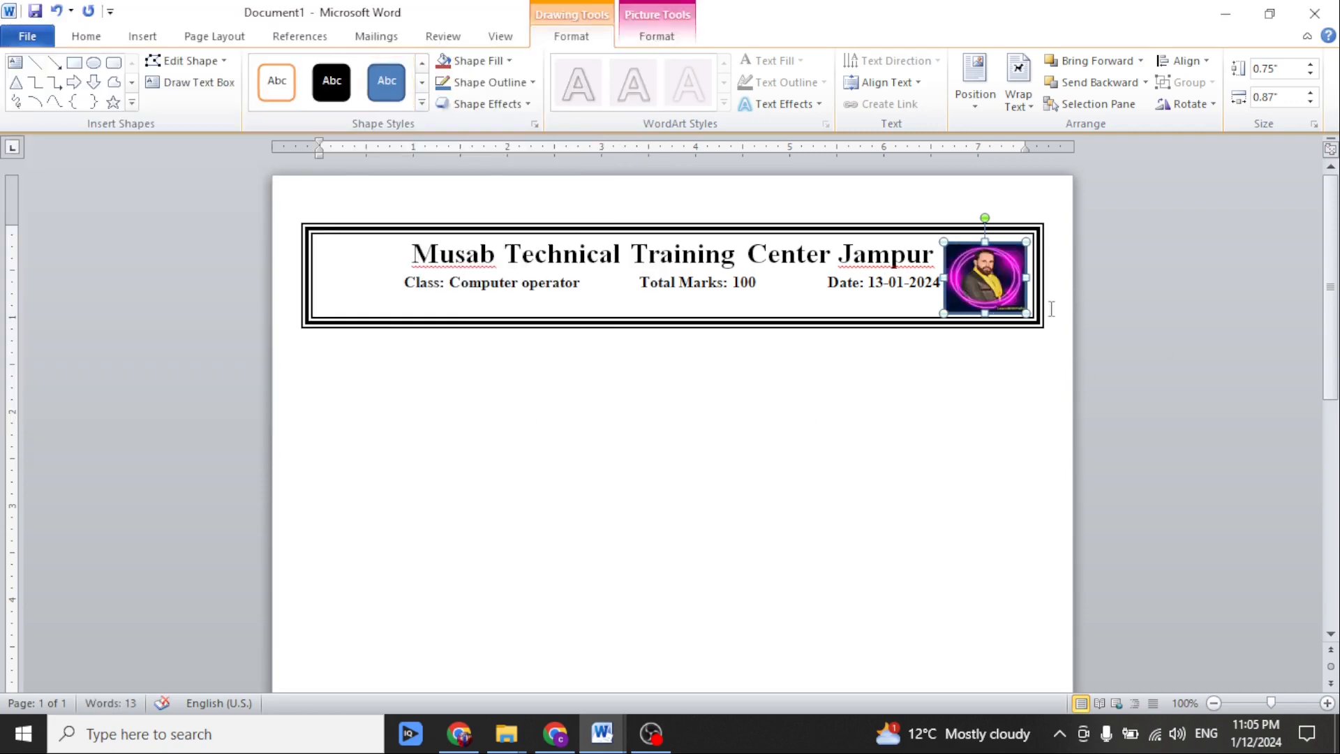
pyautogui.moveTo(1026, 314); pyautogui.dragTo(1035, 328)
# Add a header line under the class line with "Name:" and "Roll Number:", each followed by an underscore blank and separated by tabs.
pyautogui.click(886, 276)
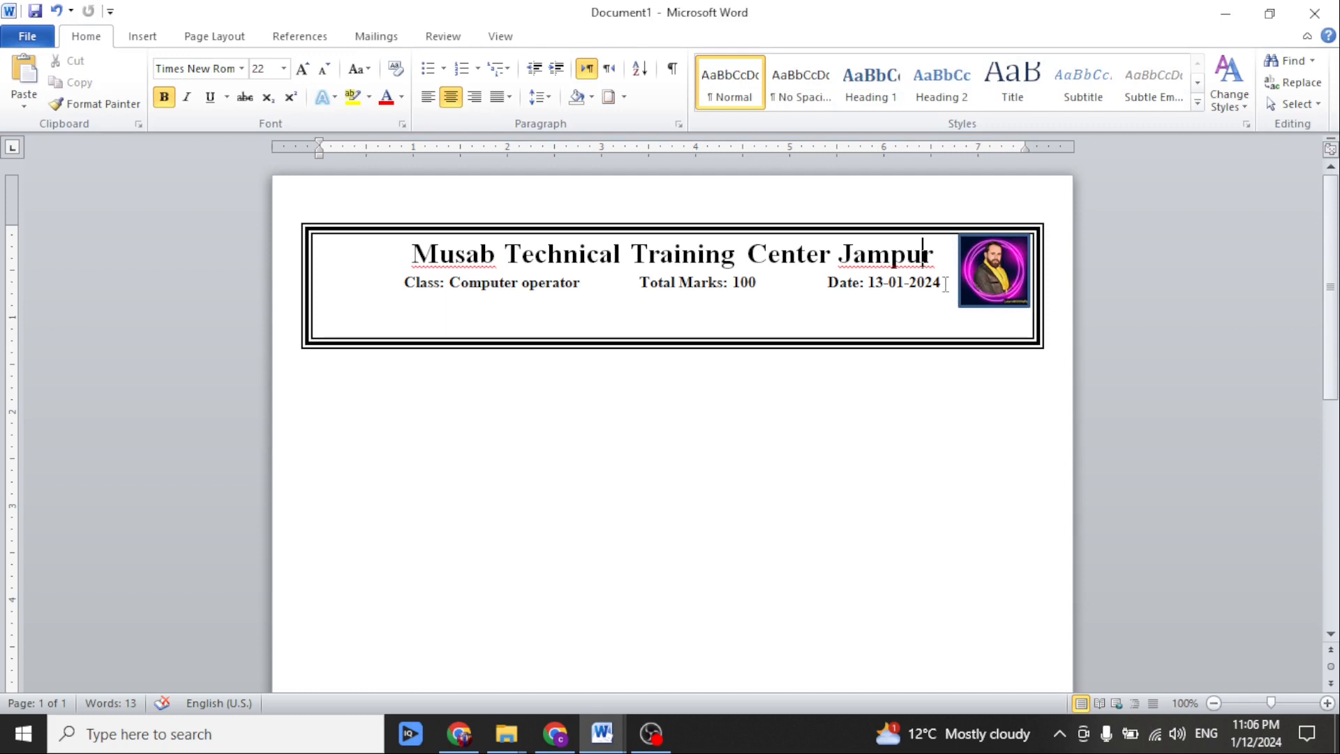
pyautogui.press('Return')
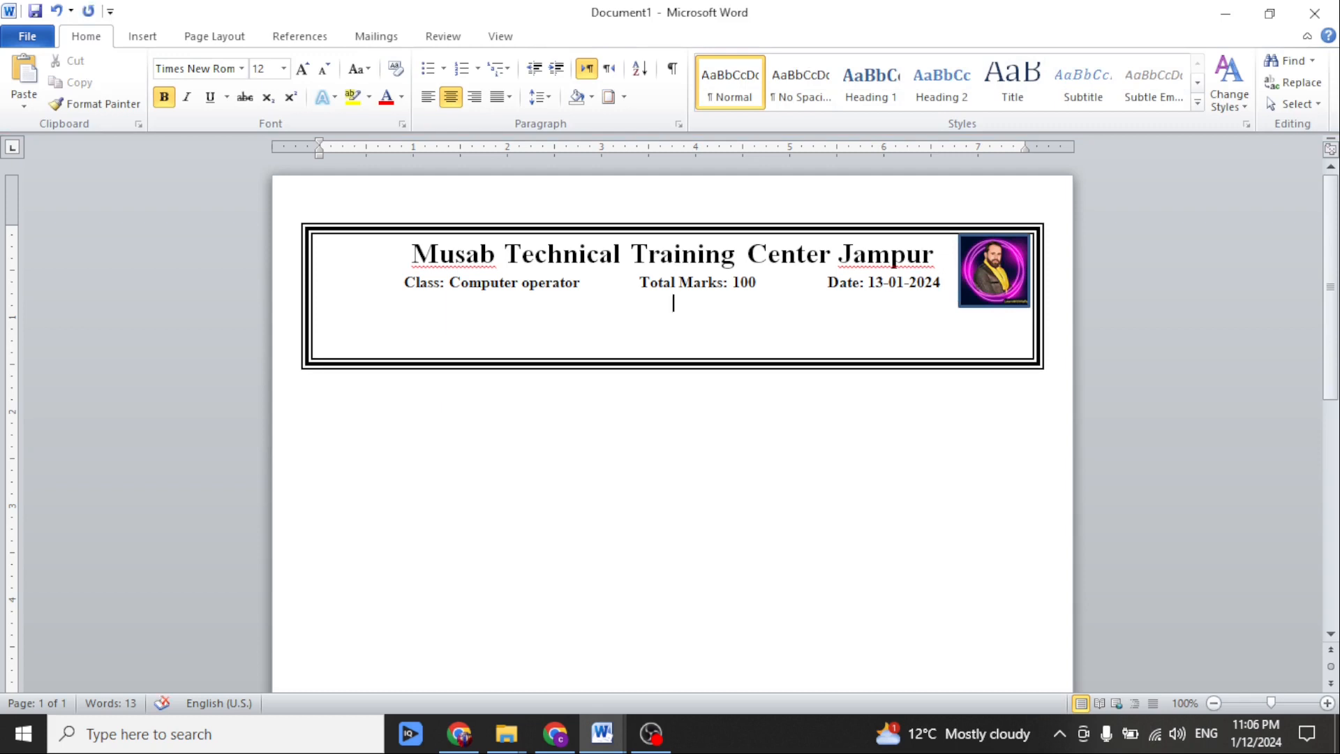
pyautogui.write('Name: ________')
pyautogui.press('Tab')
pyautogui.press('Tab')
pyautogui.write('Roll Number:________')
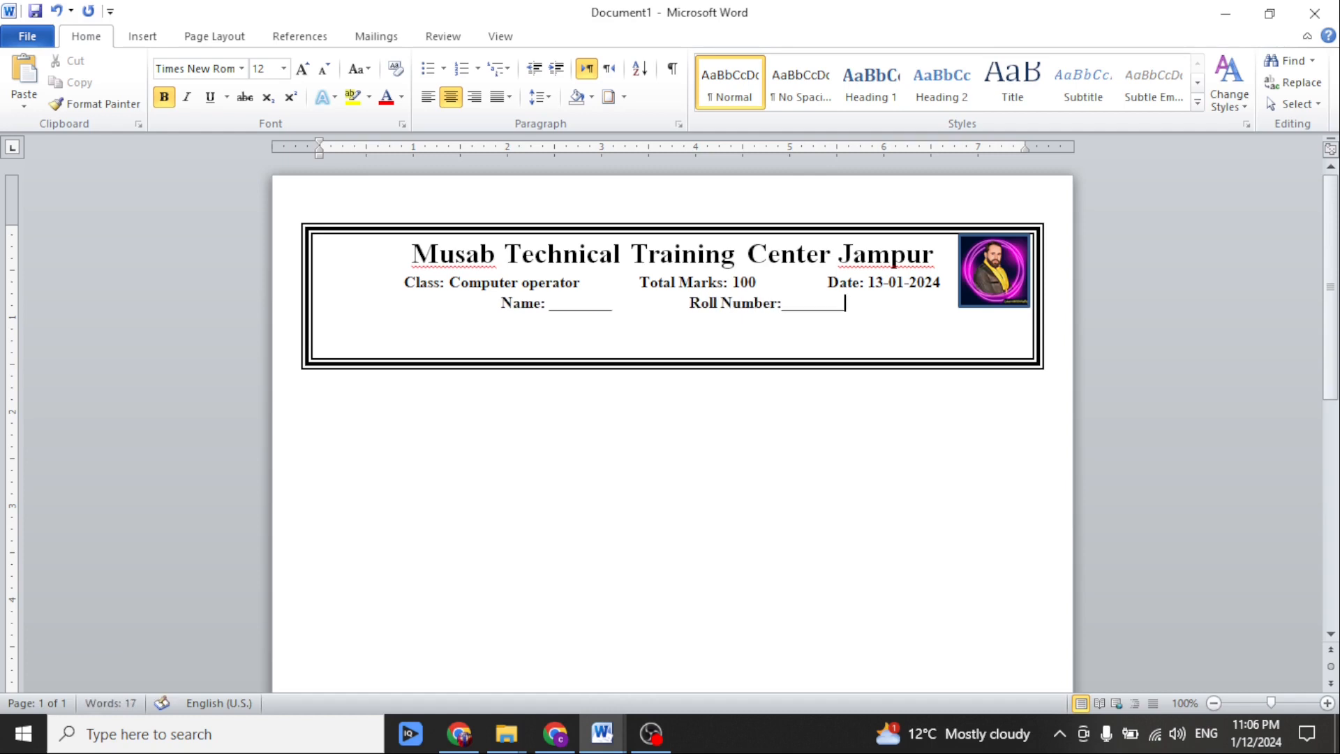
# Append "Time Allowed: 2.5 hours" to the name line and insert an empty line above it.
pyautogui.press('Tab')
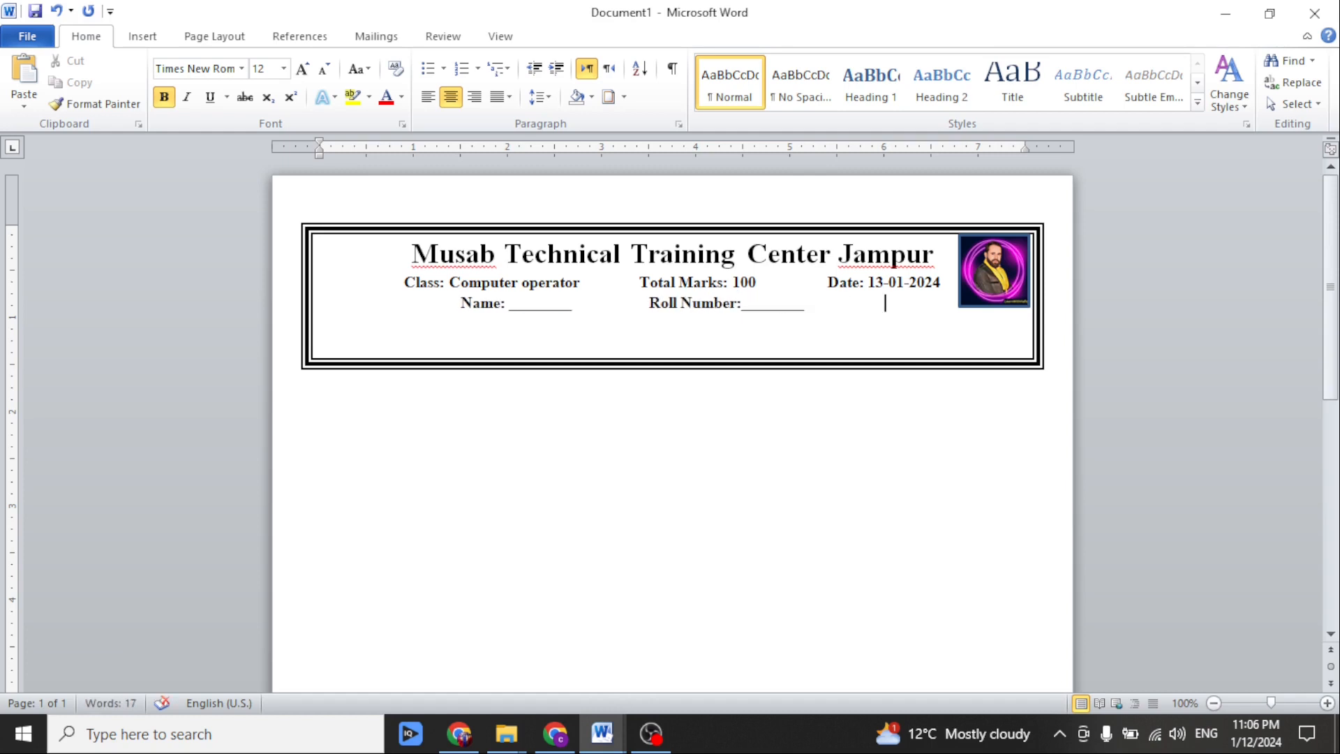
pyautogui.write('T')
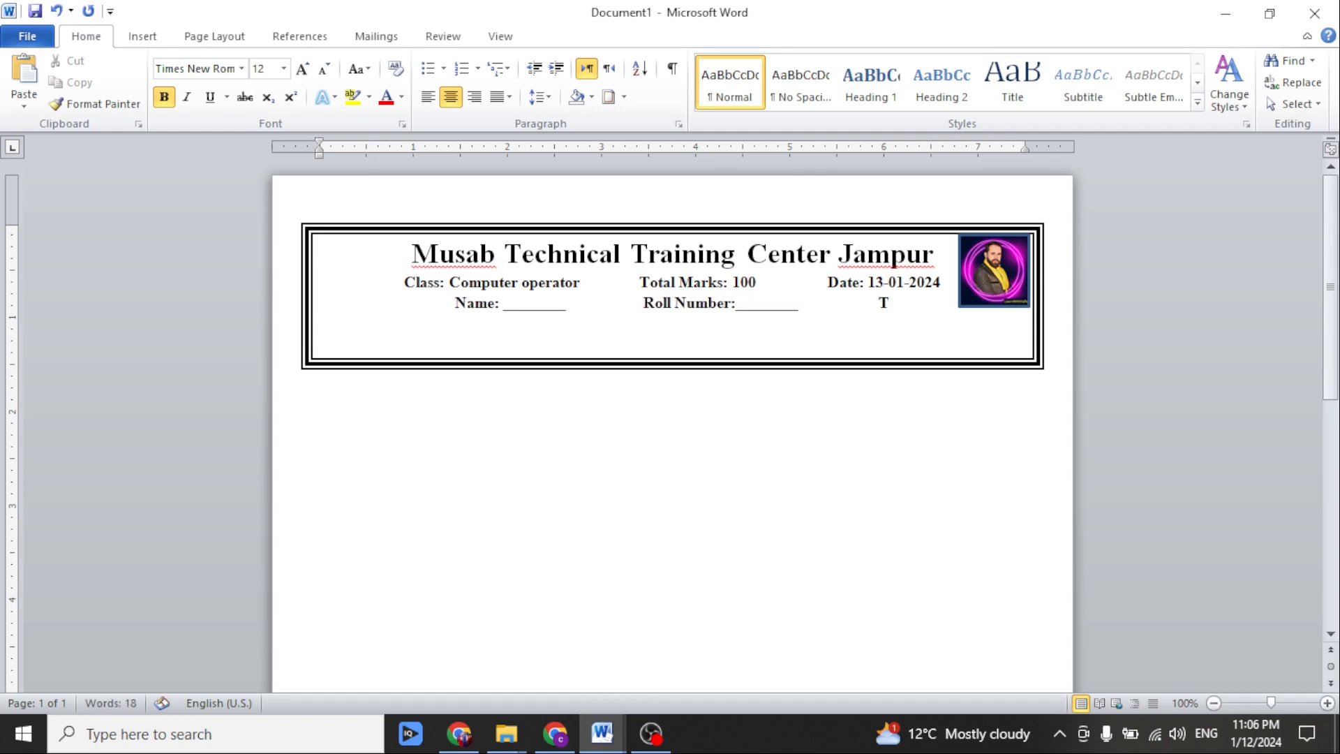
pyautogui.write('ime Allowed: 2.5 hours')
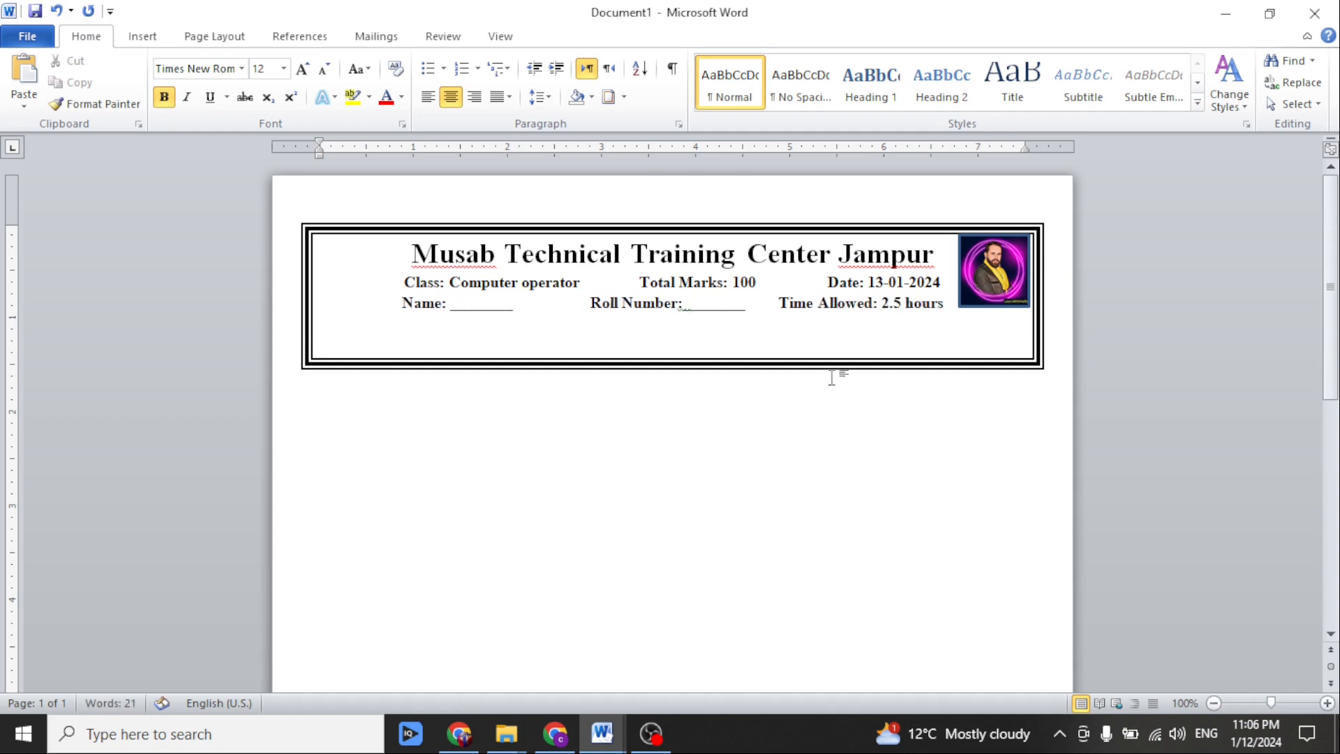
pyautogui.press('Return')
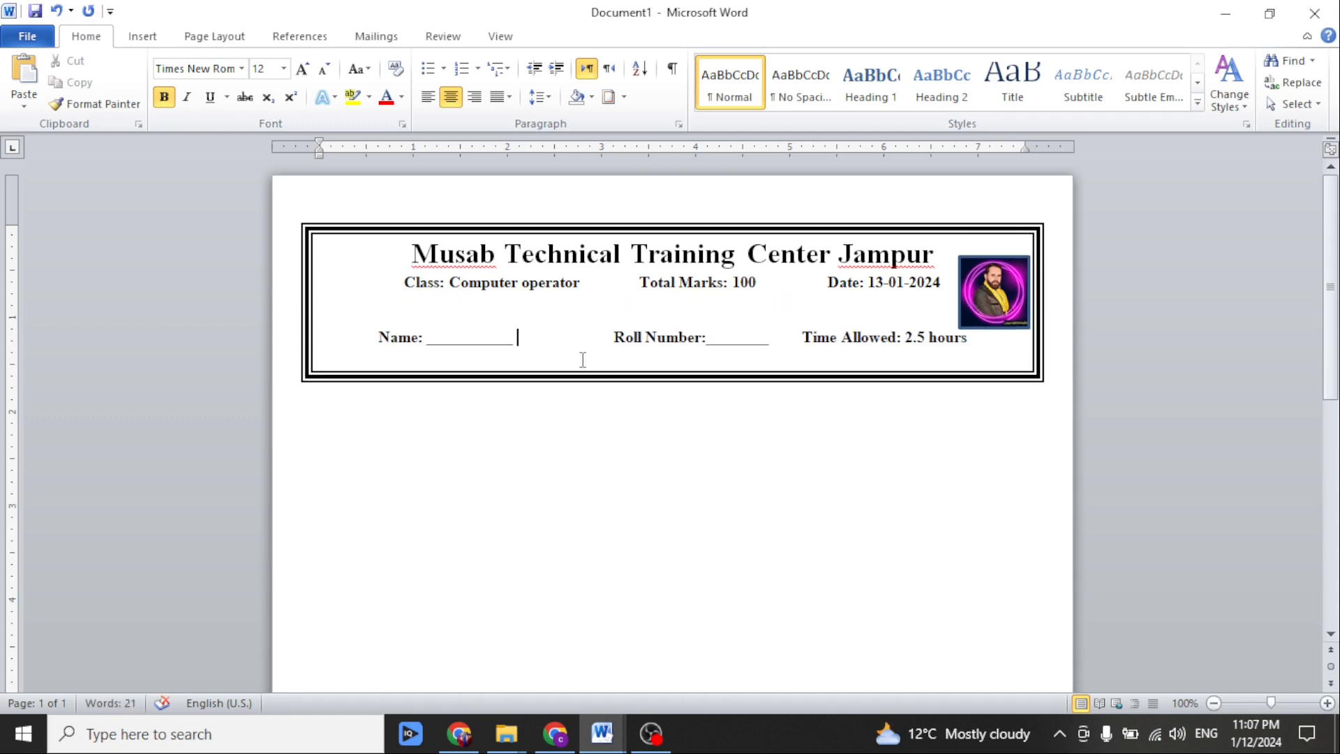
# Add the heading "Question No 1" below the bordered header and centre it.
pyautogui.doubleClick(395, 429)
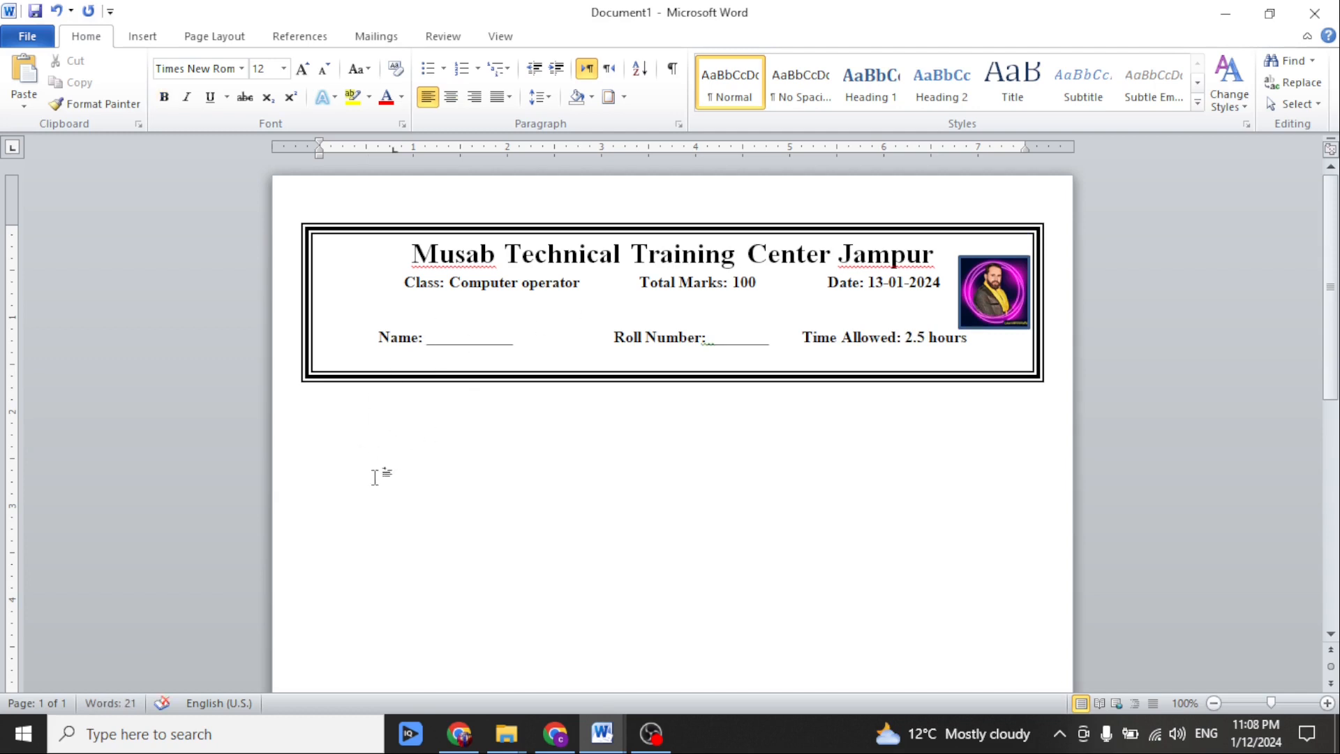
pyautogui.write('Question No 1')
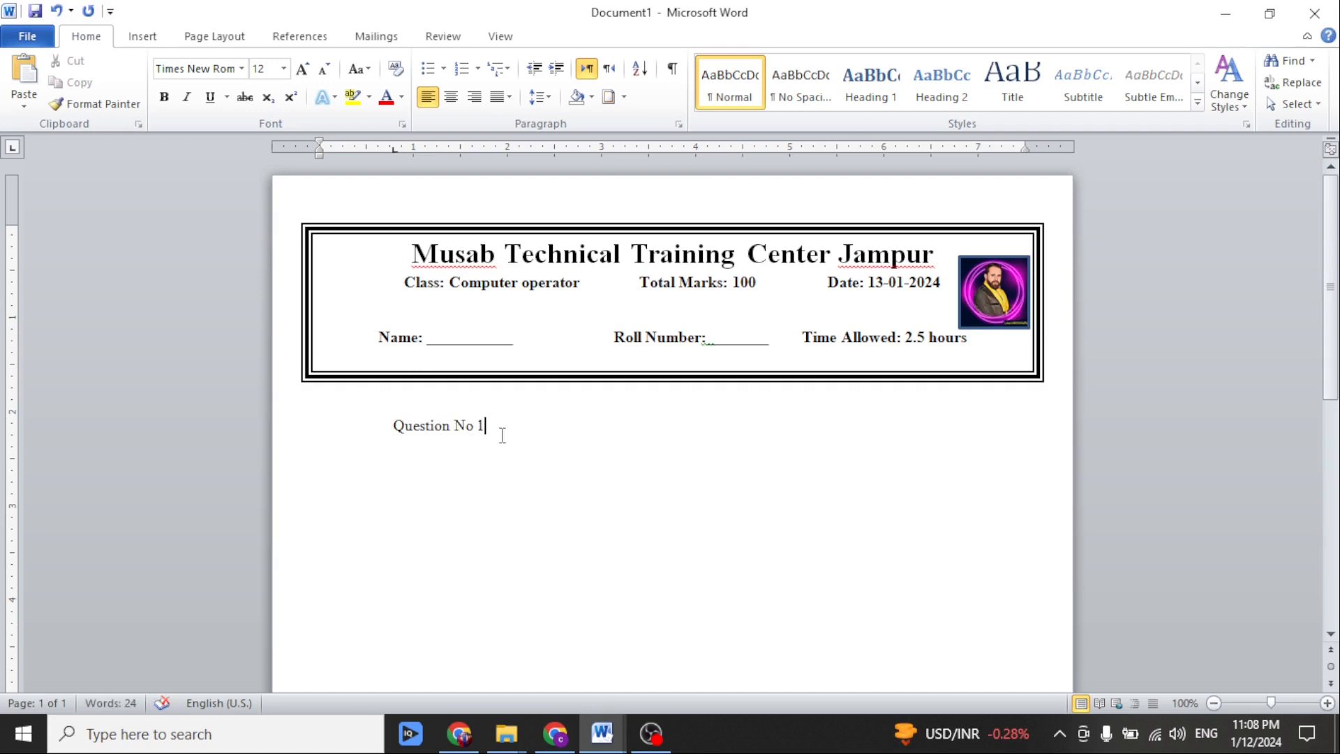
pyautogui.moveTo(499, 433); pyautogui.dragTo(393, 433)
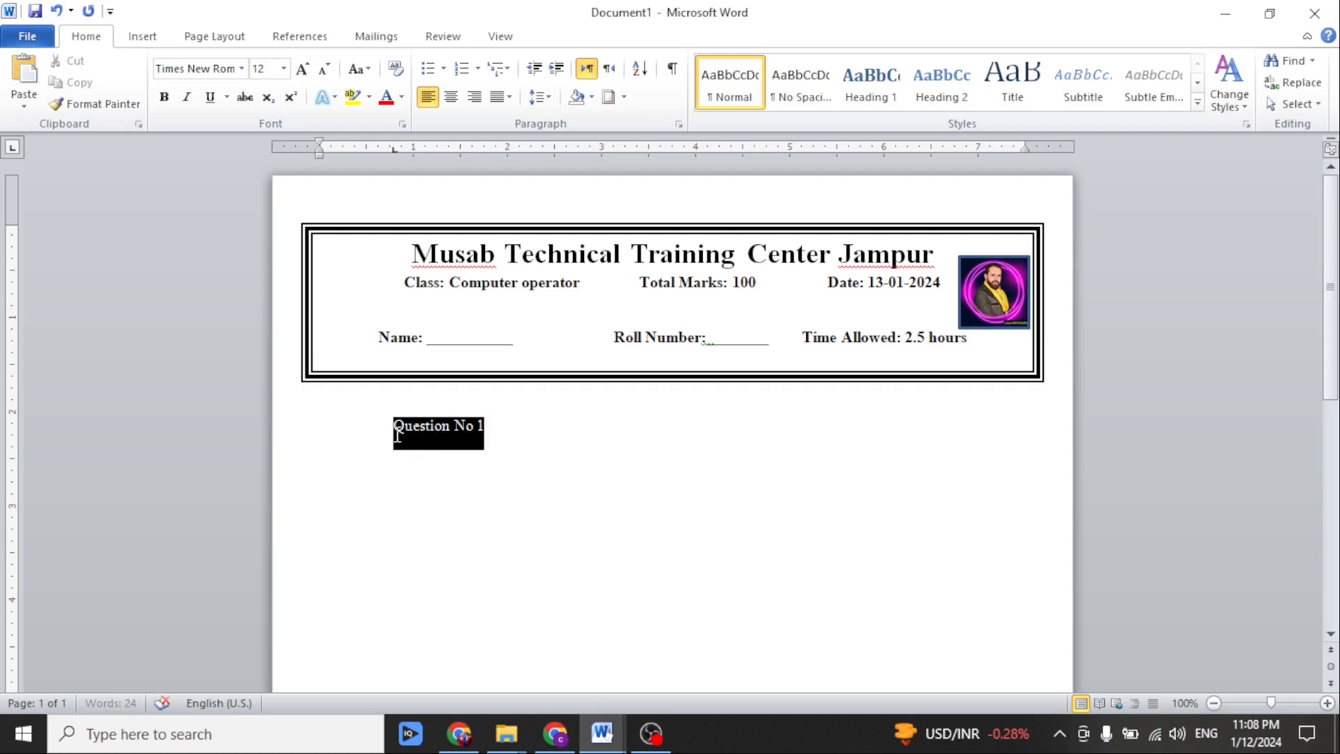
pyautogui.click(450, 97)
# Make the question heading italic, bold and underlined at 16 pt, and close the empty space between it and the header.
pyautogui.click(189, 101)
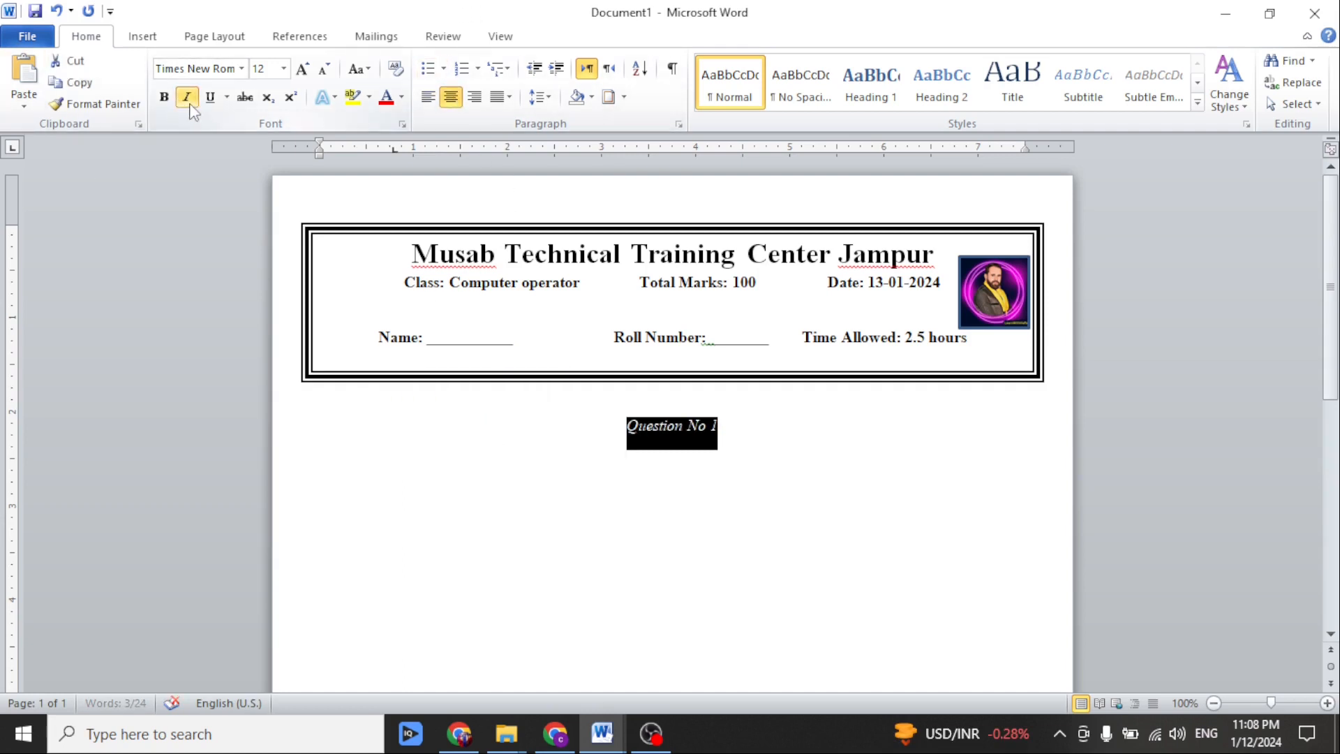
pyautogui.click(163, 101)
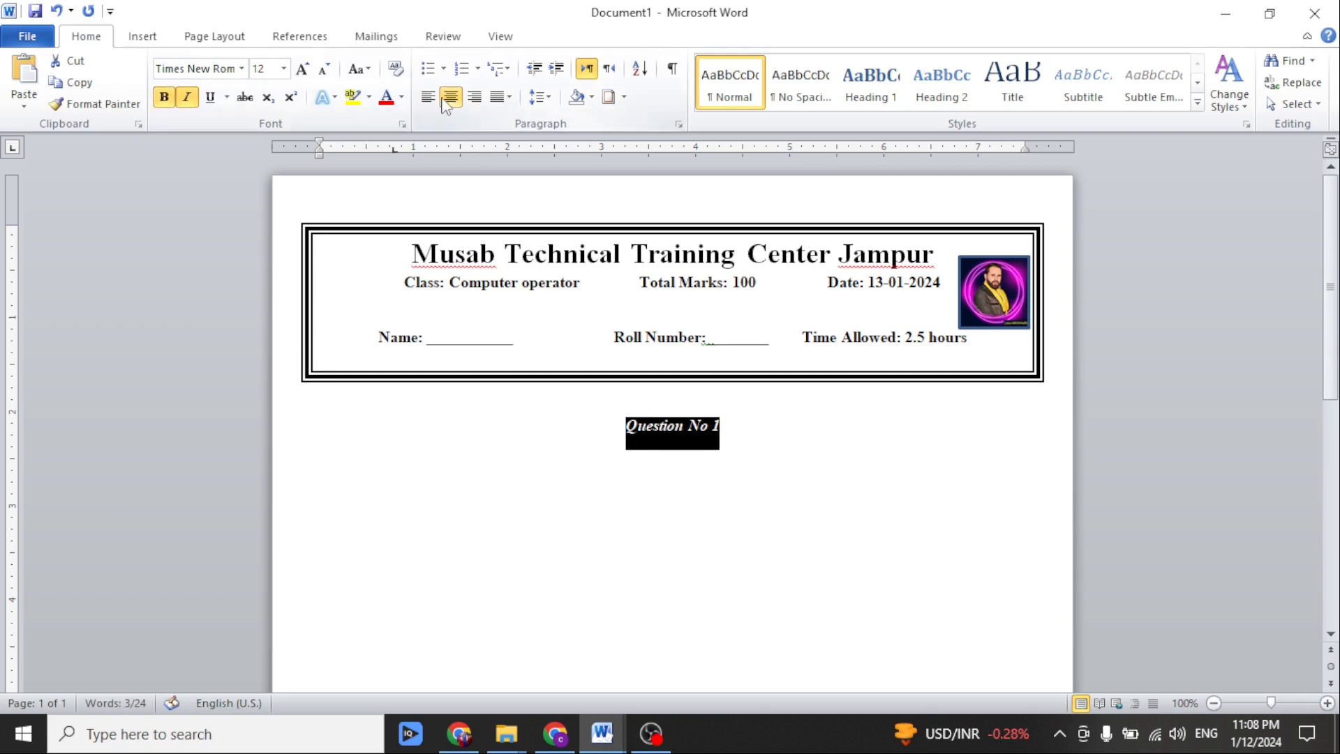
pyautogui.click(210, 97)
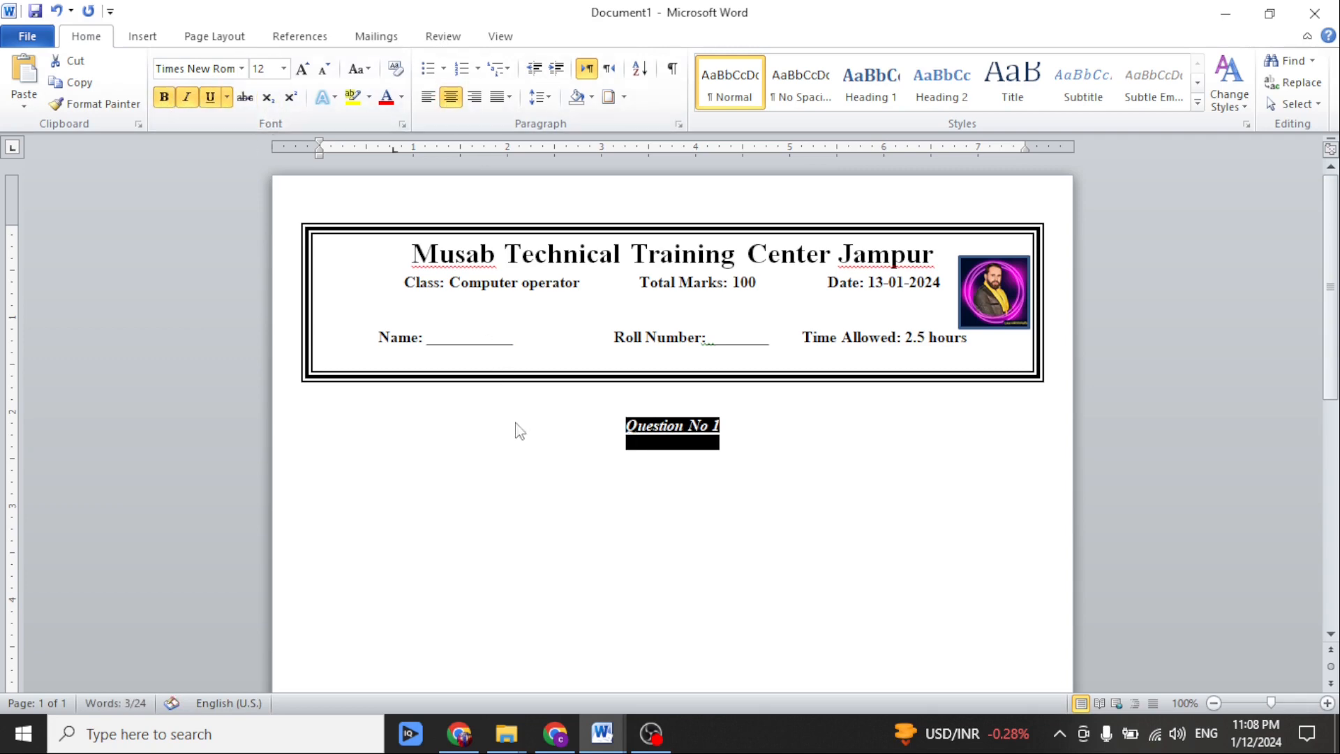
pyautogui.click(302, 69)
pyautogui.click(302, 69)
pyautogui.click(658, 398)
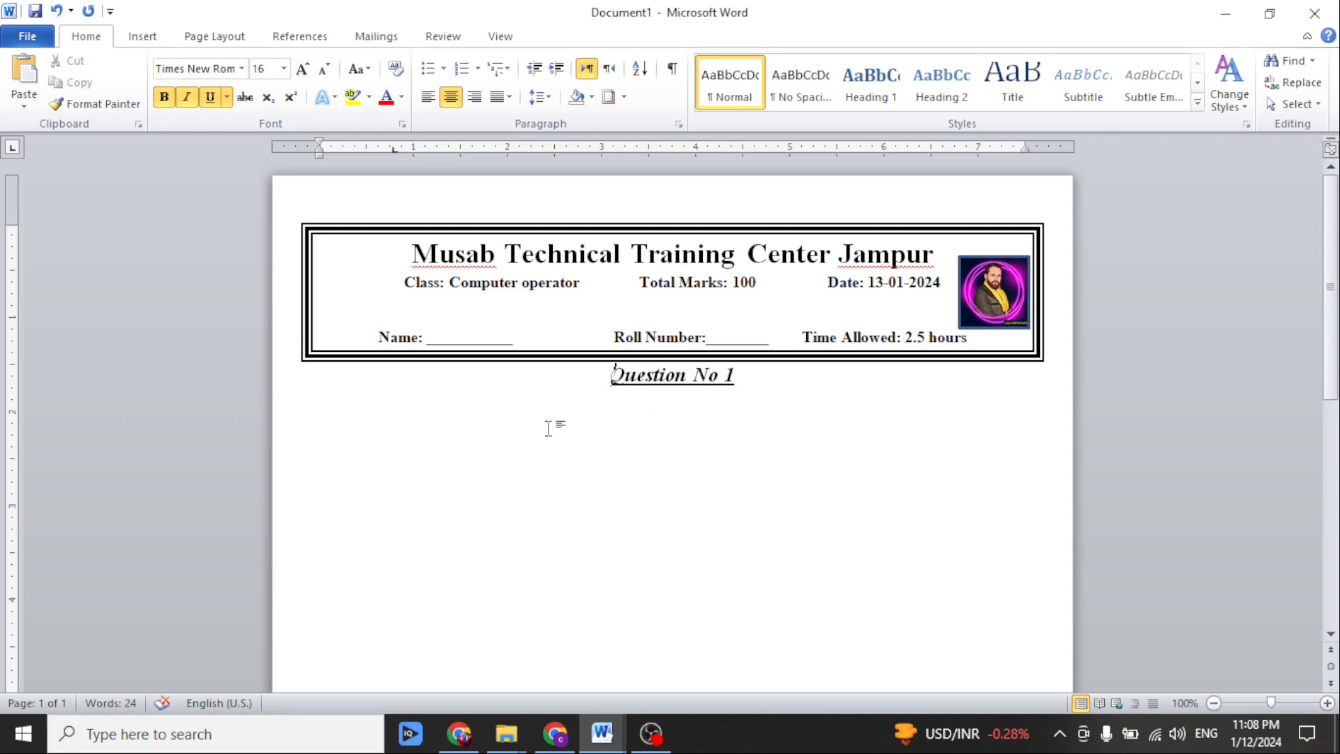
# Change the question heading's font to Calibri (Body).
pyautogui.moveTo(551, 428); pyautogui.dragTo(608, 375)
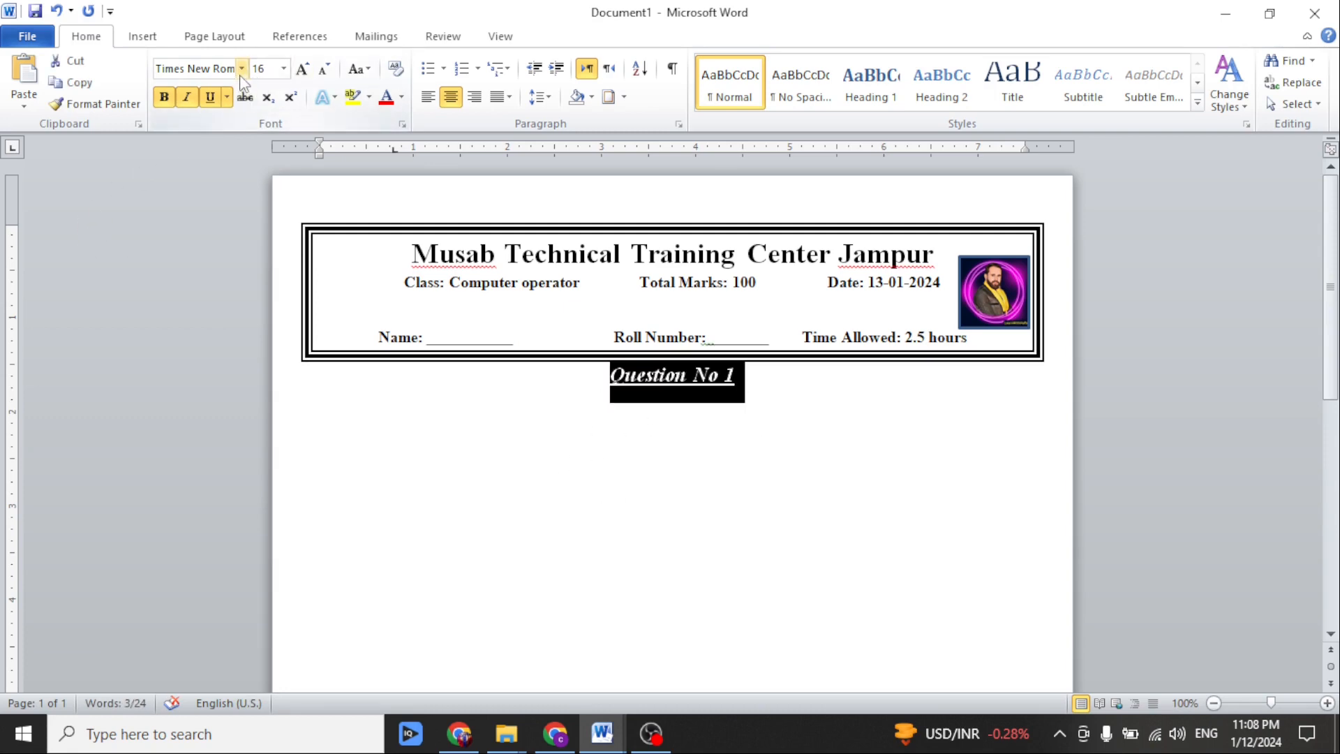
pyautogui.click(241, 68)
pyautogui.click(233, 137)
pyautogui.click(760, 394)
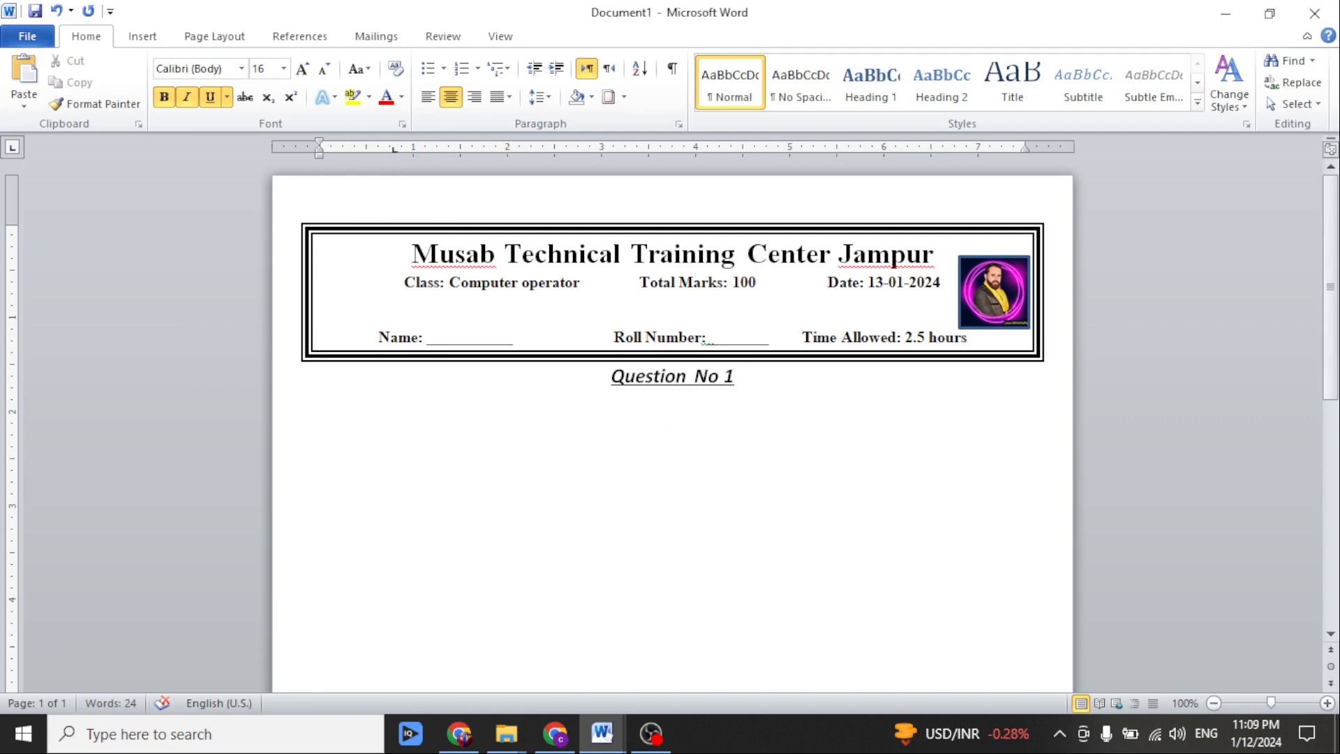
# Add the bold, left-aligned instruction "Chose the correct option" below the question heading, with the marks "1*10=10" on the same line.
pyautogui.write('Chose the correct option')
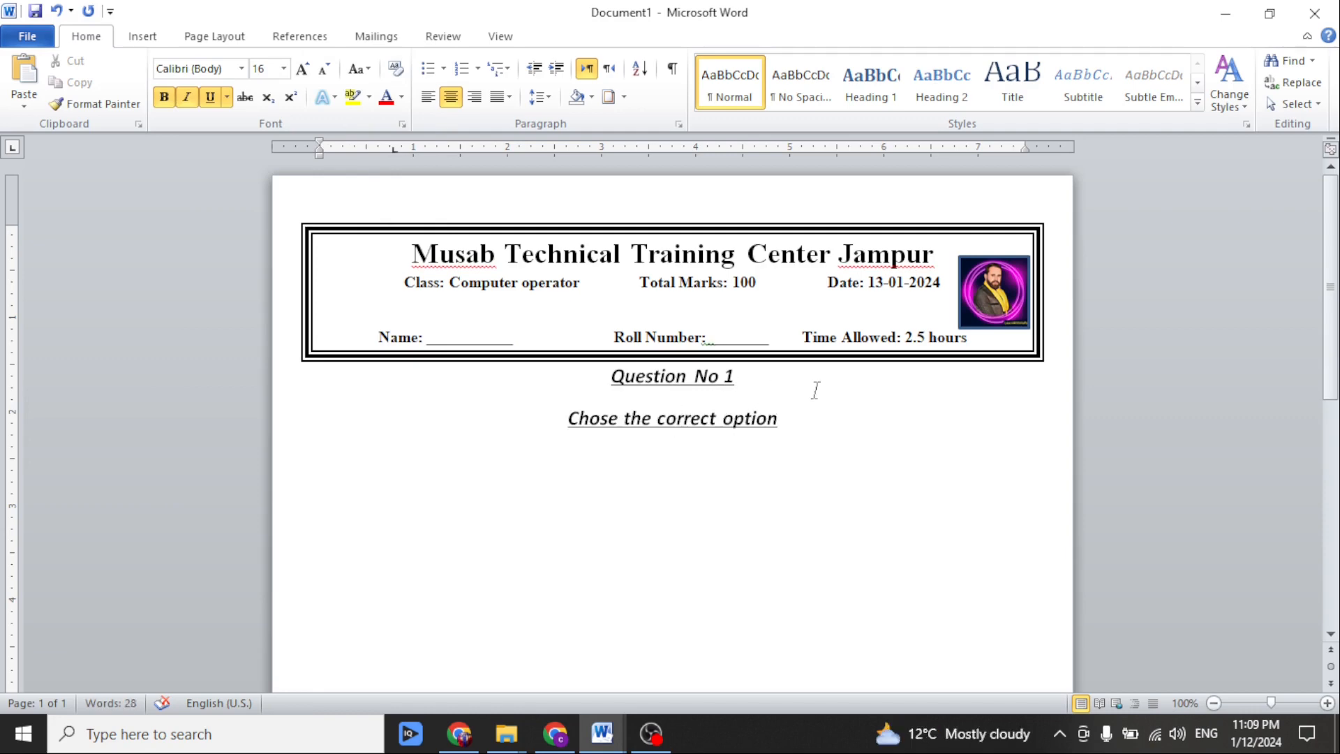
pyautogui.moveTo(807, 409); pyautogui.dragTo(566, 438)
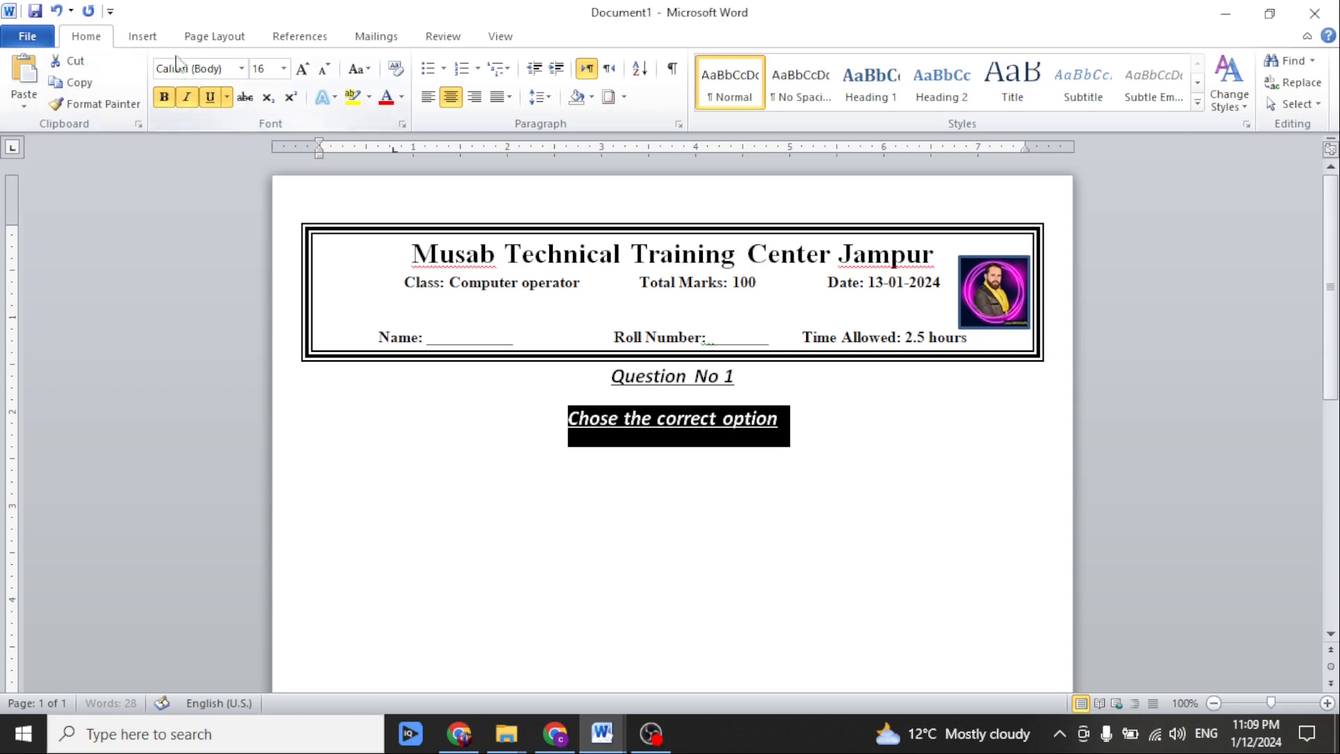
pyautogui.click(210, 97)
pyautogui.click(184, 97)
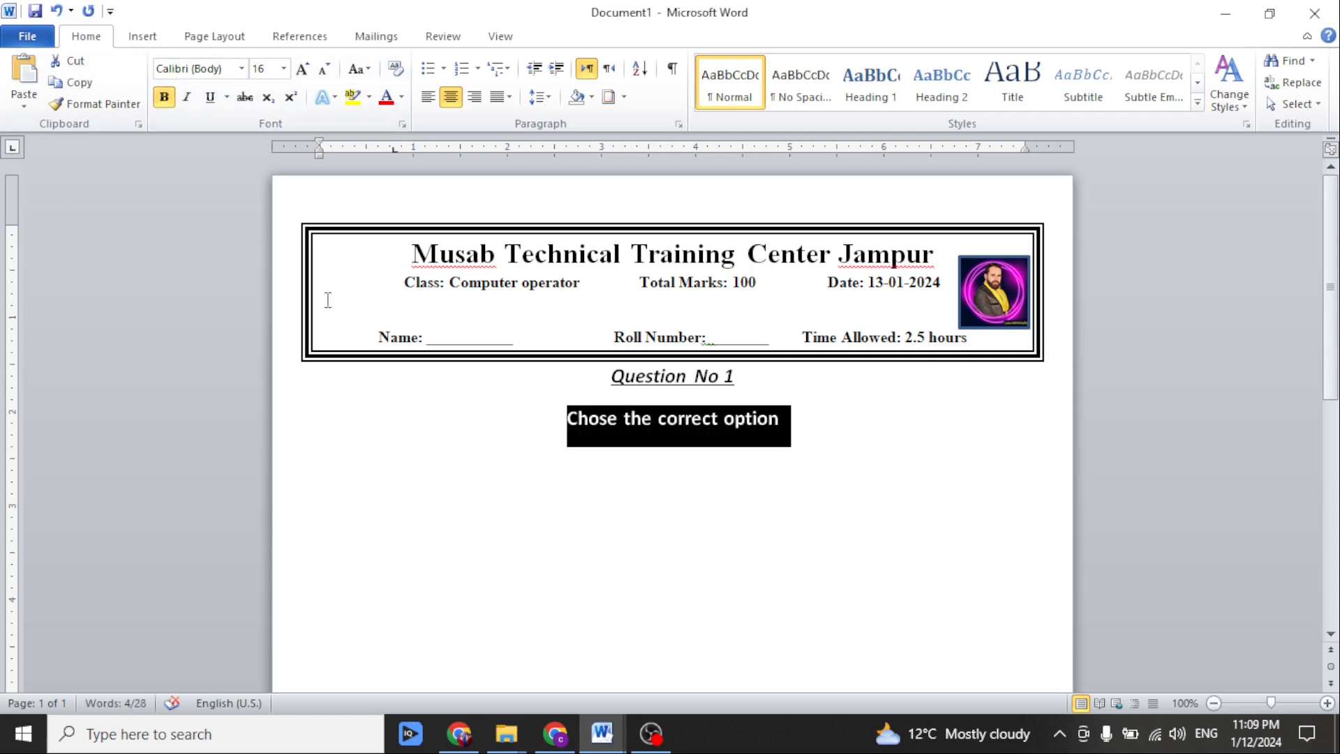
pyautogui.click(427, 98)
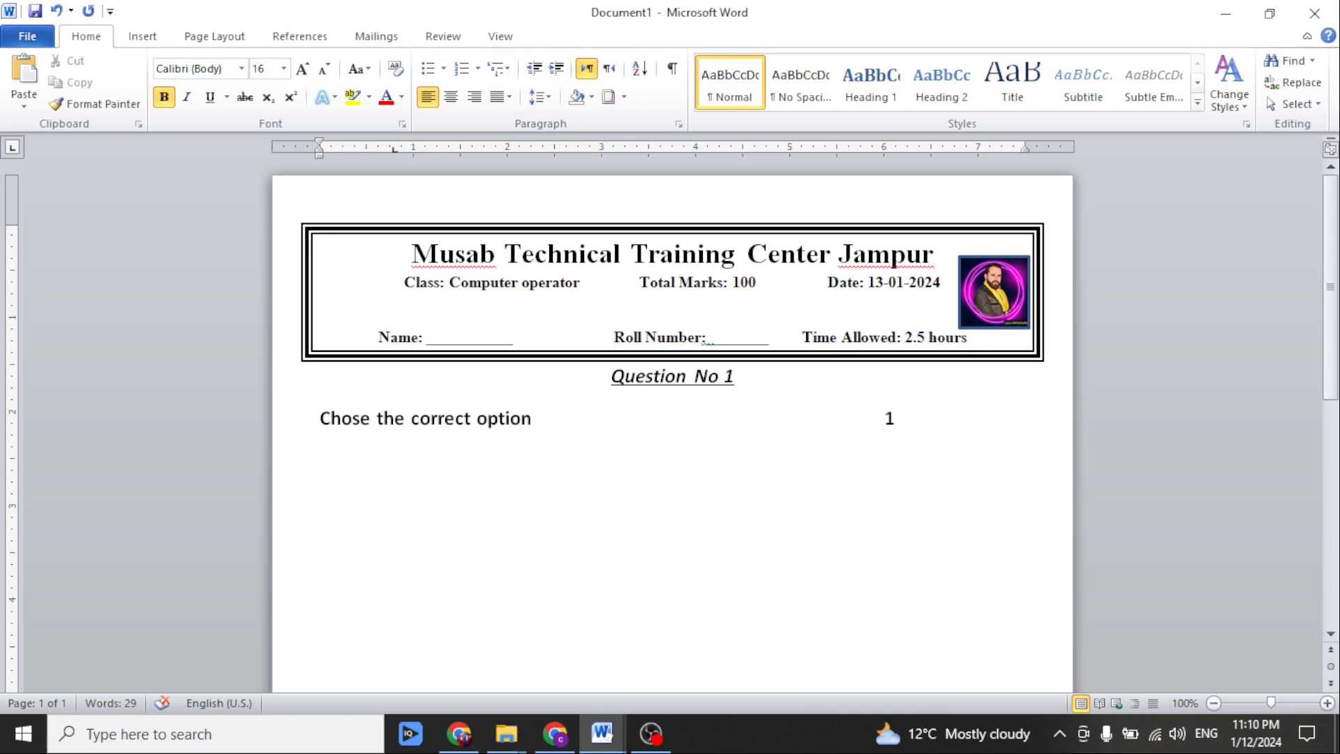
pyautogui.write('*10=10')
pyautogui.press('Return')
# Insert a table with 8 columns and 20 rows below the instruction line.
pyautogui.click(142, 36)
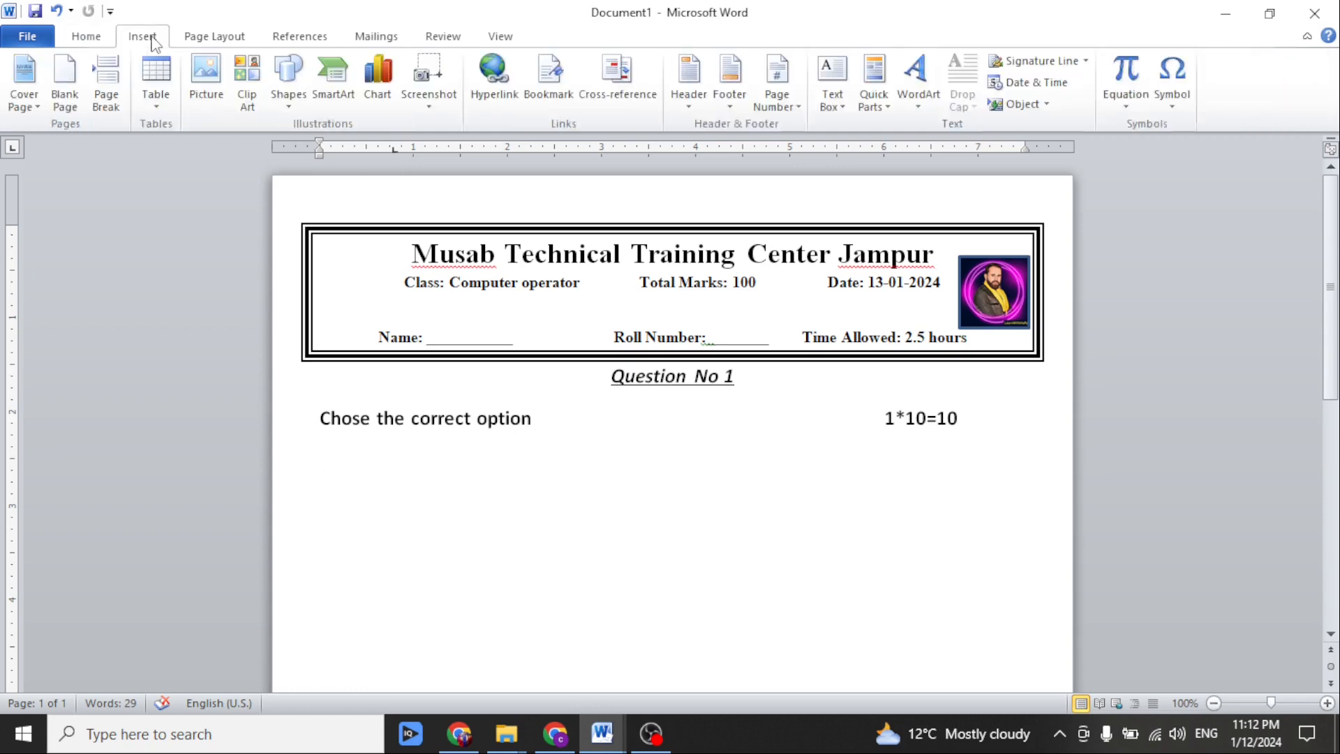
pyautogui.click(155, 87)
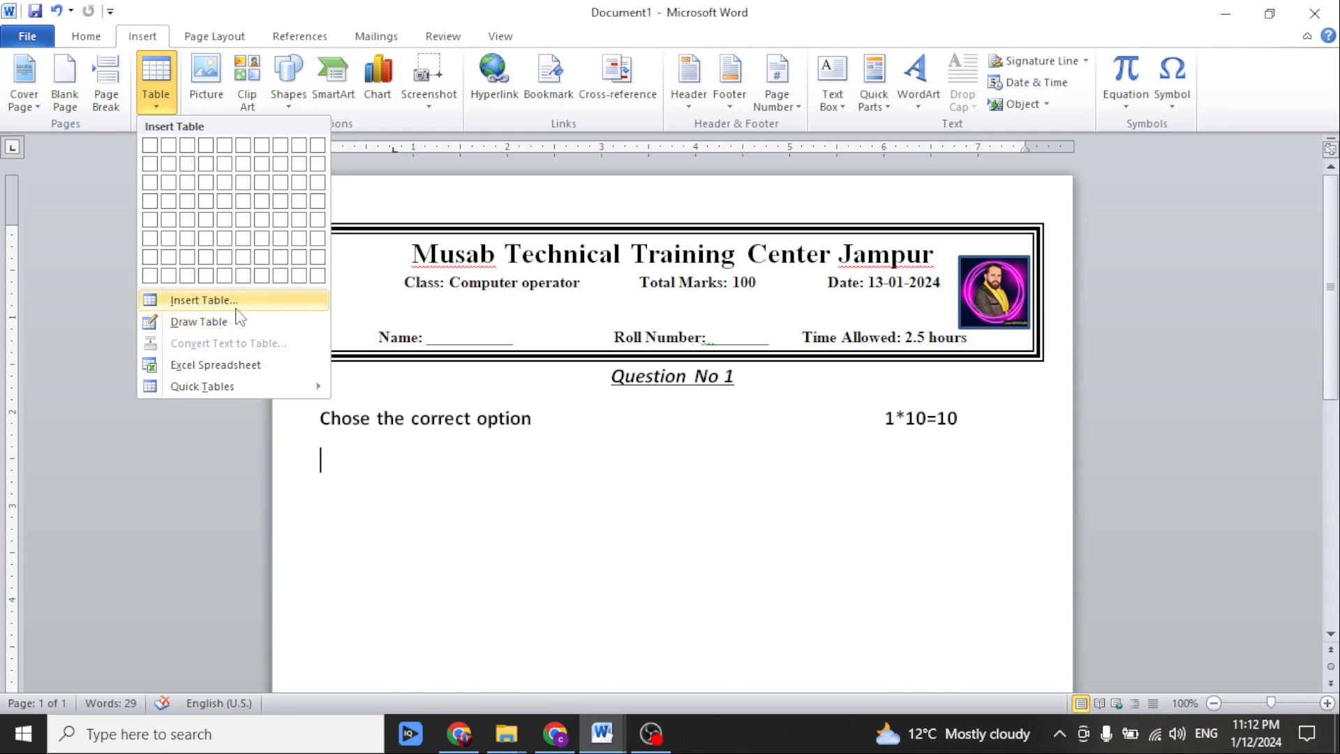
pyautogui.click(209, 300)
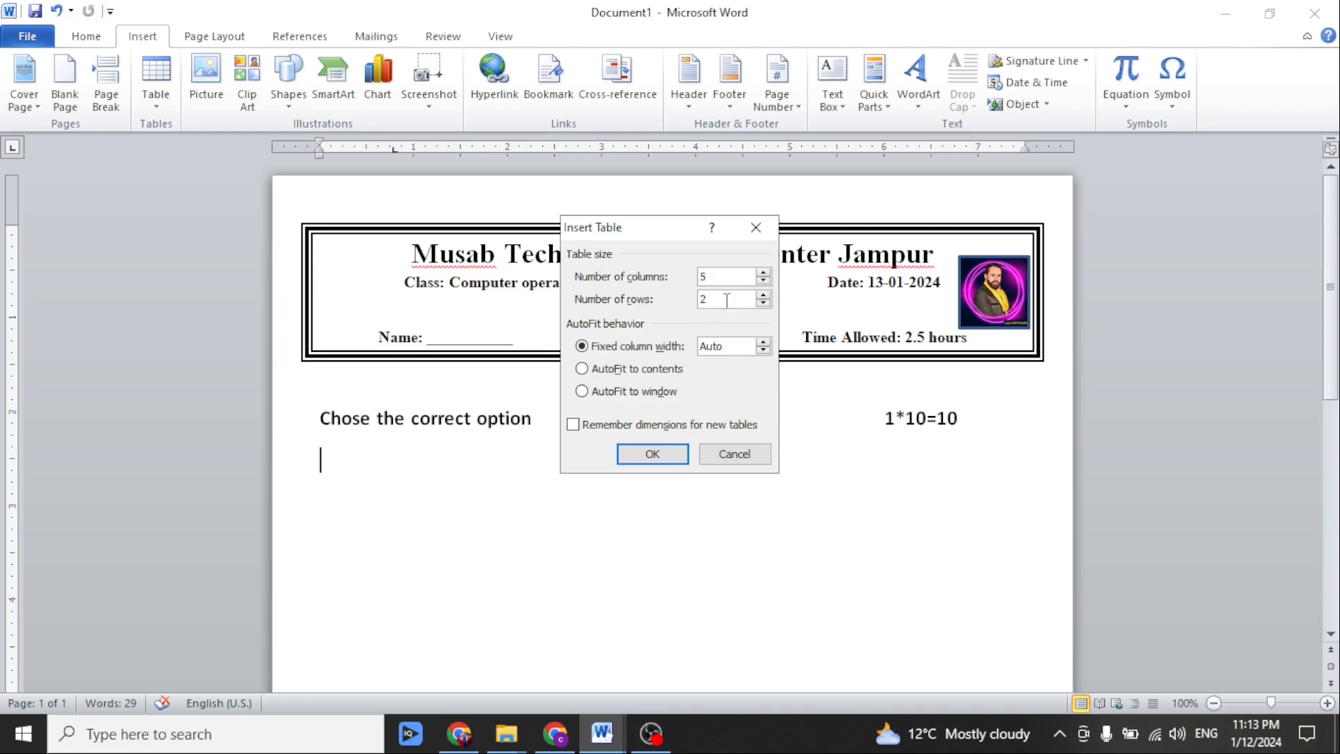
pyautogui.write('0')
pyautogui.click(652, 457)
pyautogui.scroll(-5, 559, 430)
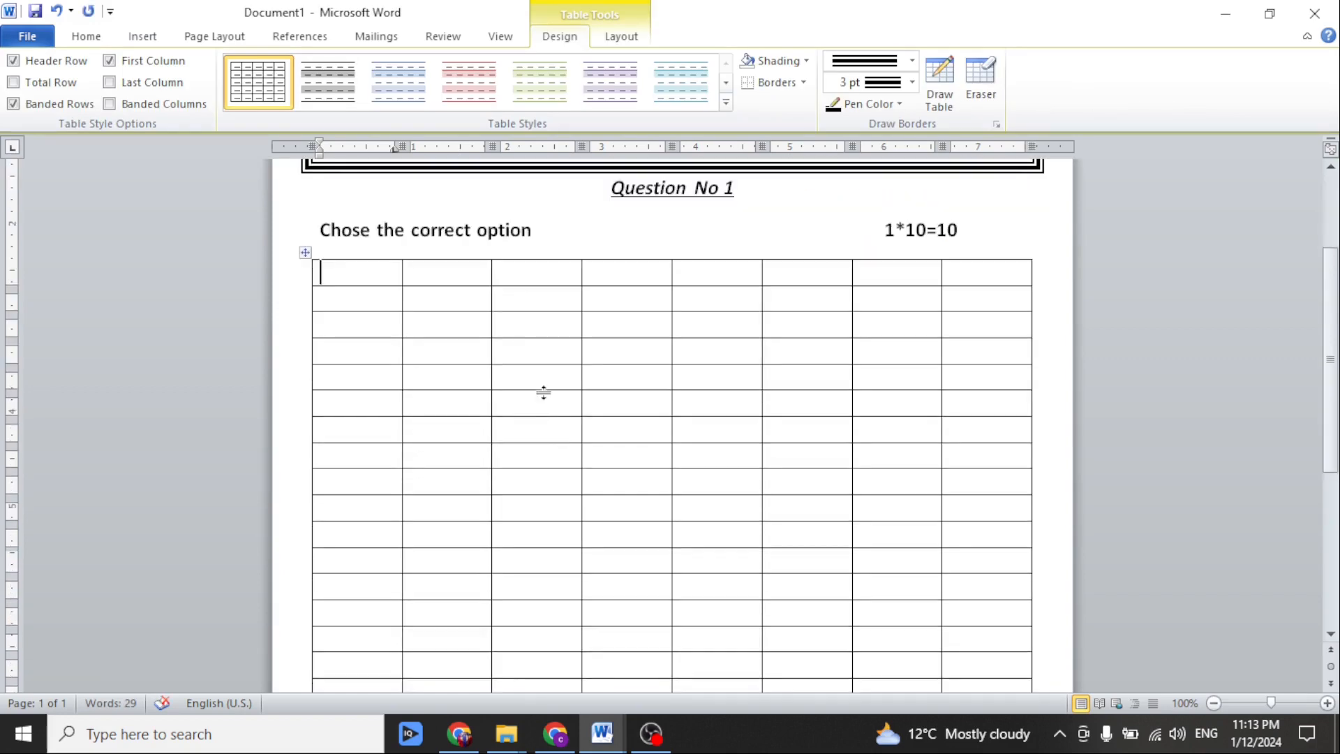
pyautogui.scroll(-3, 544, 392)
pyautogui.scroll(4, 532, 353)
pyautogui.scroll(-3, 340, 261)
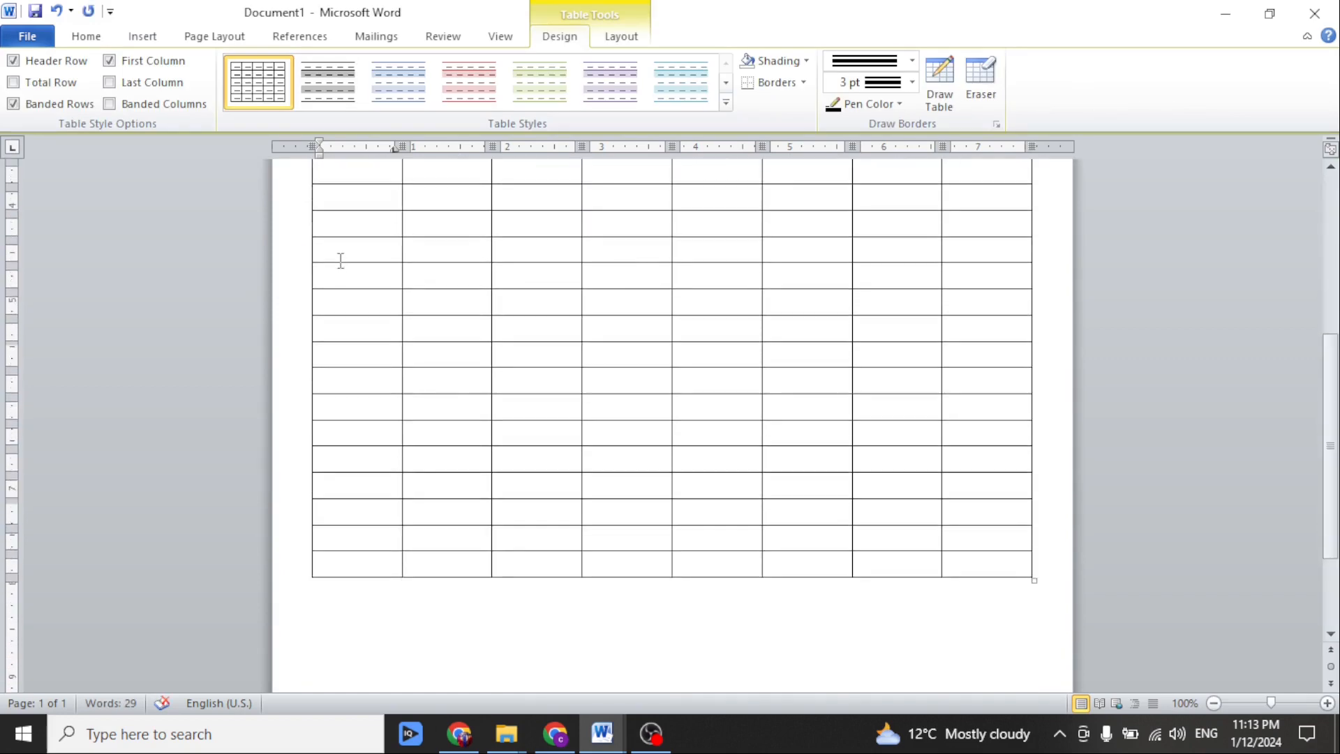
pyautogui.scroll(-3, 341, 261)
pyautogui.scroll(9, 339, 269)
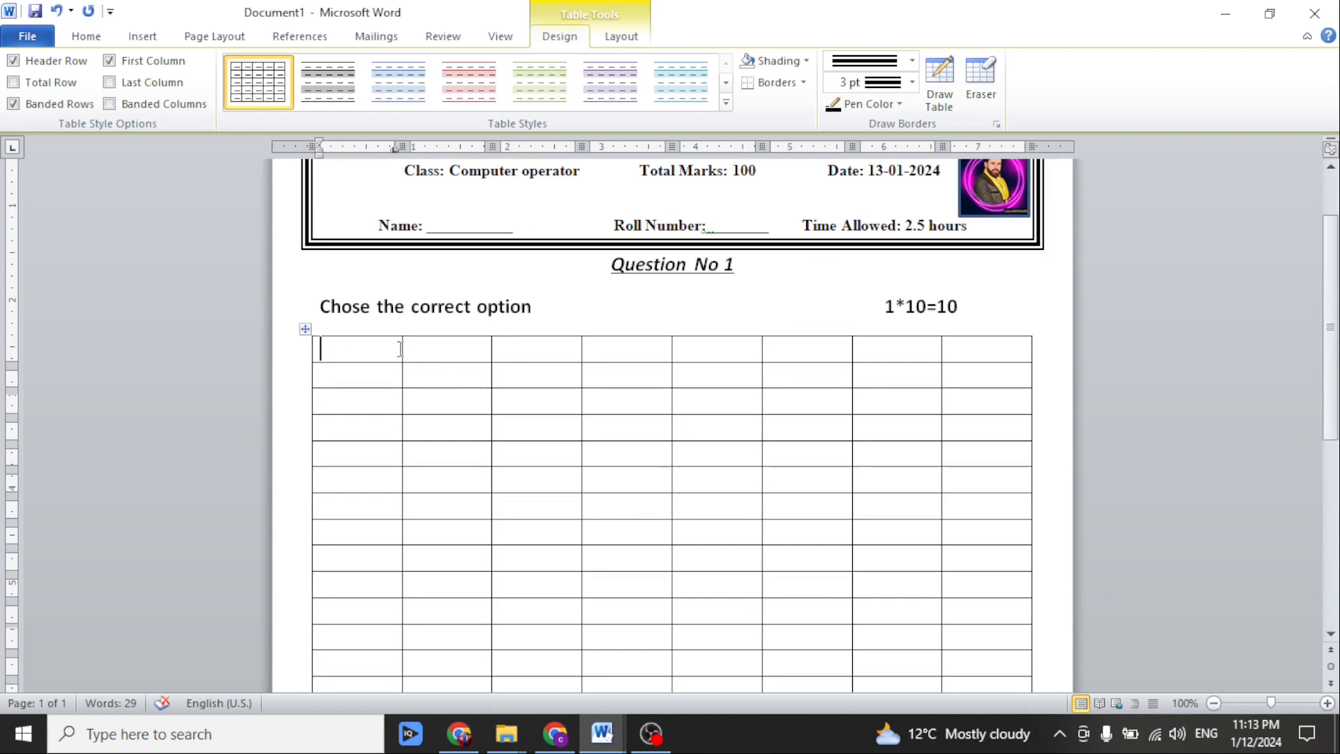
# Narrow the table's first, third, fifth and seventh columns and label them A, B, c and D in the second row.
pyautogui.moveTo(402, 348); pyautogui.dragTo(342, 358)
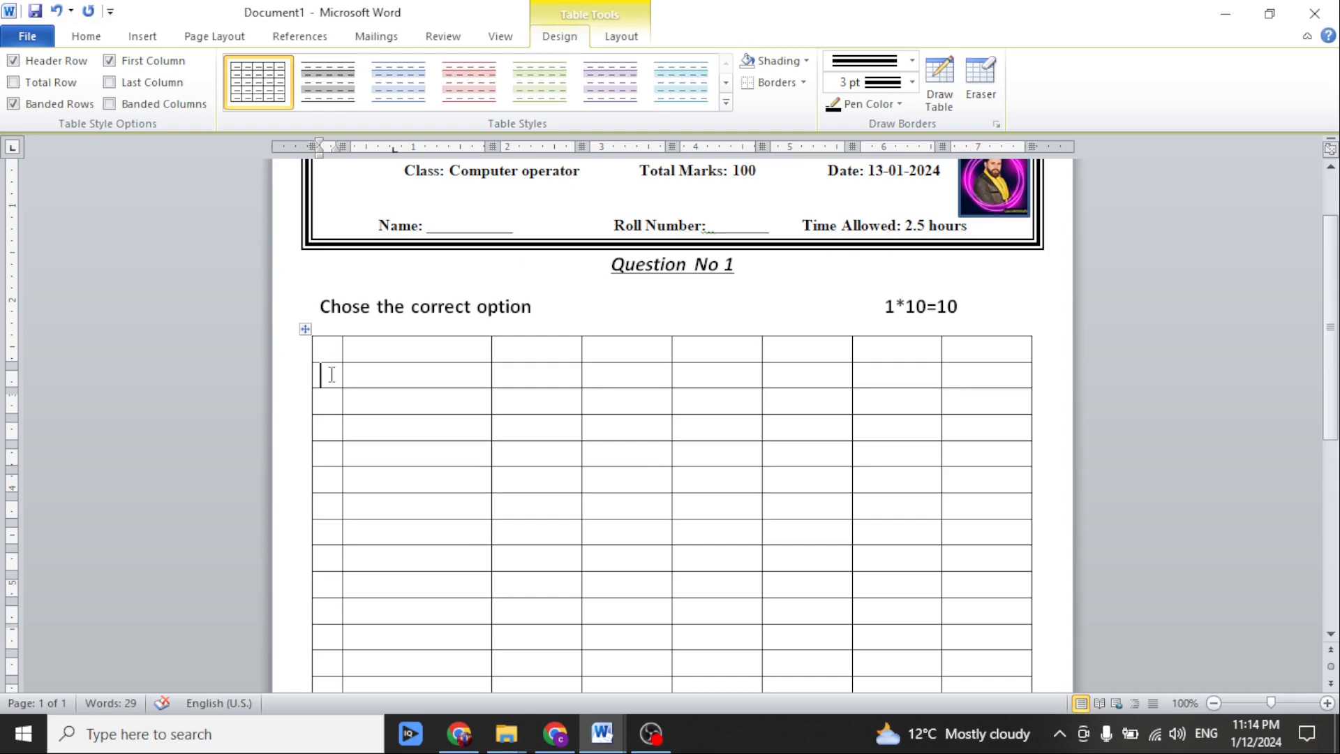
pyautogui.write('A')
pyautogui.moveTo(579, 351); pyautogui.dragTo(525, 365)
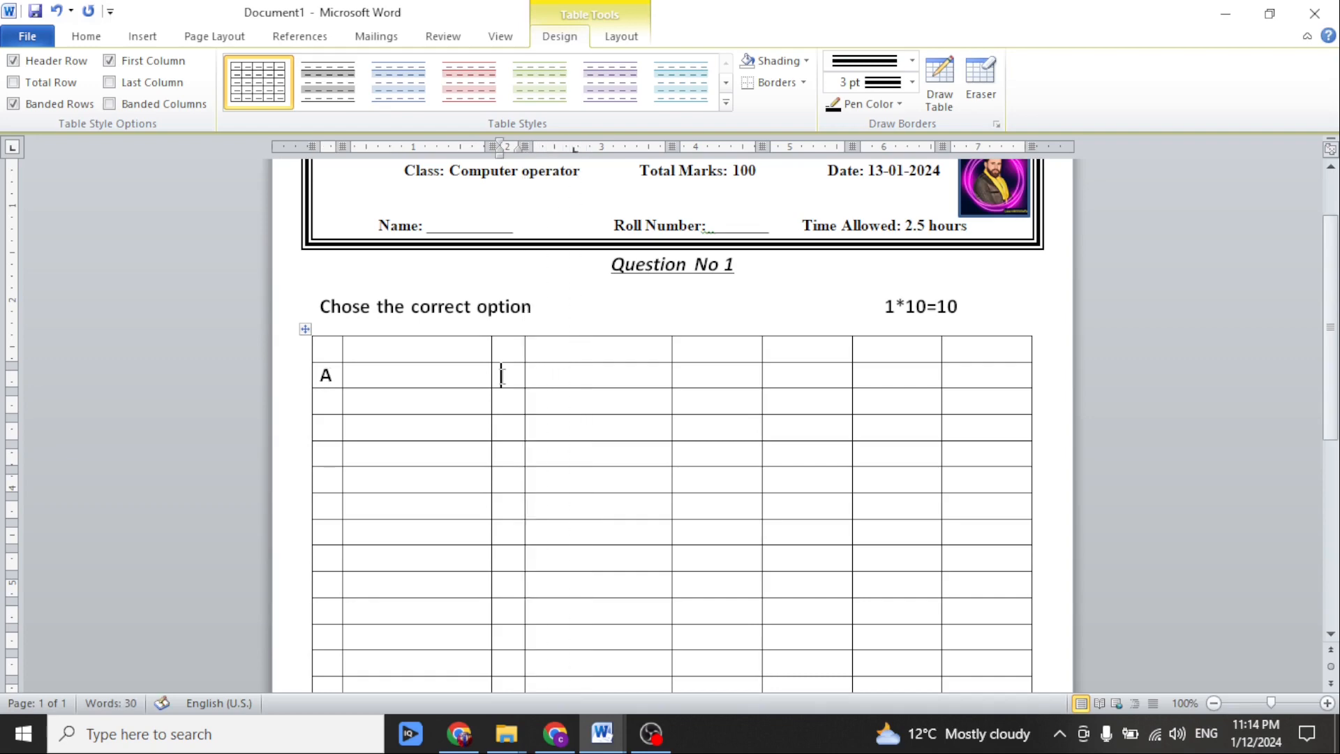
pyautogui.click(501, 375)
pyautogui.write('B')
pyautogui.moveTo(762, 349); pyautogui.dragTo(707, 369)
pyautogui.click(692, 379)
pyautogui.write('c')
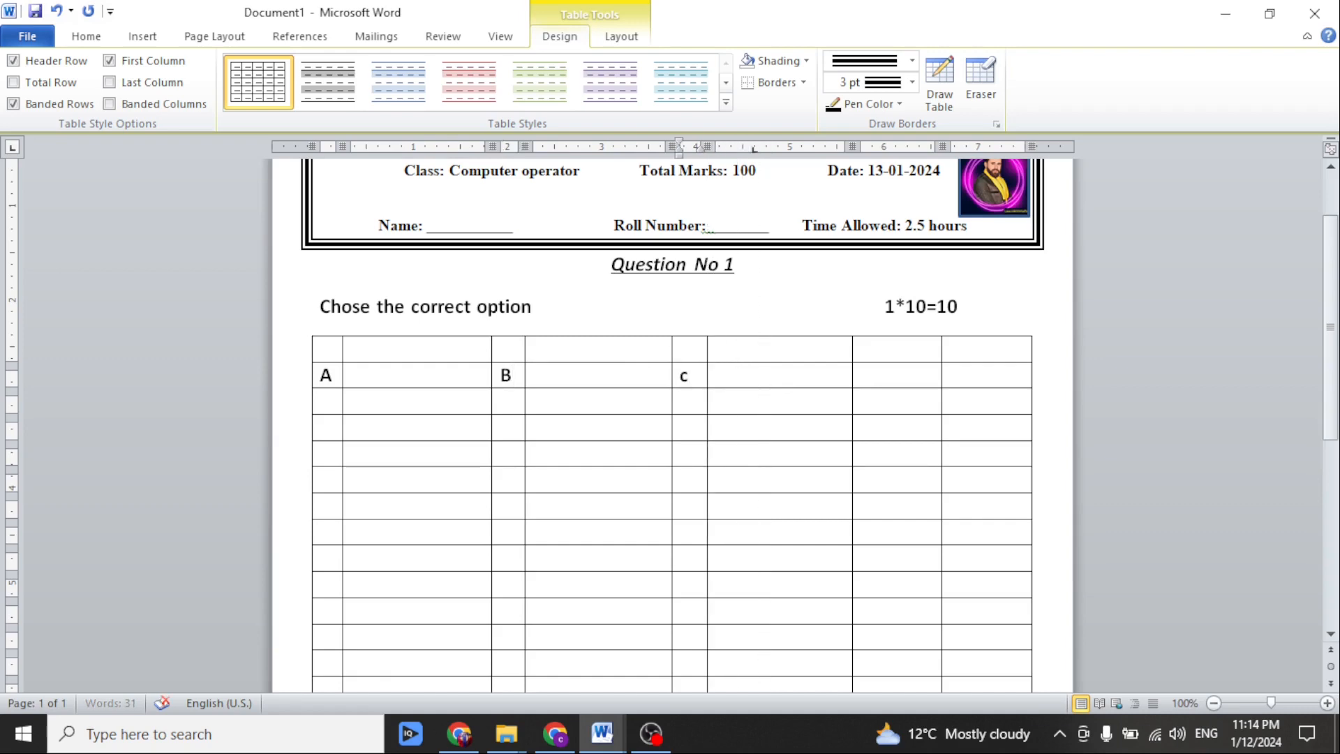
pyautogui.moveTo(941, 372); pyautogui.dragTo(883, 378)
pyautogui.click(867, 382)
pyautogui.write('D')
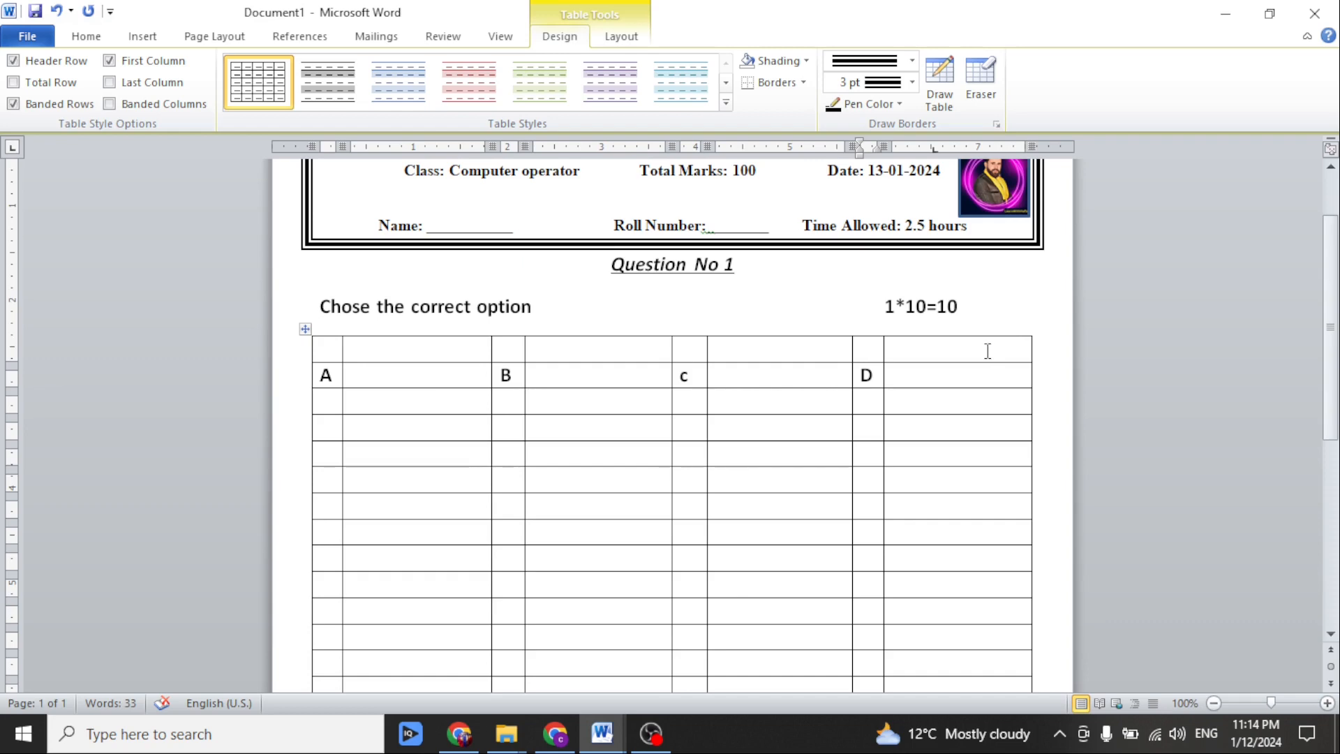
# Merge the table's first row into a single cell and enter "Q.NO" in it.
pyautogui.moveTo(987, 351); pyautogui.dragTo(332, 351)
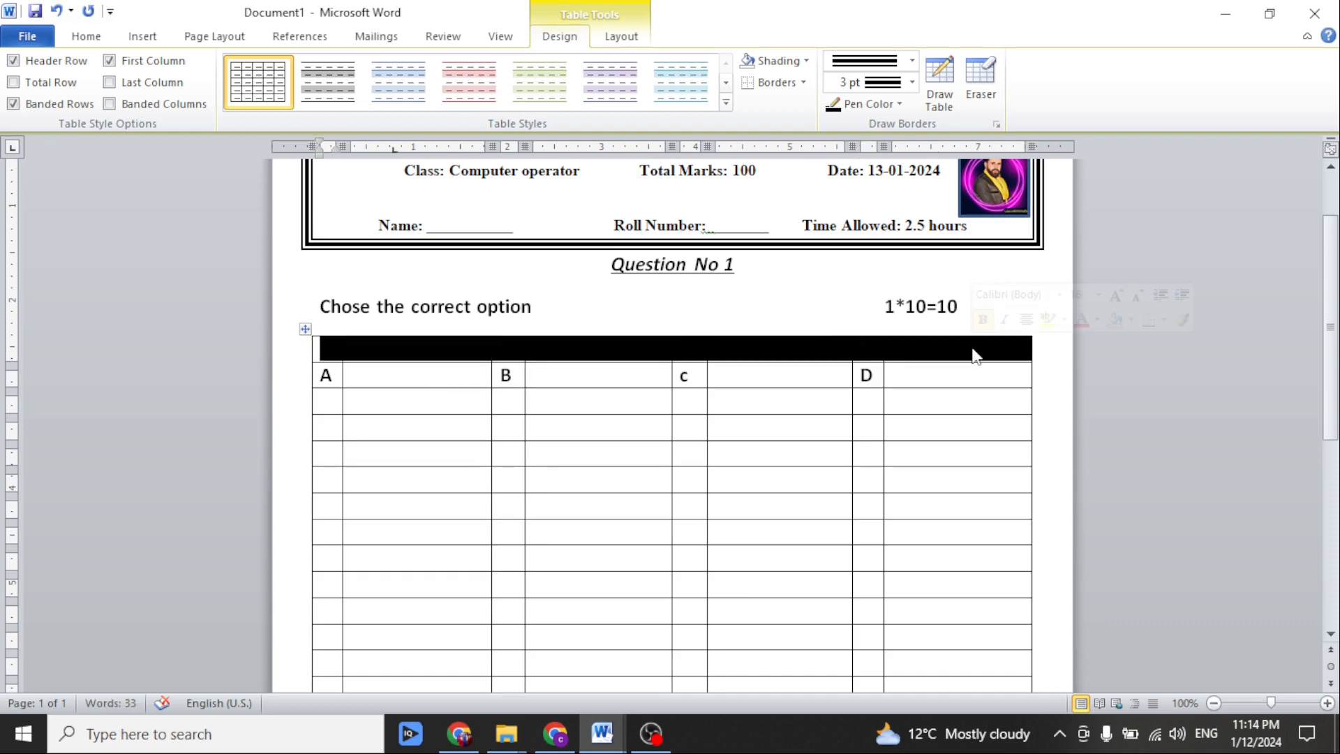
pyautogui.rightClick(974, 353)
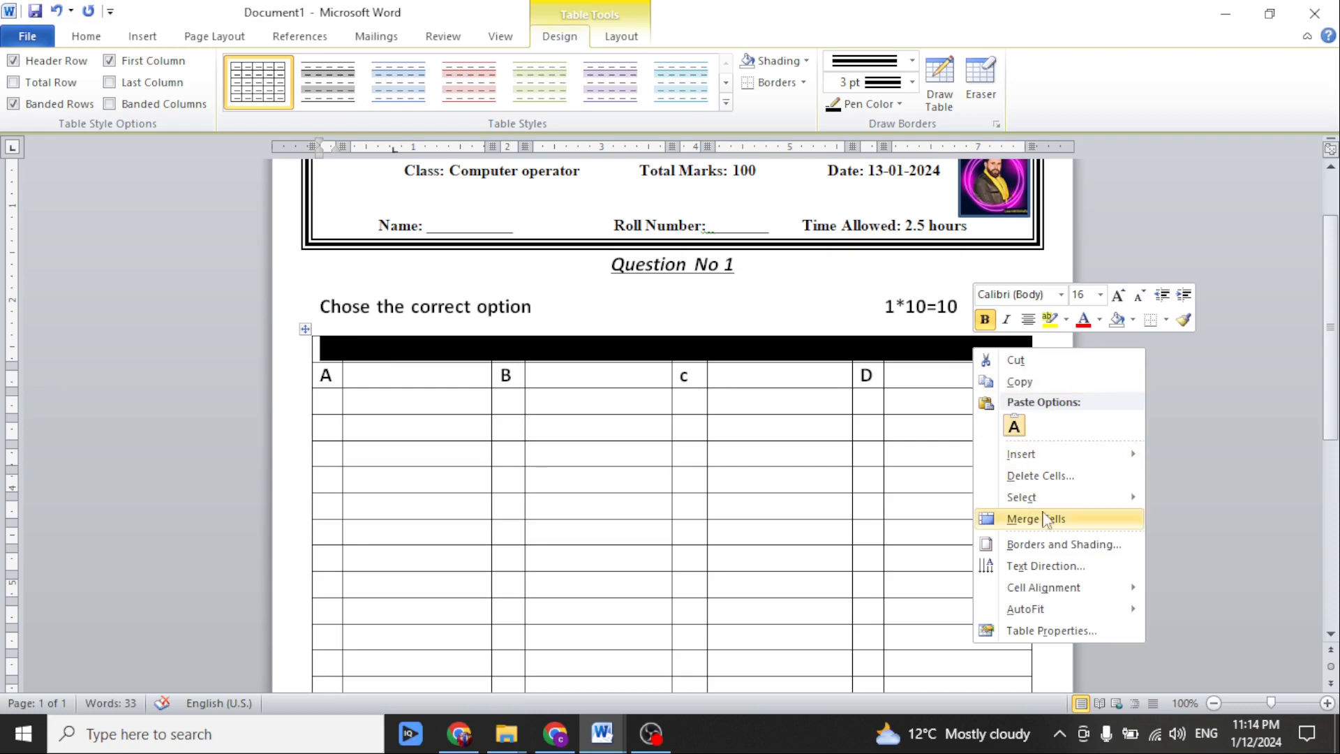
pyautogui.click(1008, 518)
pyautogui.click(353, 353)
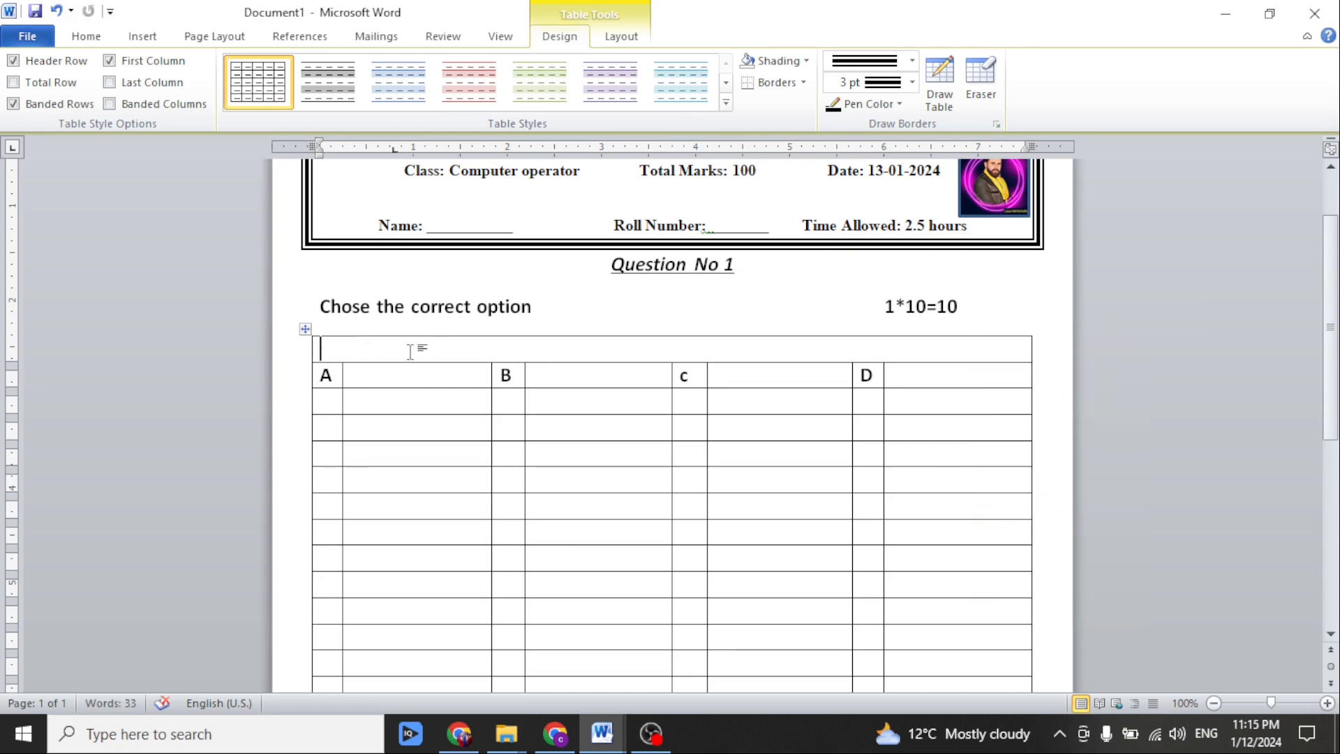
pyautogui.write('Q.NO q')
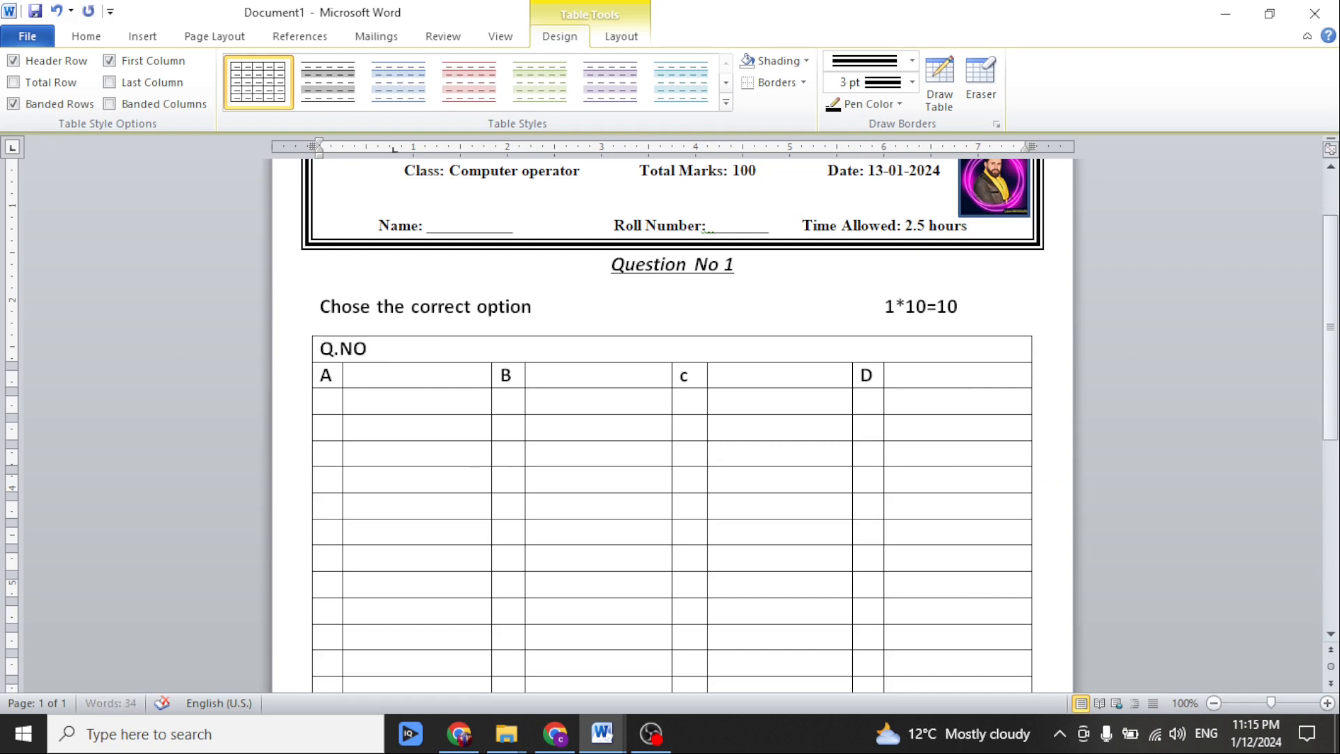
pyautogui.press('BackSpace')
pyautogui.write('1.')
pyautogui.press('BackSpace')
pyautogui.press('BackSpace')
# Merge the cells of every second row from the third row down into full-width question rows.
pyautogui.moveTo(329, 399); pyautogui.dragTo(912, 403)
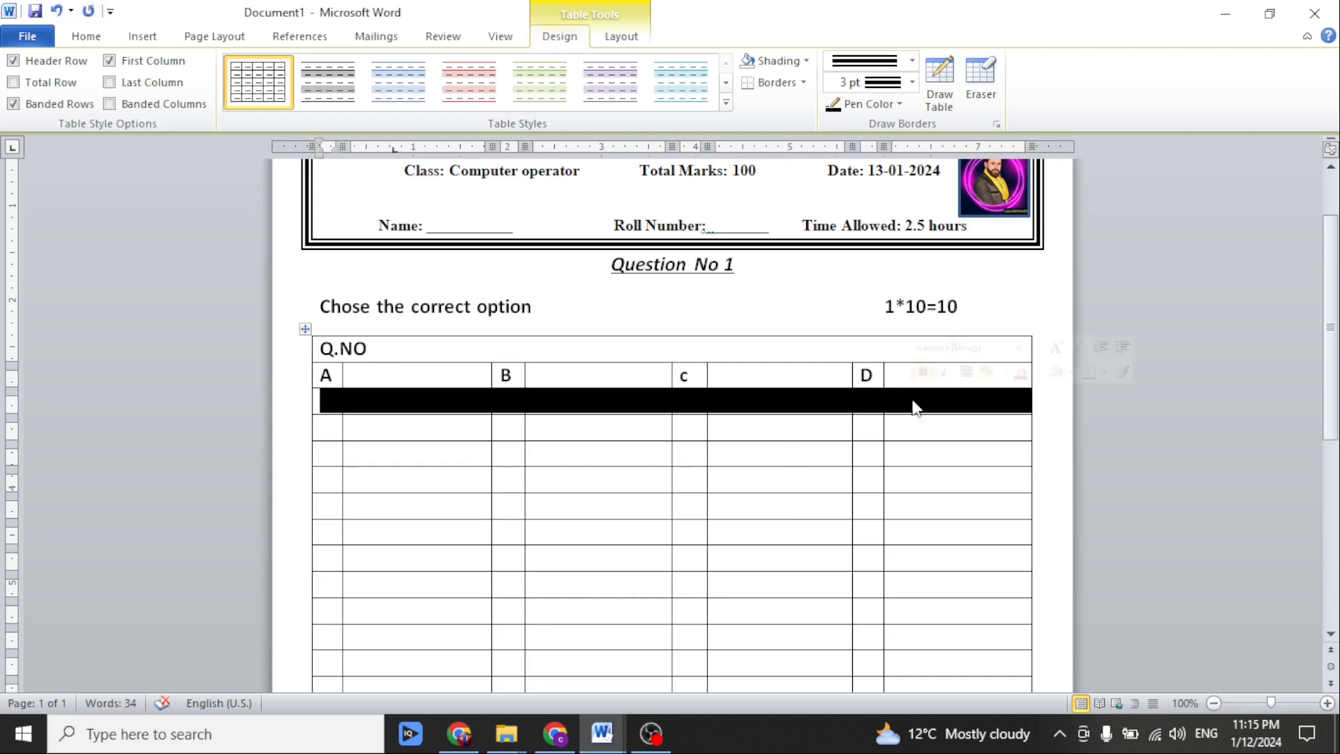
pyautogui.rightClick(912, 402)
pyautogui.click(956, 567)
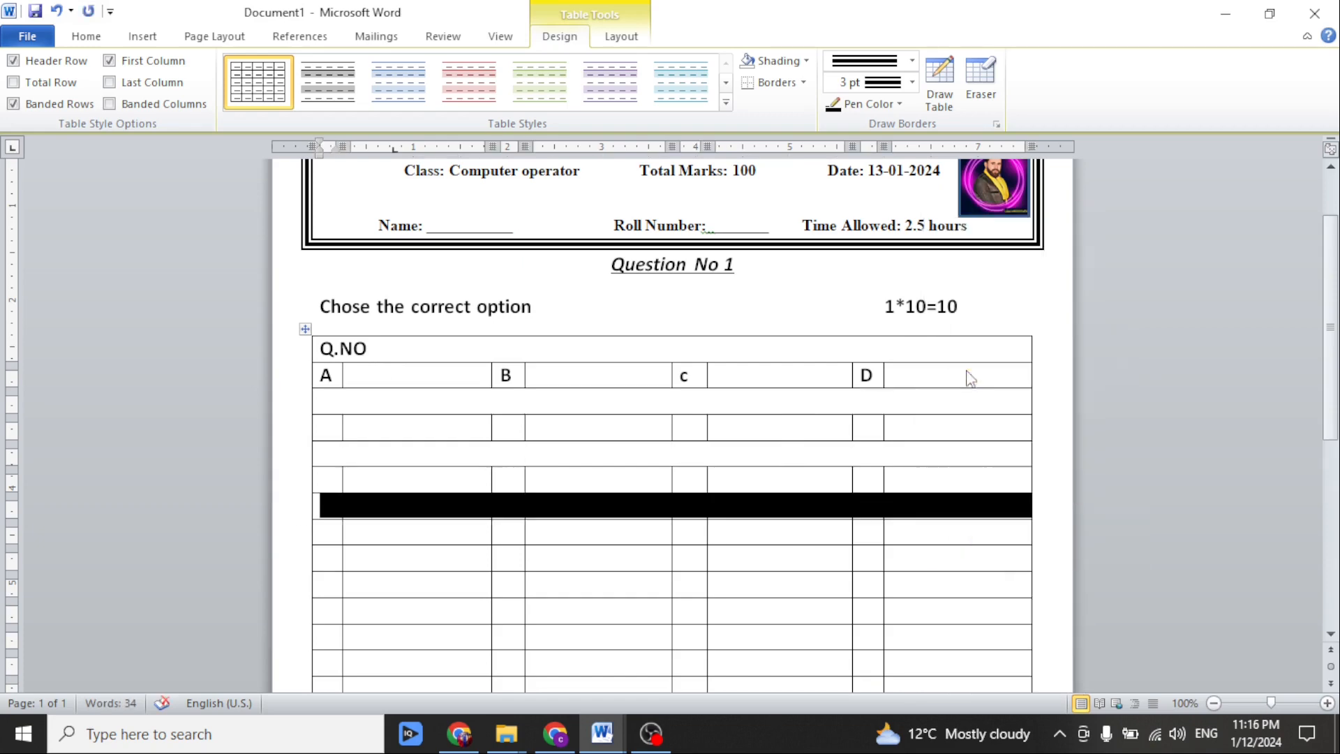
pyautogui.scroll(-2, 970, 377)
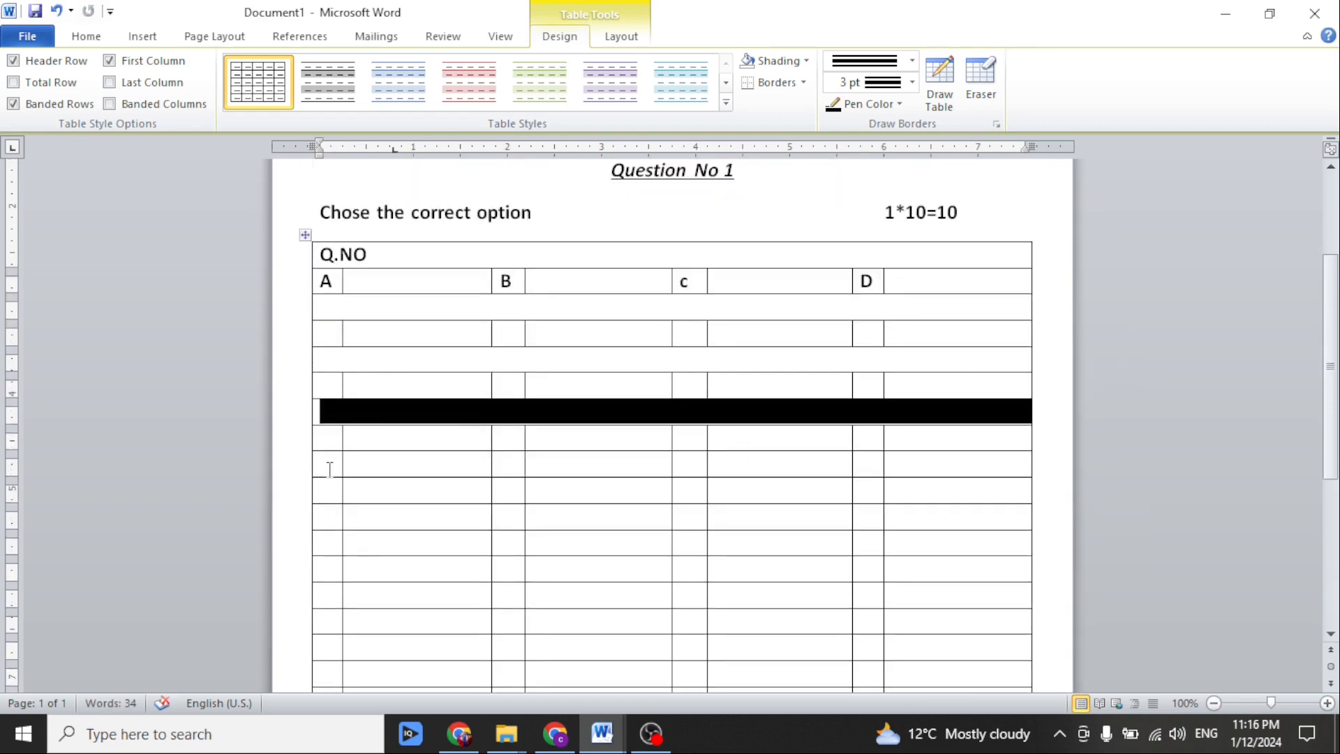
pyautogui.moveTo(328, 463); pyautogui.dragTo(328, 544)
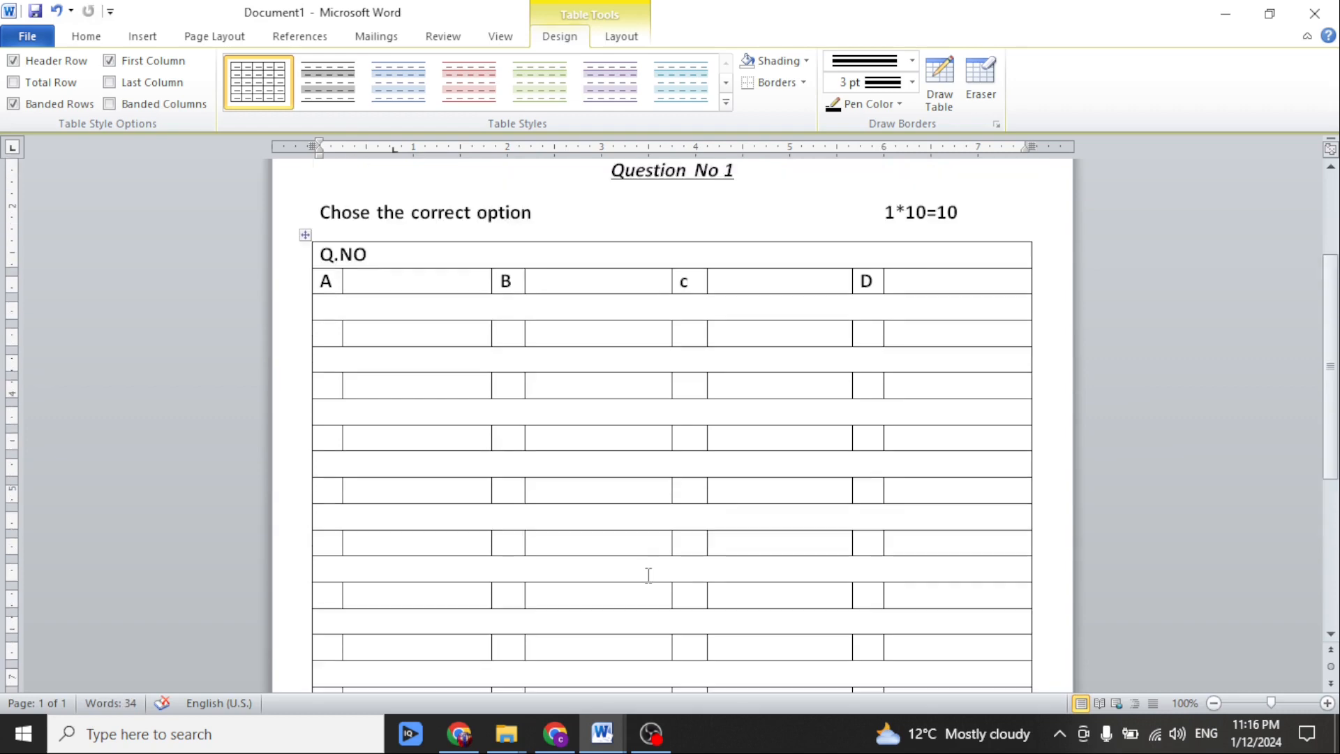
pyautogui.scroll(1, 648, 575)
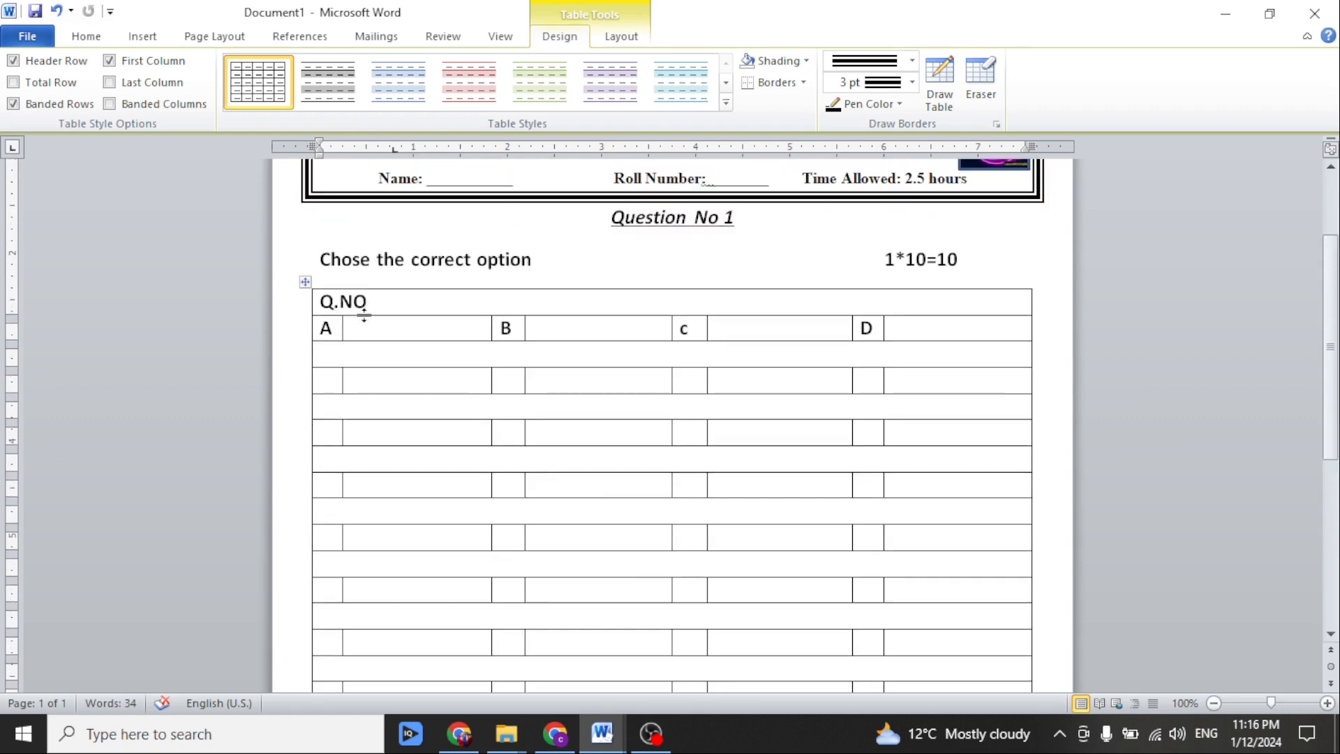
# Copy the "Q.NO" label from the first row into all the other merged question rows.
pyautogui.click(365, 314)
pyautogui.scroll(-6, 395, 391)
pyautogui.scroll(5, 396, 466)
pyautogui.scroll(1, 411, 458)
pyautogui.moveTo(368, 303); pyautogui.dragTo(325, 310)
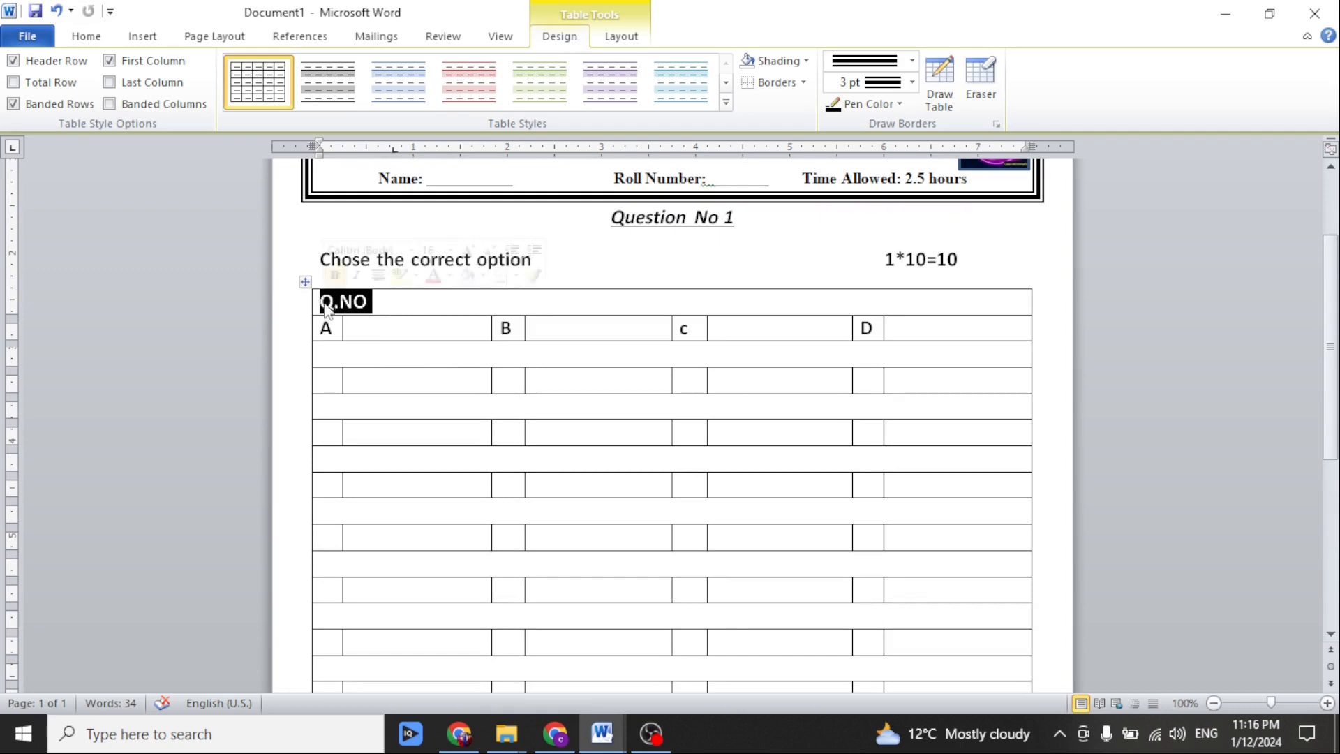
pyautogui.click(338, 353)
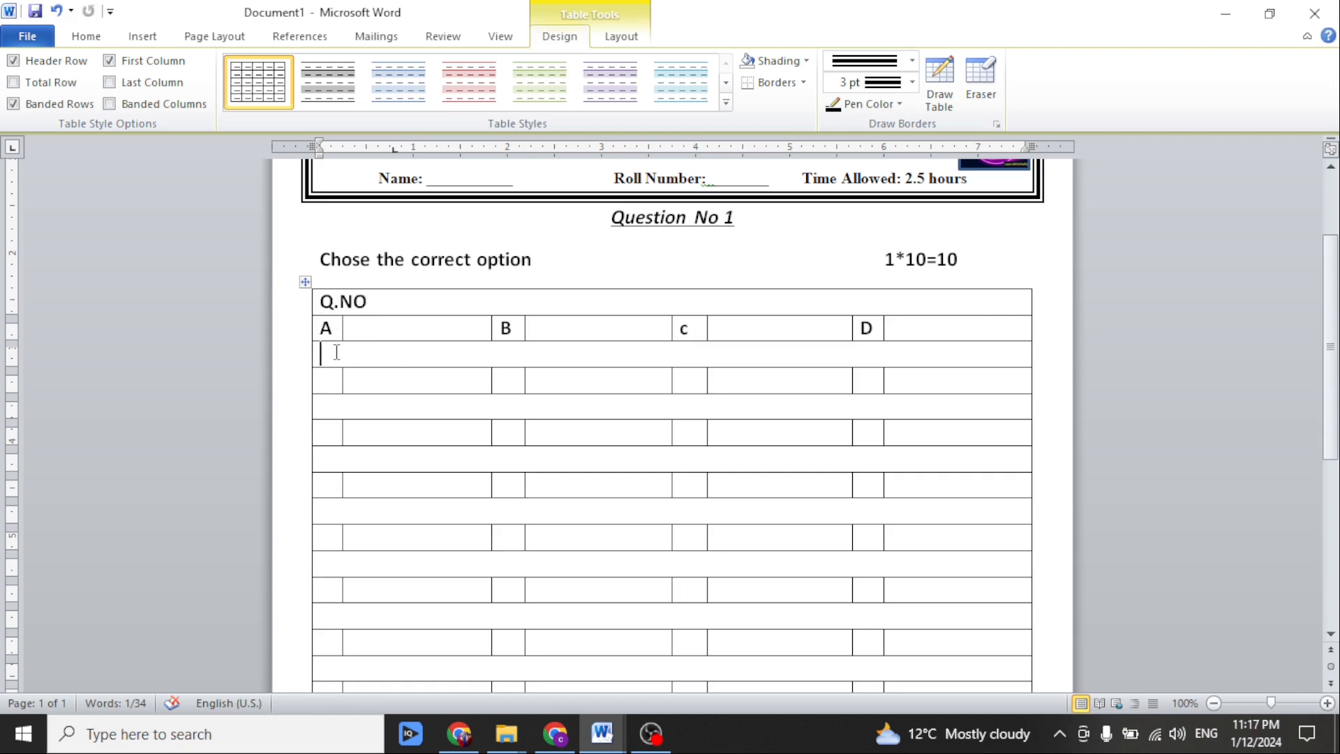
pyautogui.hotkey('ctrl', 'v')
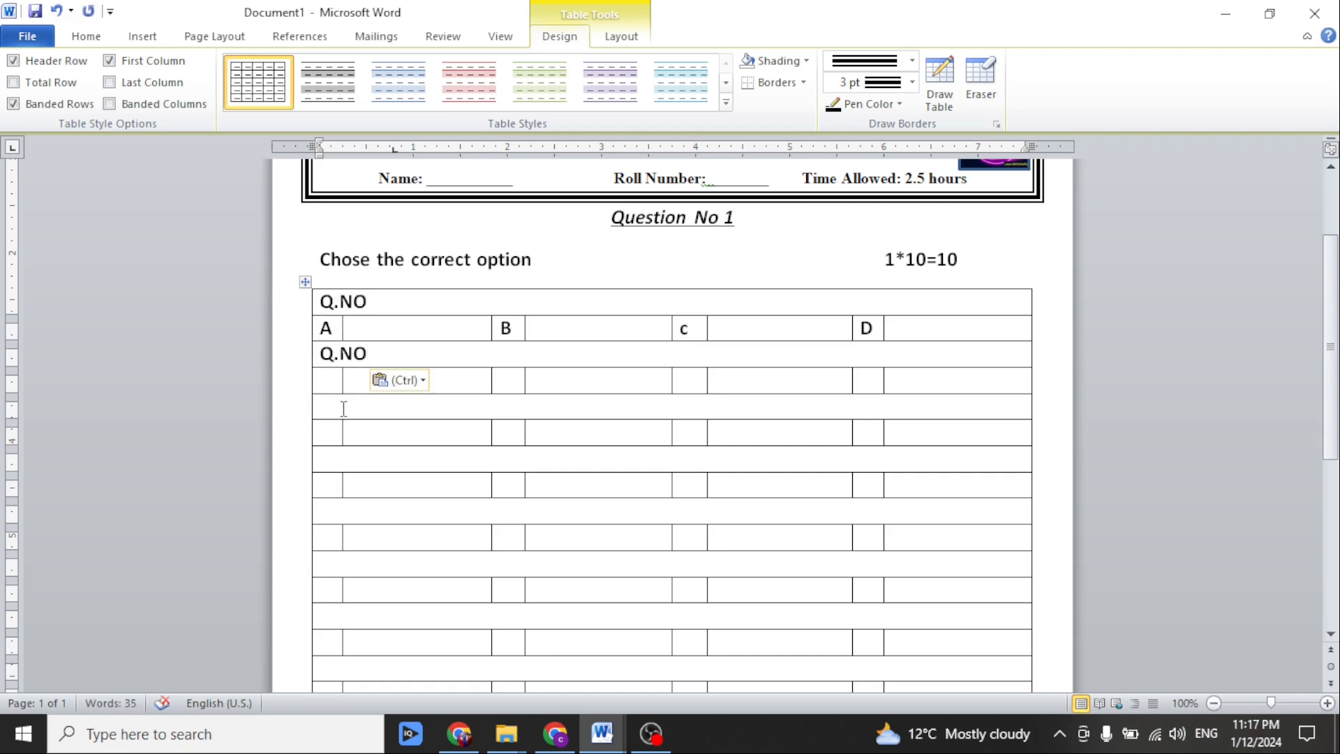
pyautogui.click(344, 409)
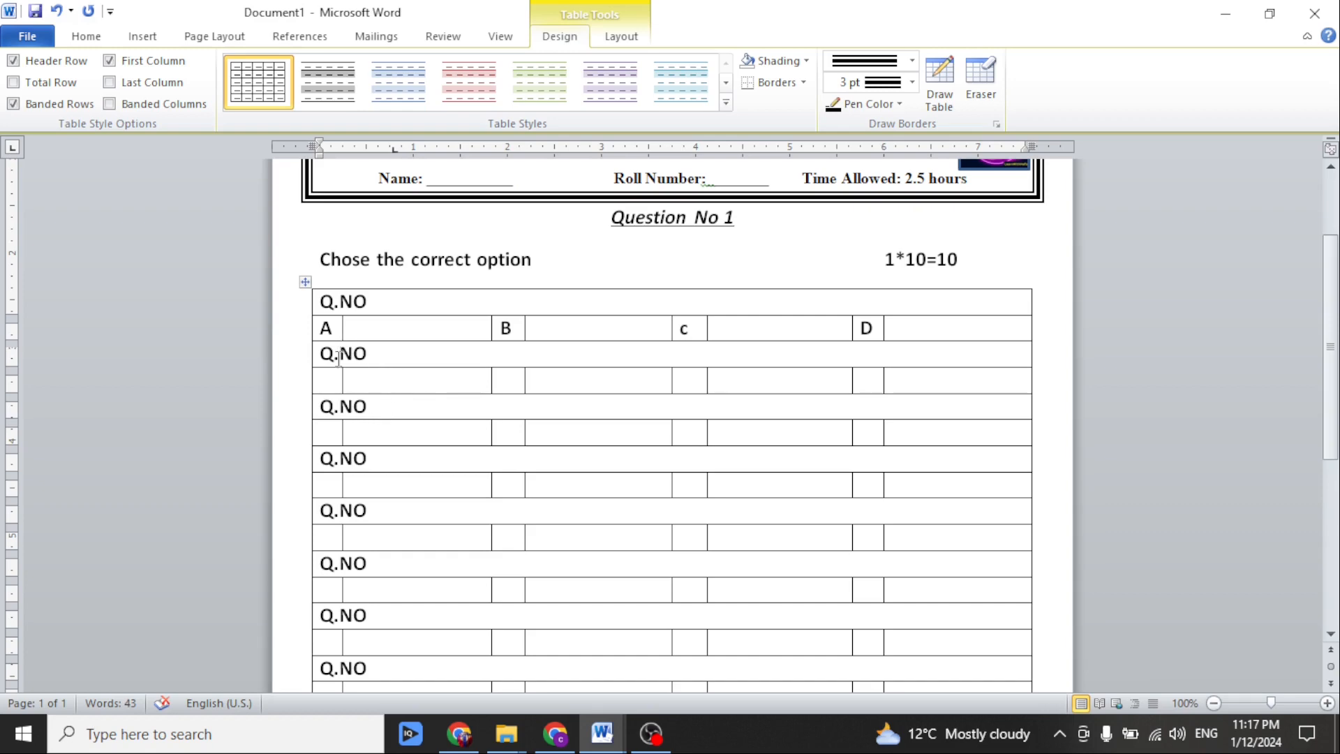
# Copy the A, B, c, D option row into each empty option row of the table.
pyautogui.click(333, 380)
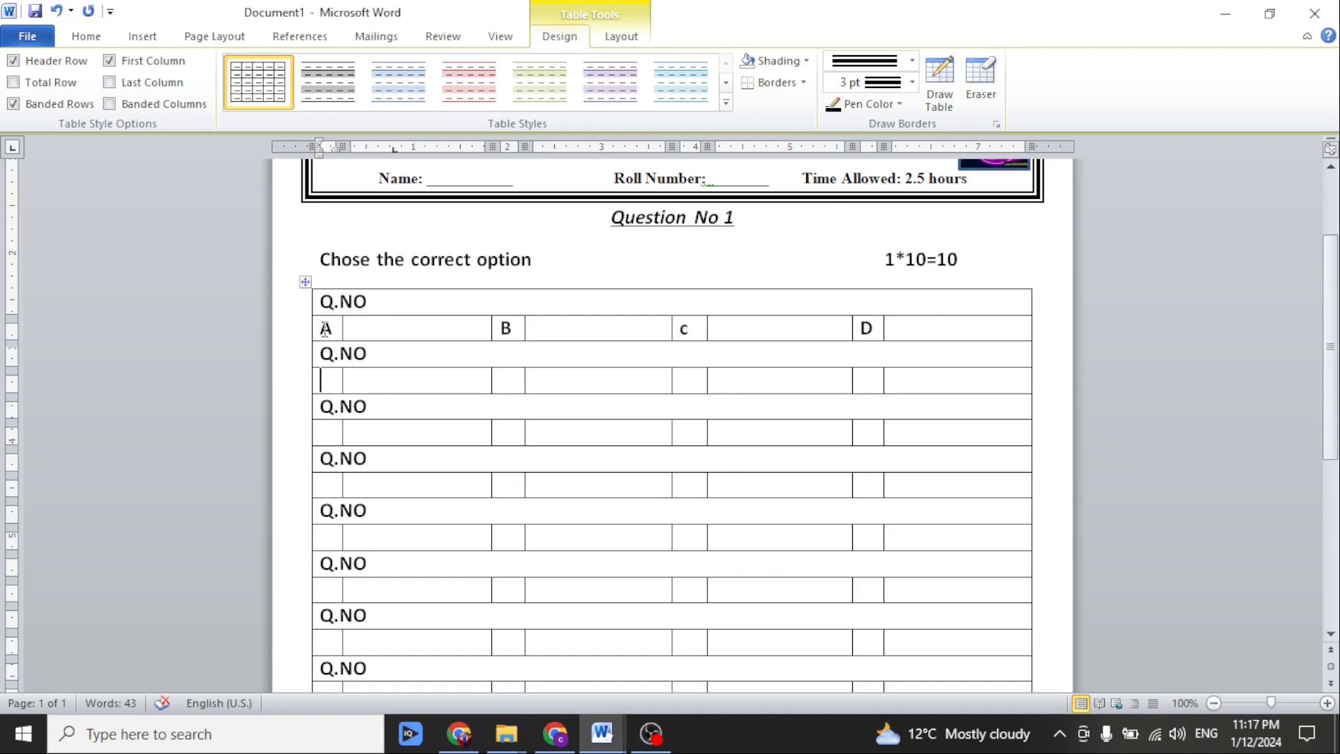
pyautogui.moveTo(325, 328); pyautogui.dragTo(918, 333)
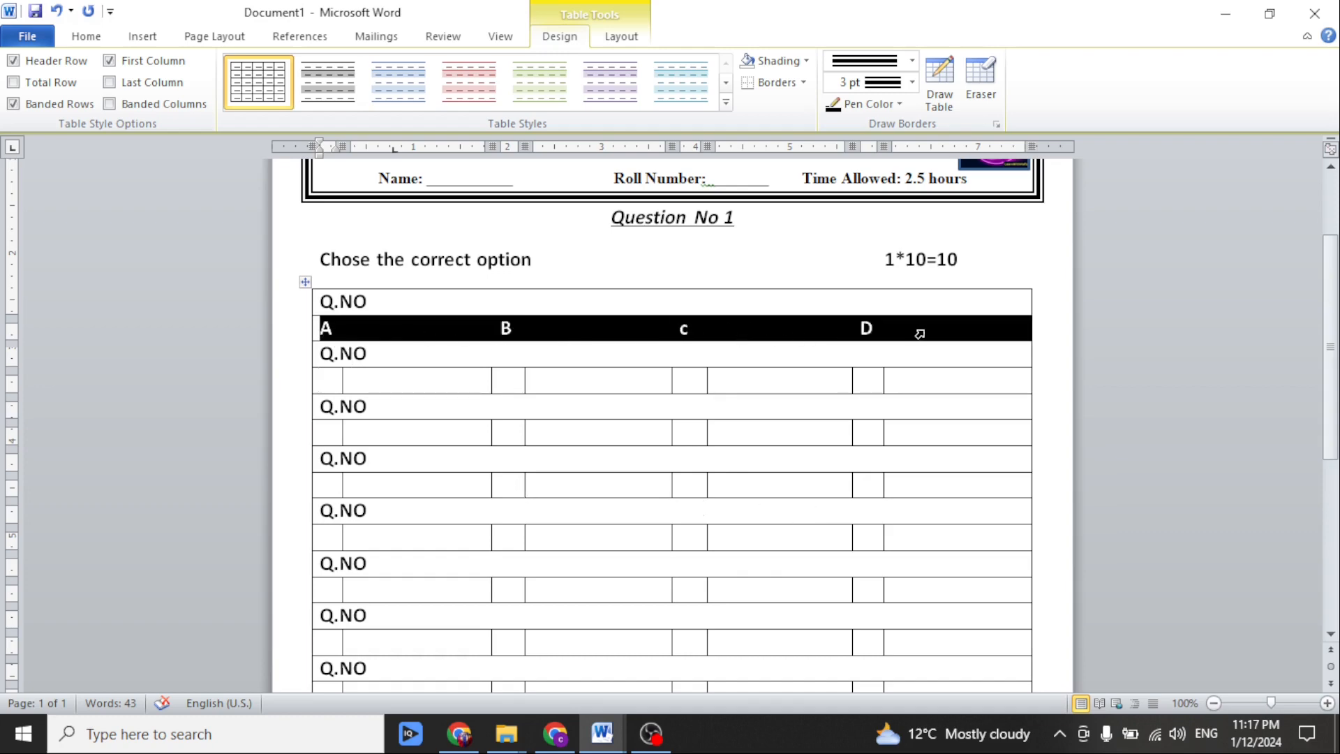
pyautogui.click(329, 379)
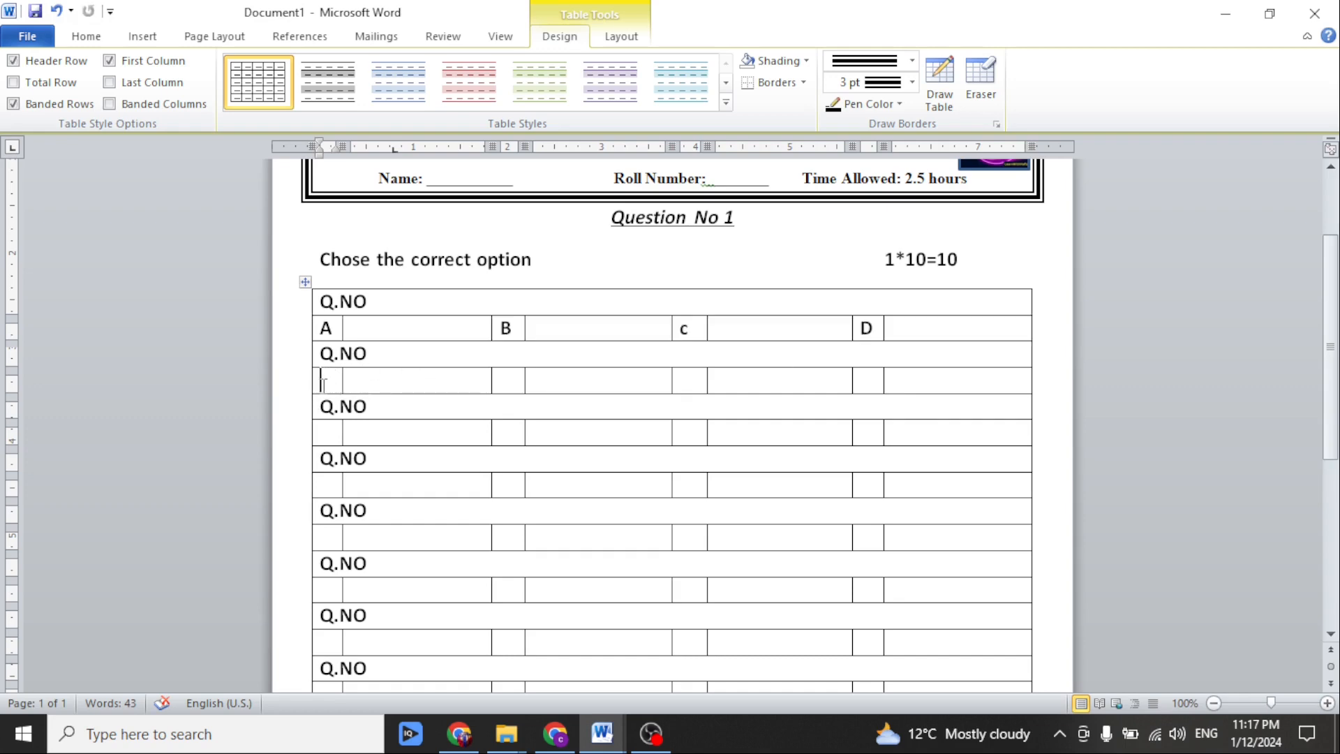
pyautogui.hotkey('ctrl', 'v')
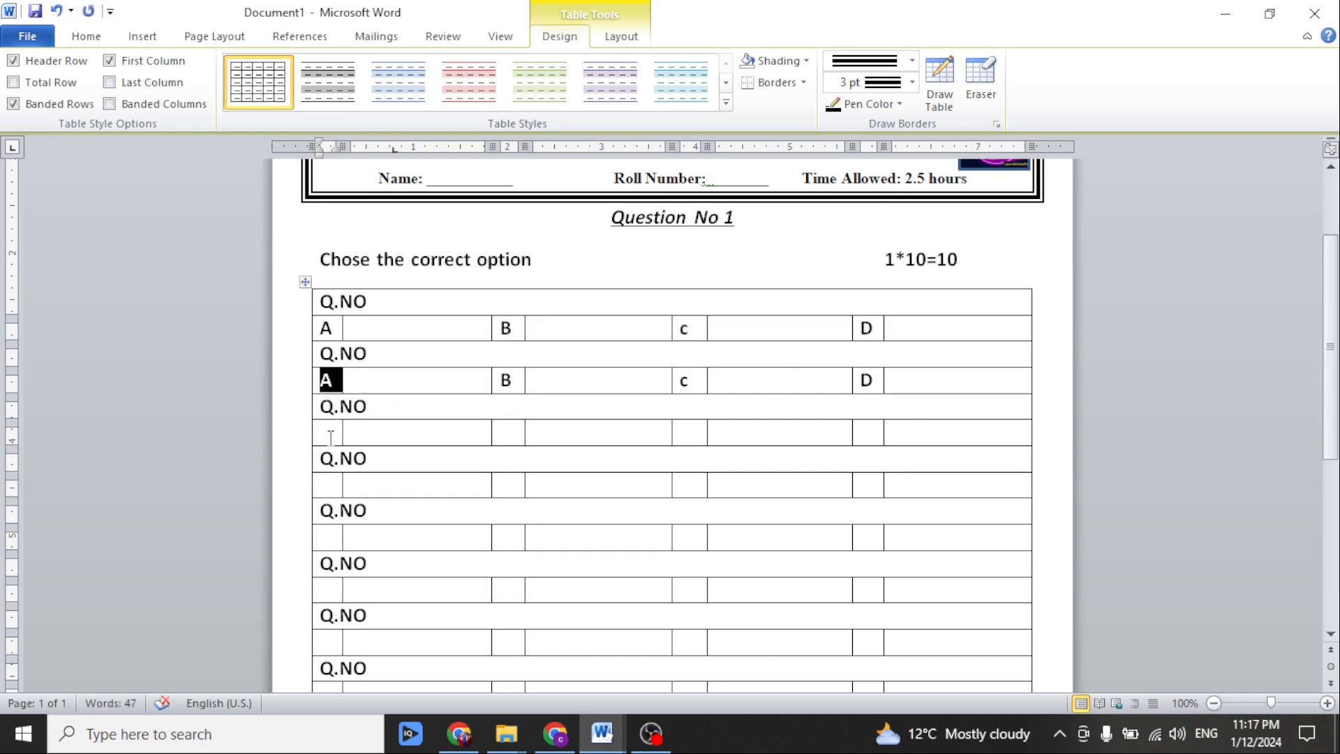
pyautogui.click(329, 435)
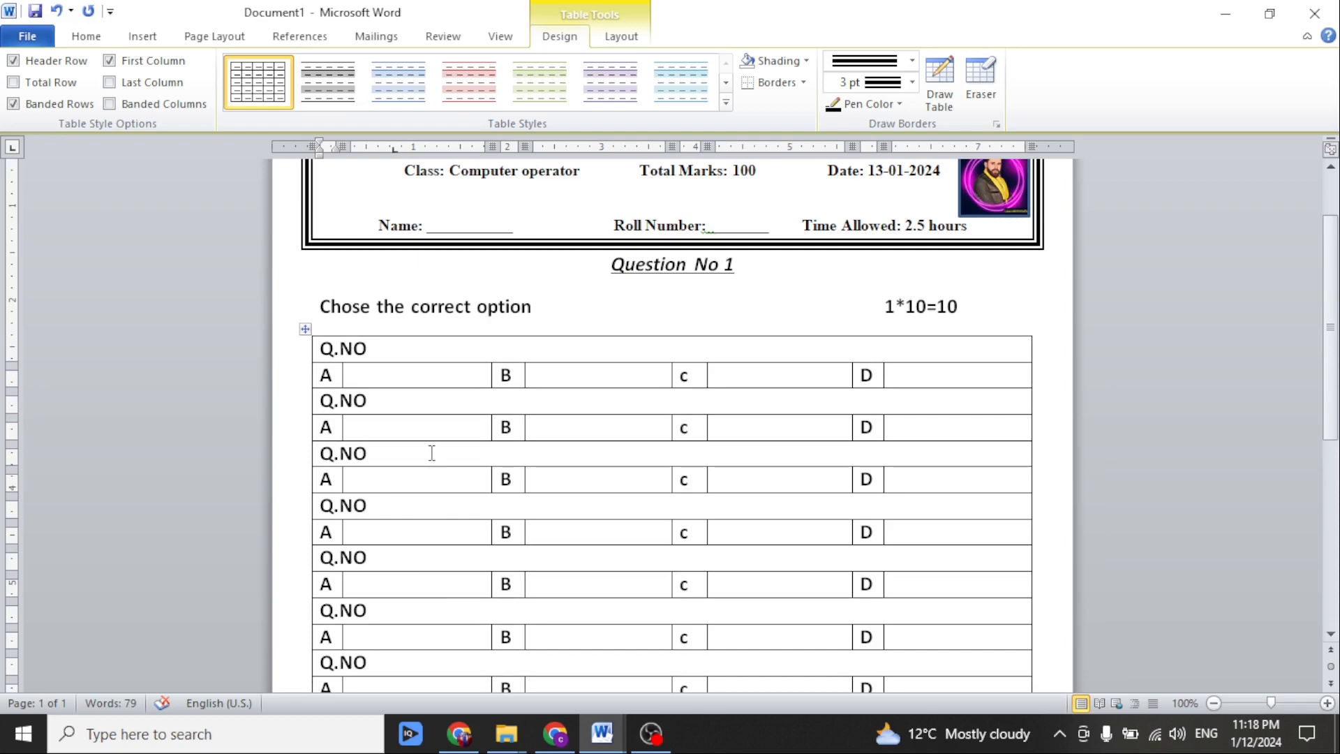
pyautogui.scroll(-5, 429, 453)
pyautogui.scroll(4, 419, 359)
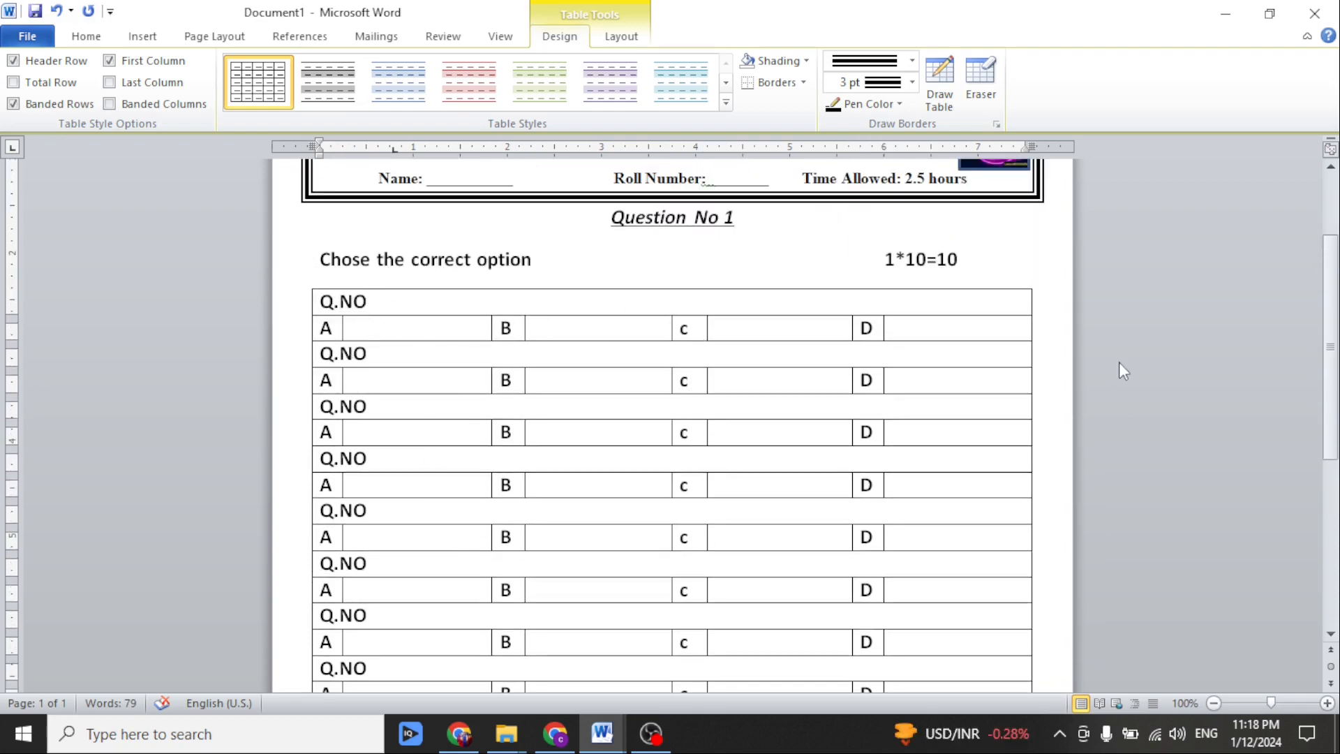
pyautogui.scroll(-5, 634, 529)
pyautogui.scroll(4, 634, 529)
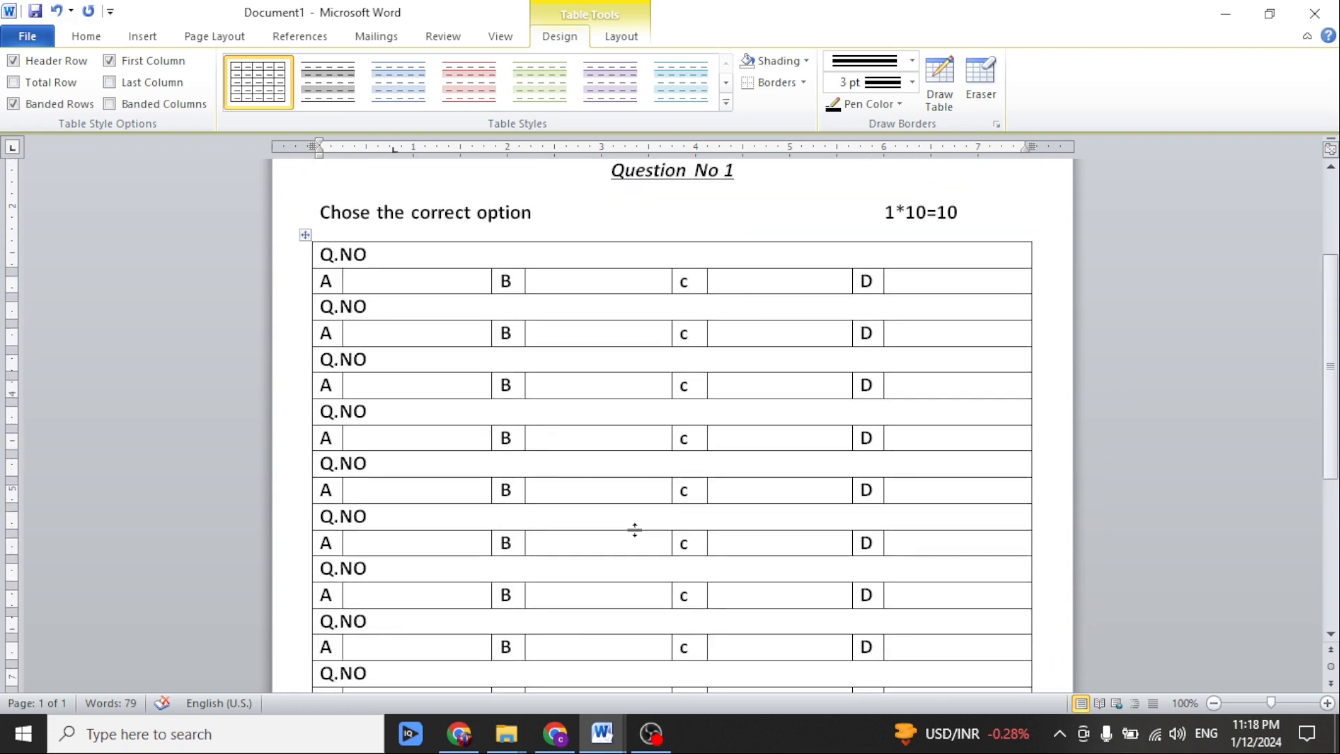
# Number the first three question rows 1, 2 and 3 after their "Q.NO" labels.
pyautogui.scroll(3, 631, 526)
pyautogui.scroll(-4, 398, 256)
pyautogui.click(398, 255)
pyautogui.write('1')
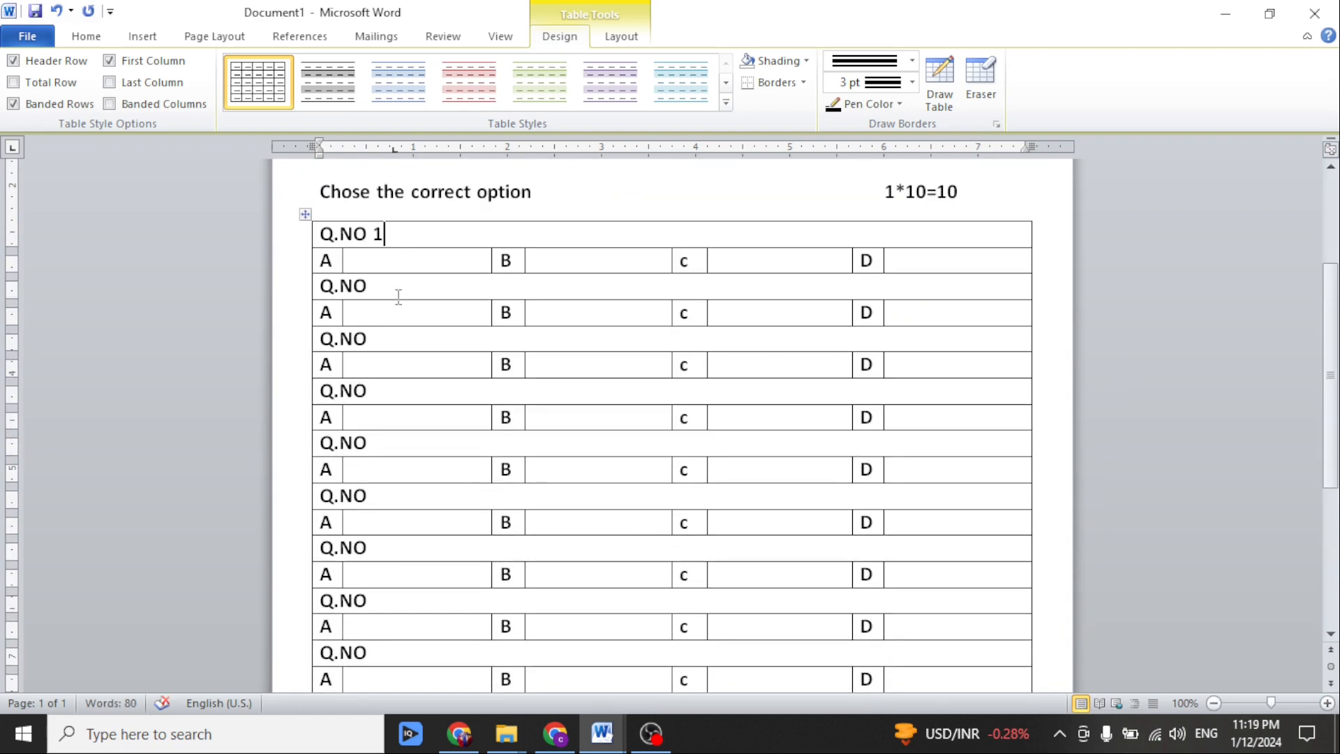
pyautogui.click(399, 290)
pyautogui.write('2')
pyautogui.click(408, 338)
pyautogui.write('3')
pyautogui.scroll(-4, 397, 521)
pyautogui.scroll(4, 398, 515)
# Delete the "Q.NO" label from the first three question rows, keeping only the numbers 1, 2 and 3.
pyautogui.moveTo(373, 233); pyautogui.dragTo(300, 242)
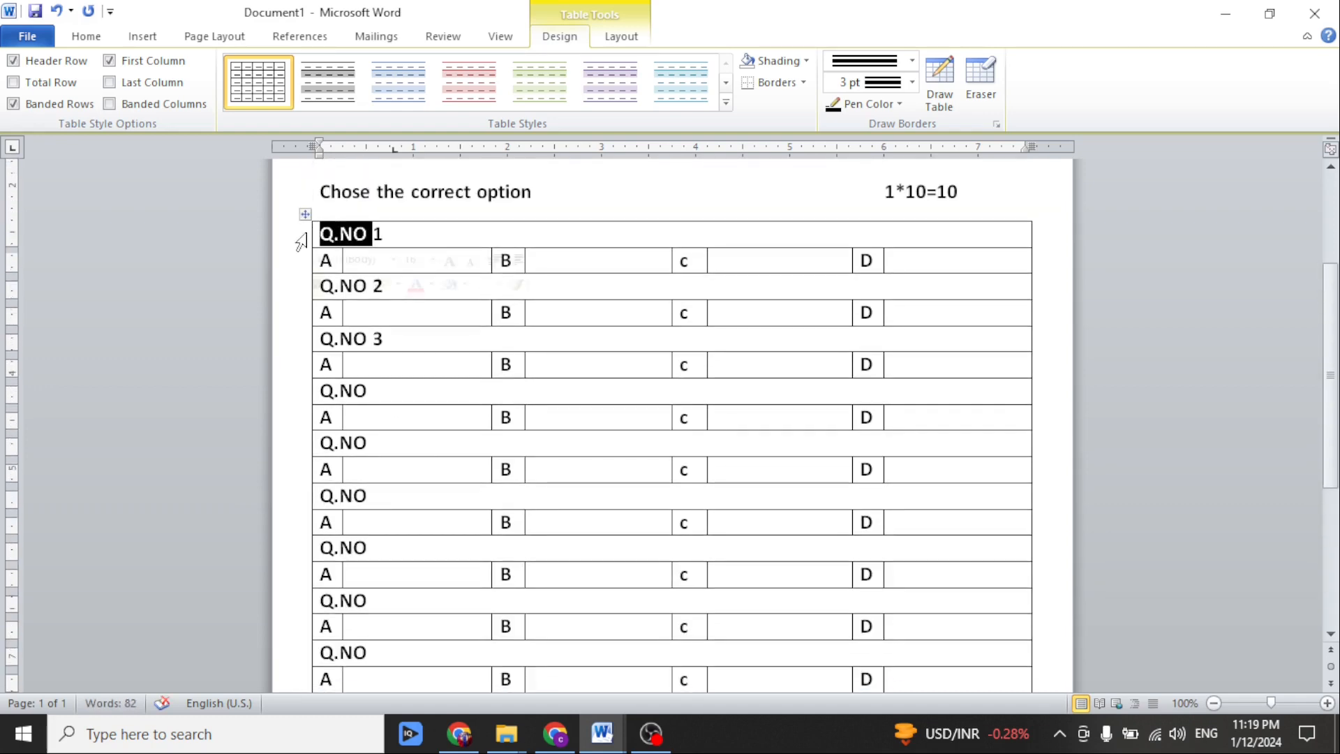
pyautogui.press('BackSpace')
pyautogui.moveTo(372, 286); pyautogui.dragTo(323, 292)
pyautogui.press('BackSpace')
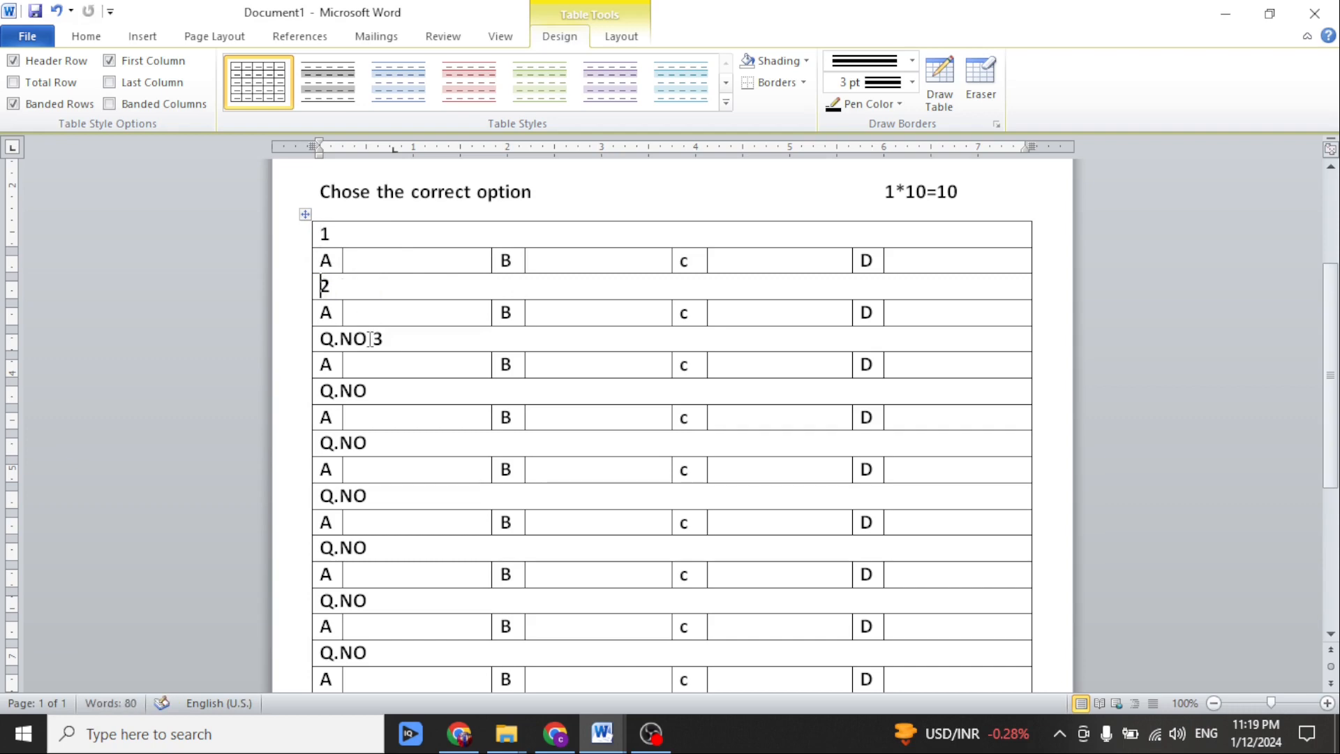
pyautogui.moveTo(370, 338); pyautogui.dragTo(311, 341)
pyautogui.press('BackSpace')
# Replace the "Q.NO" labels of the fourth, fifth and sixth question rows with the numbers 4, 5 and 6.
pyautogui.moveTo(368, 391); pyautogui.dragTo(312, 395)
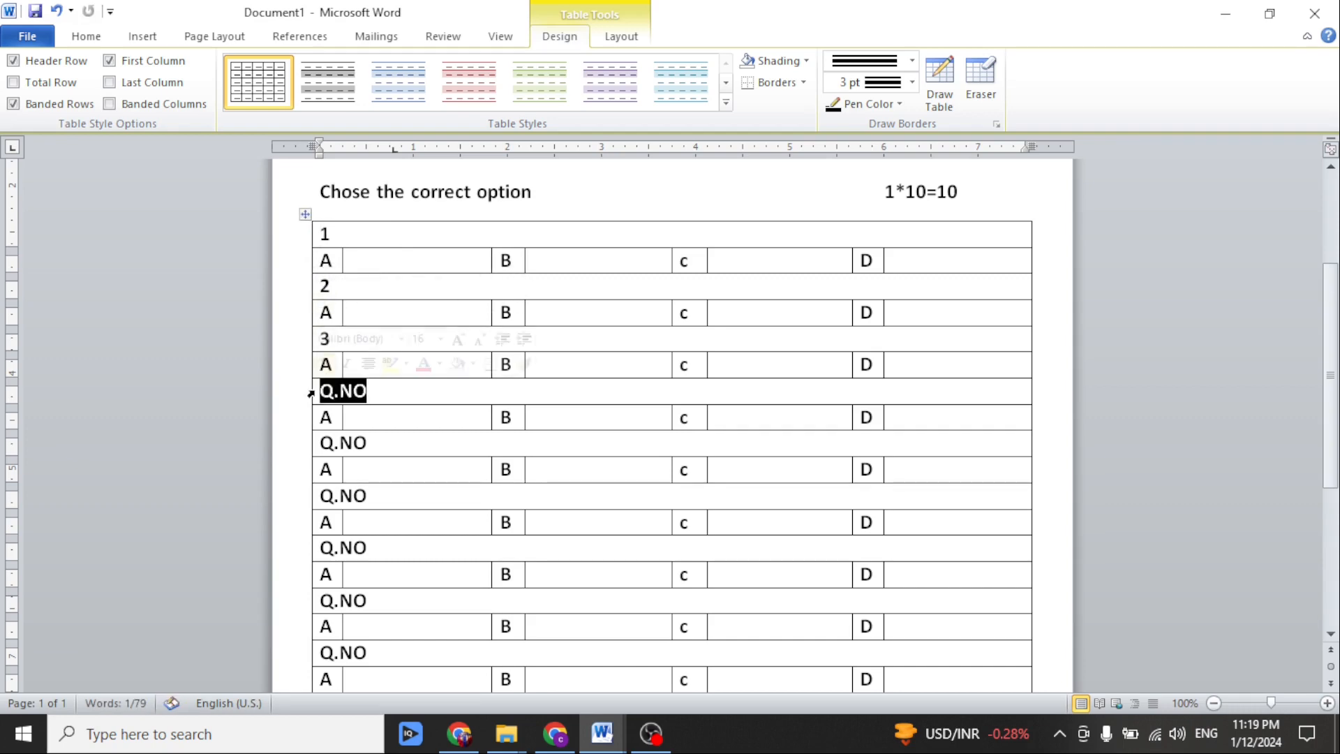
pyautogui.write('4')
pyautogui.moveTo(370, 444); pyautogui.dragTo(311, 446)
pyautogui.write('5')
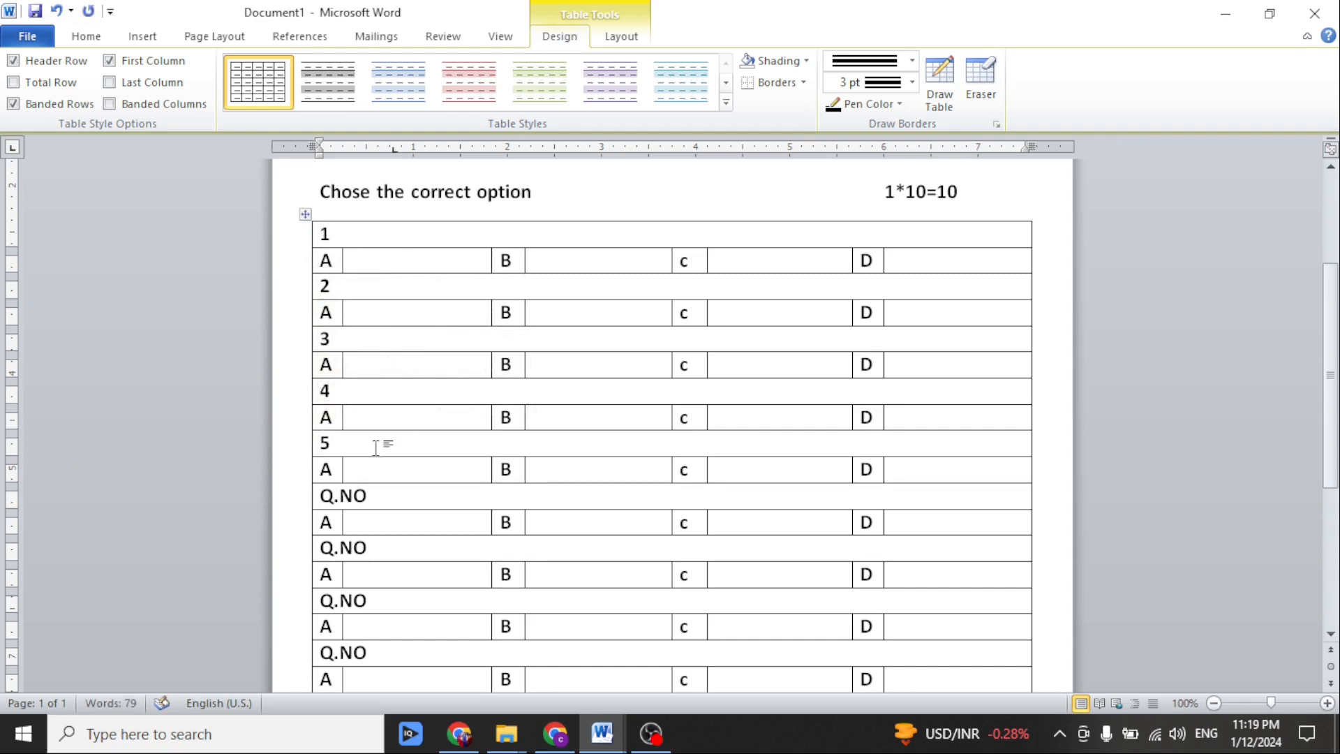
pyautogui.moveTo(388, 494); pyautogui.dragTo(275, 492)
pyautogui.write('6')
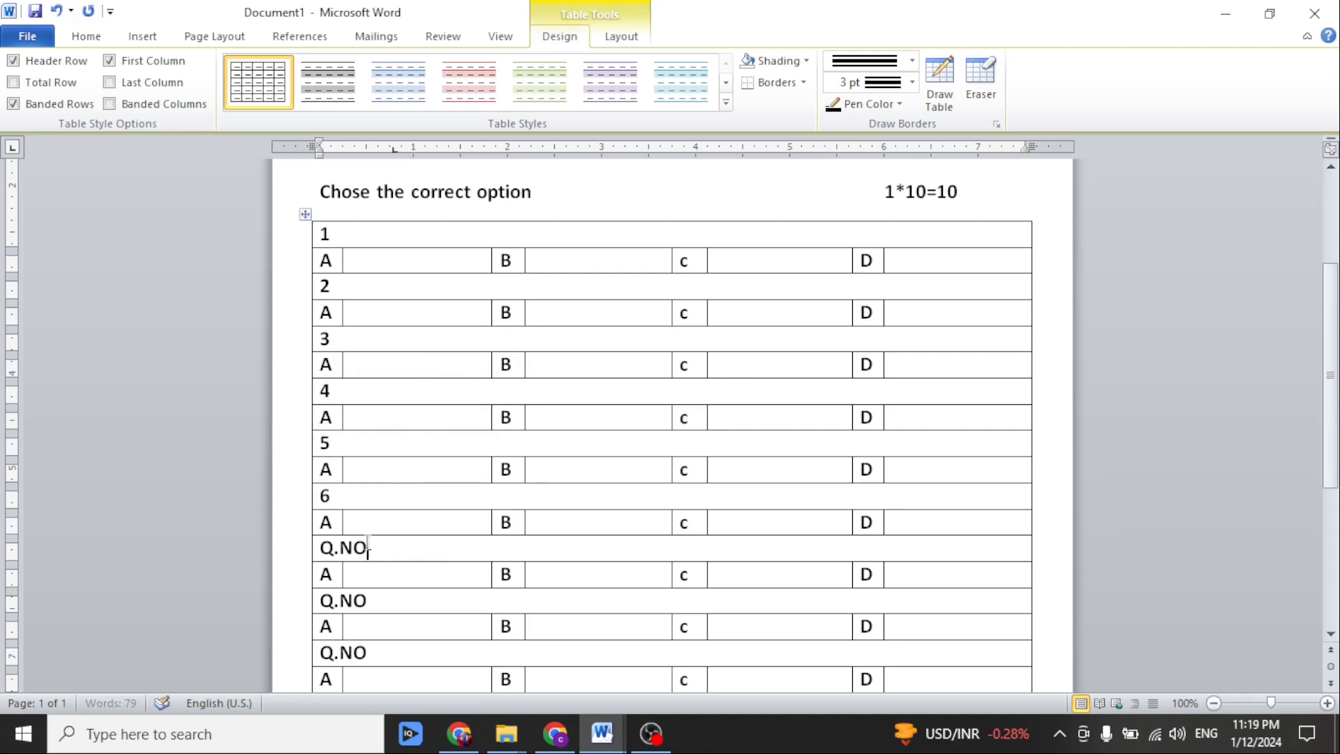
# Replace the "Q.NO" labels of the last four question rows with the numbers 7, 8, 9 and 10.
pyautogui.write('7')
pyautogui.moveTo(368, 547); pyautogui.dragTo(311, 554)
pyautogui.scroll(-1, 370, 586)
pyautogui.write('7')
pyautogui.click(368, 605)
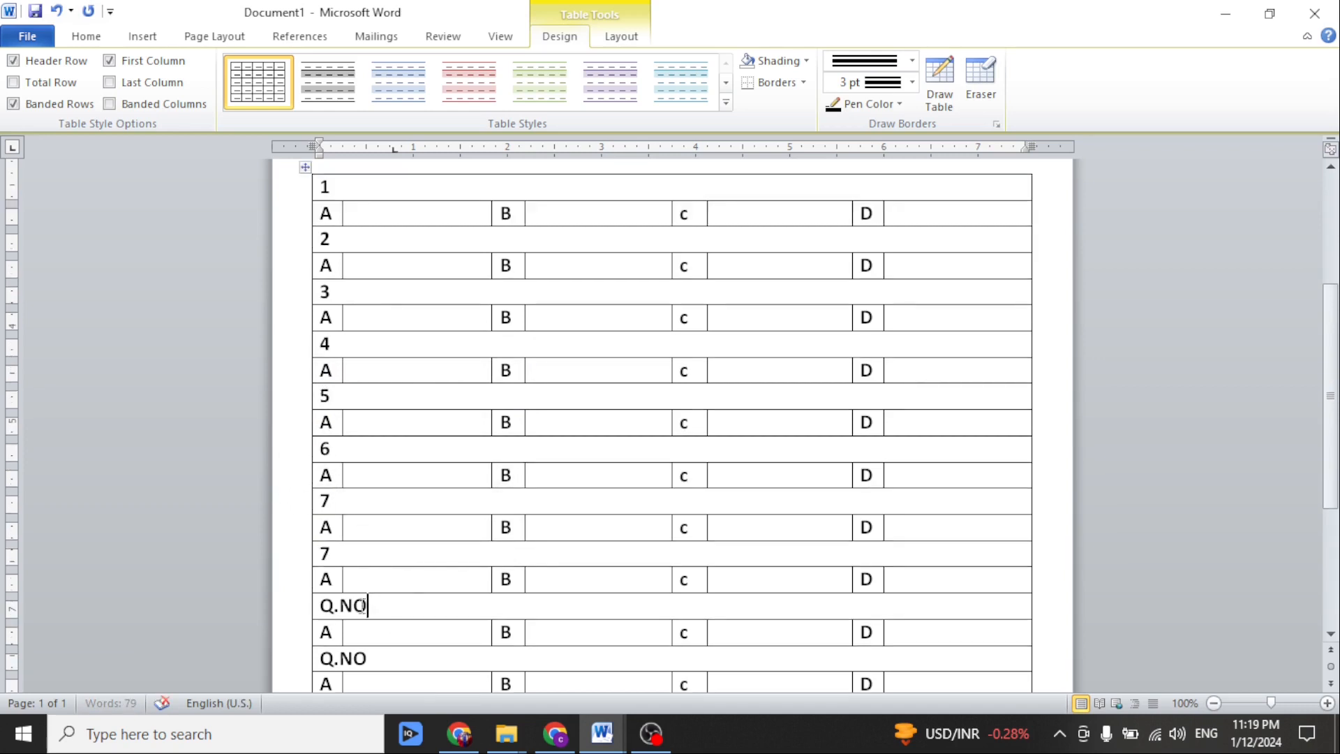
pyautogui.write('9')
pyautogui.moveTo(362, 606); pyautogui.dragTo(312, 612)
pyautogui.scroll(-1, 377, 632)
pyautogui.write('10')
pyautogui.scroll(-1, 537, 366)
pyautogui.scroll(1, 538, 361)
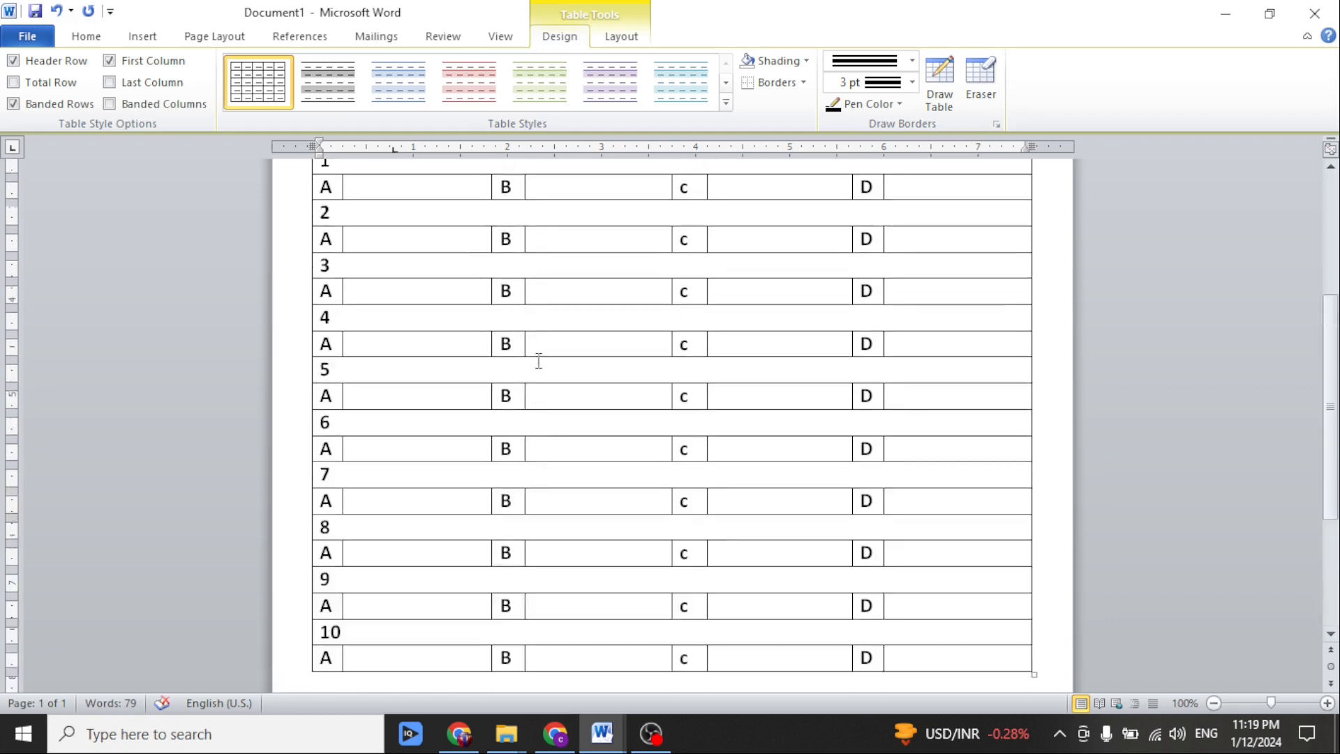
pyautogui.scroll(2, 538, 361)
pyautogui.scroll(-3, 969, 557)
pyautogui.scroll(-1, 607, 552)
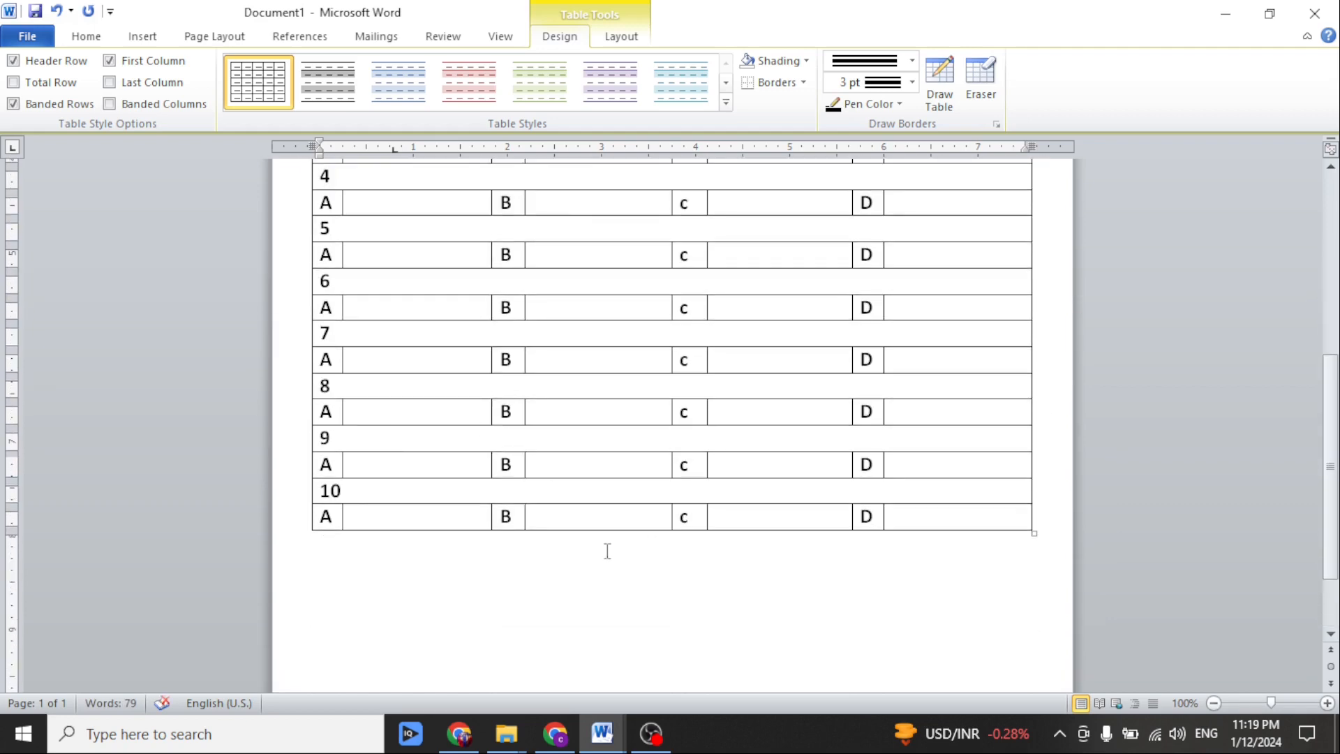
pyautogui.scroll(-1, 607, 551)
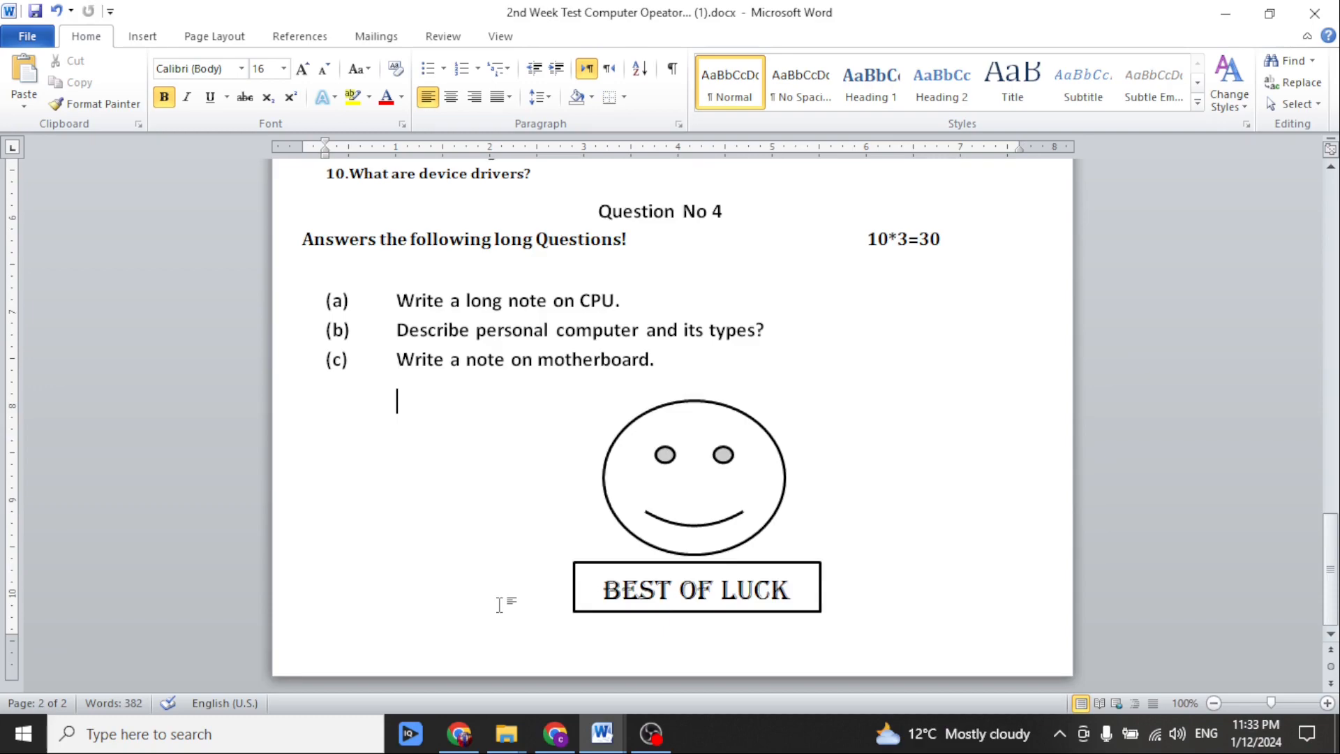
# Review the completed test paper, from the header and the Question No 1 multiple-choice table through the Question NO 2 and NO 3 sections.
pyautogui.scroll(7, 502, 598)
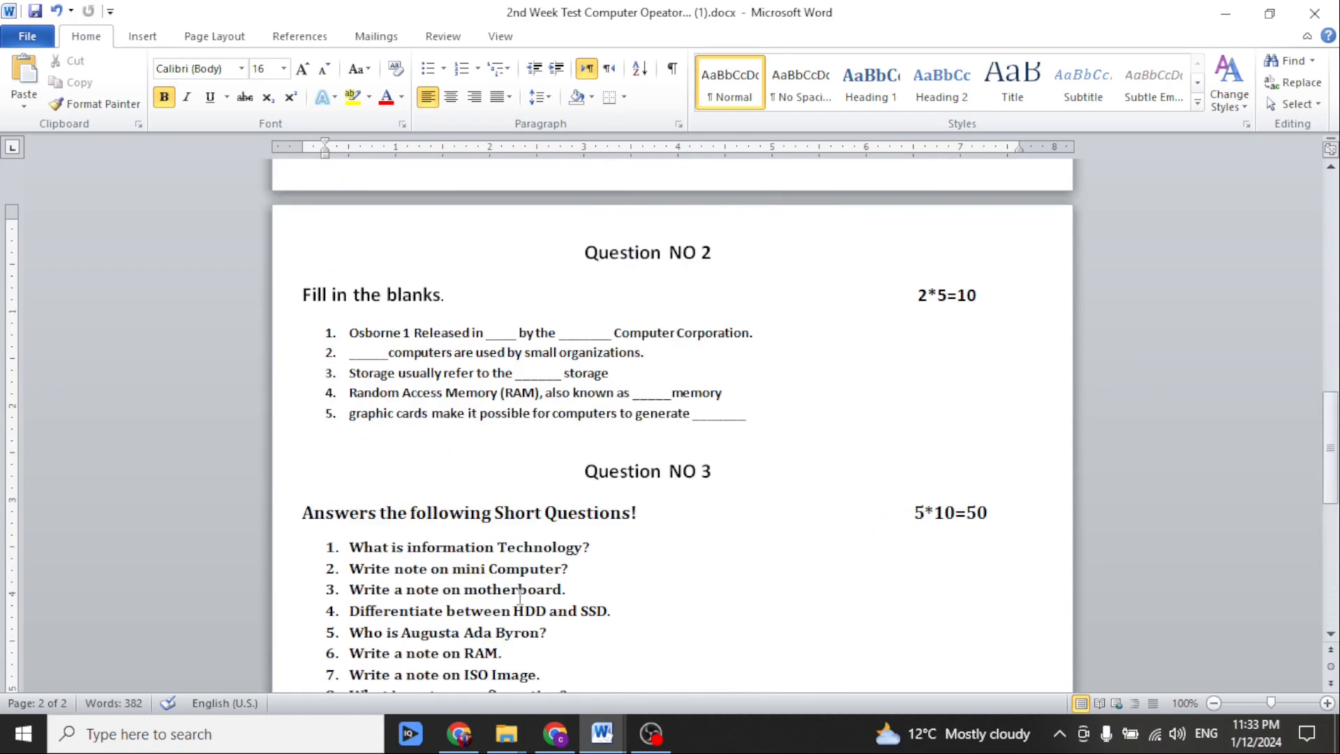
pyautogui.scroll(3, 519, 598)
pyautogui.scroll(10, 519, 598)
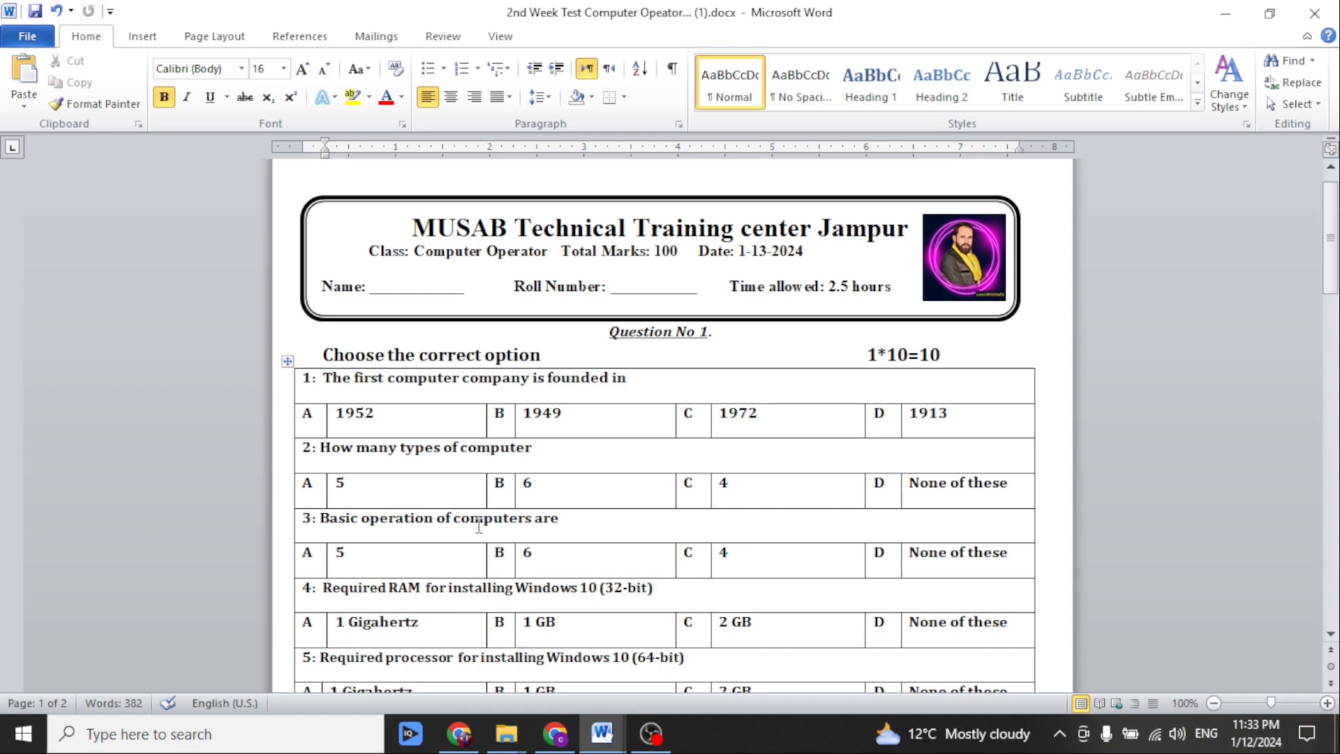
pyautogui.scroll(-1, 564, 461)
pyautogui.scroll(2, 558, 447)
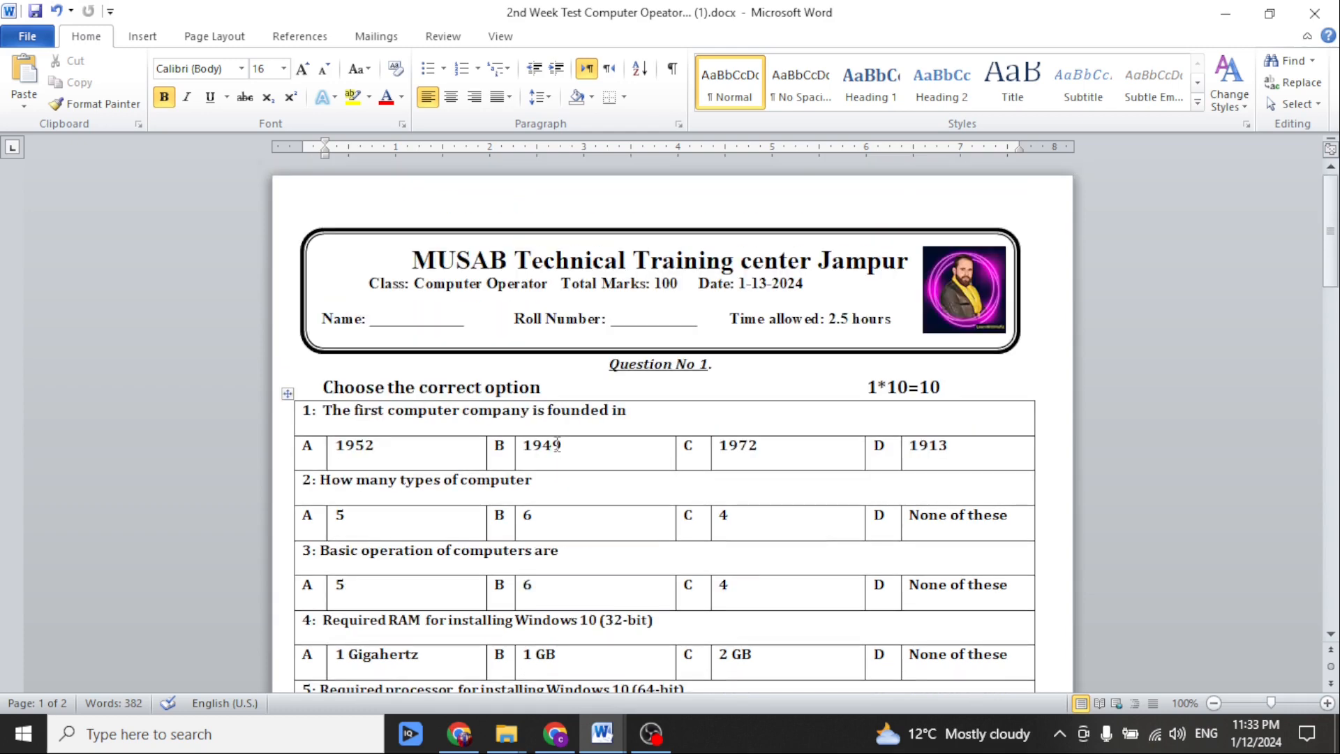
pyautogui.scroll(-5, 557, 444)
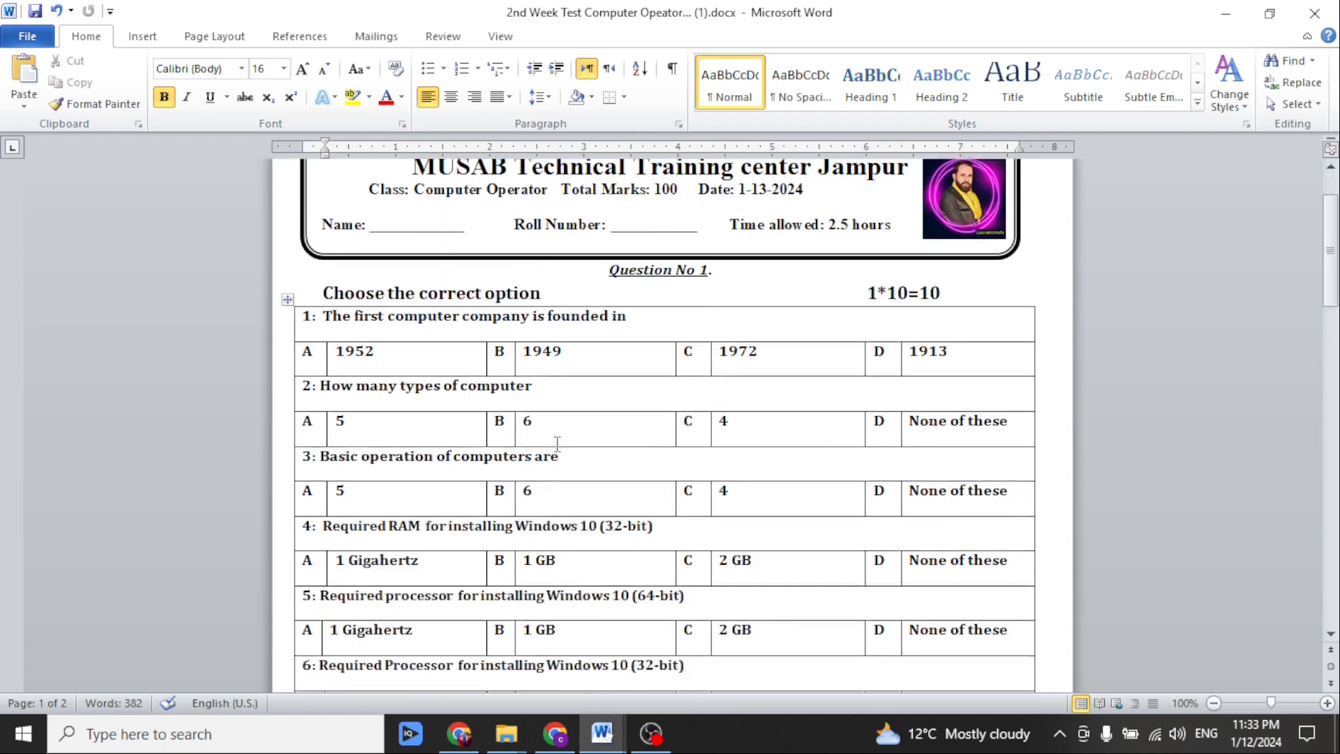
pyautogui.scroll(-5, 557, 444)
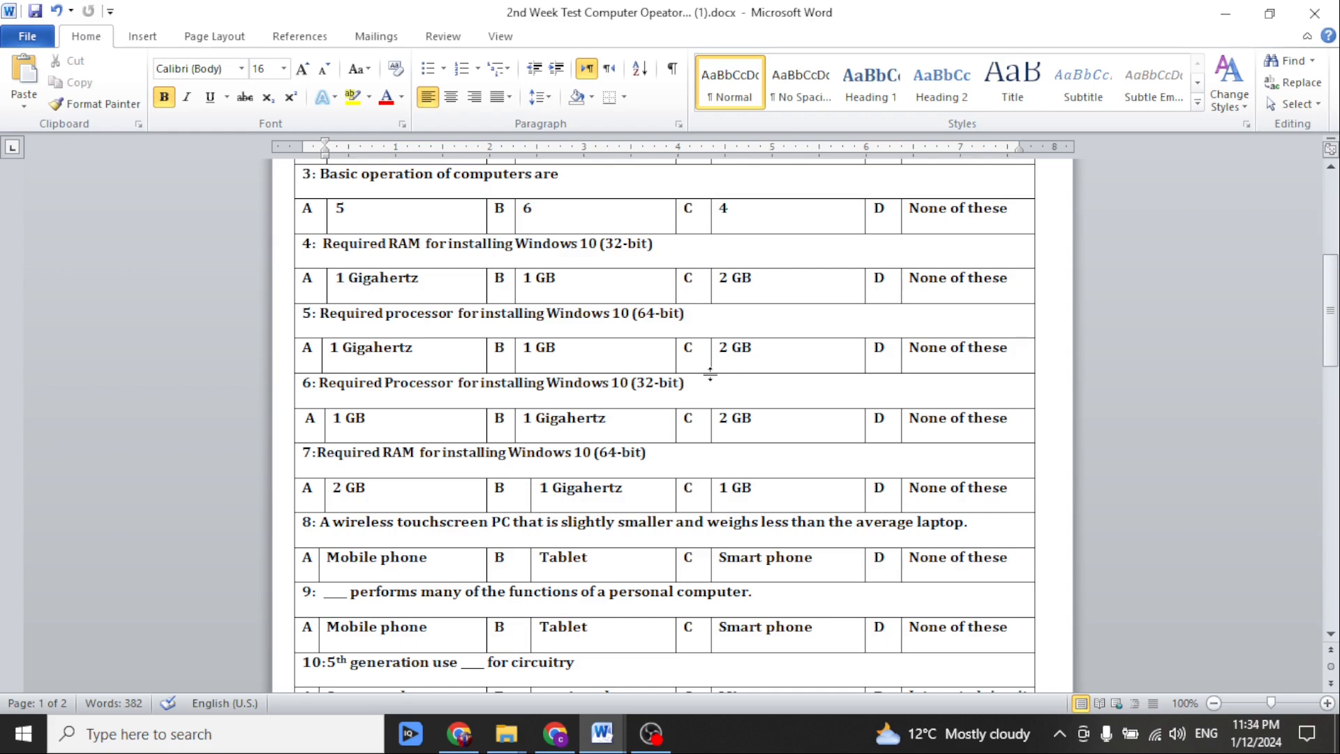
pyautogui.scroll(-12, 637, 342)
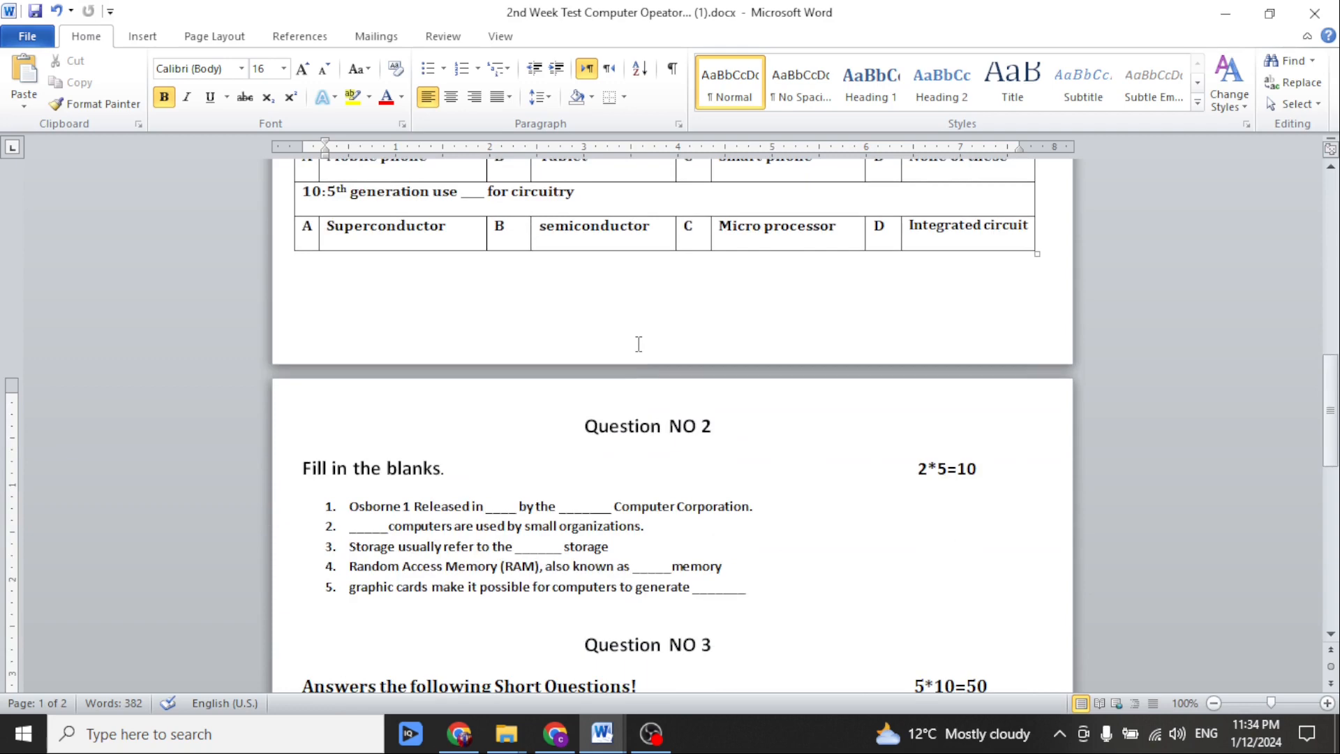